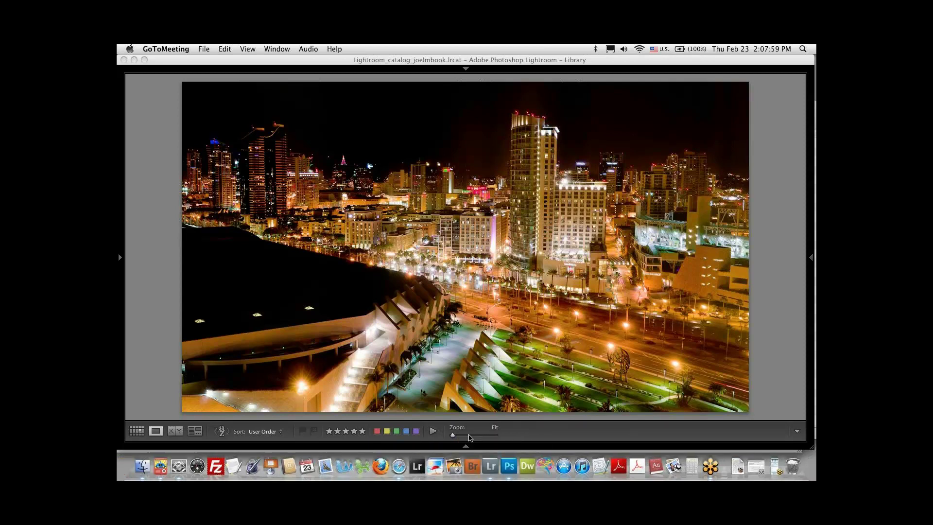
- Open the San Diego night skyline photo in Adobe Photoshop CS5 as a copy with Lightroom adjustments
{"action": "left_click", "coordinate": [466, 449]}
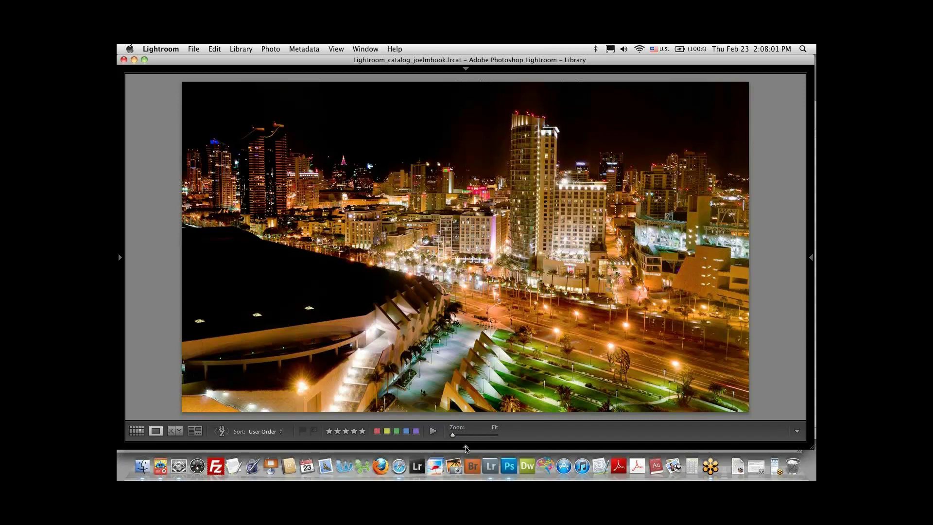
{"action": "left_click", "coordinate": [466, 449]}
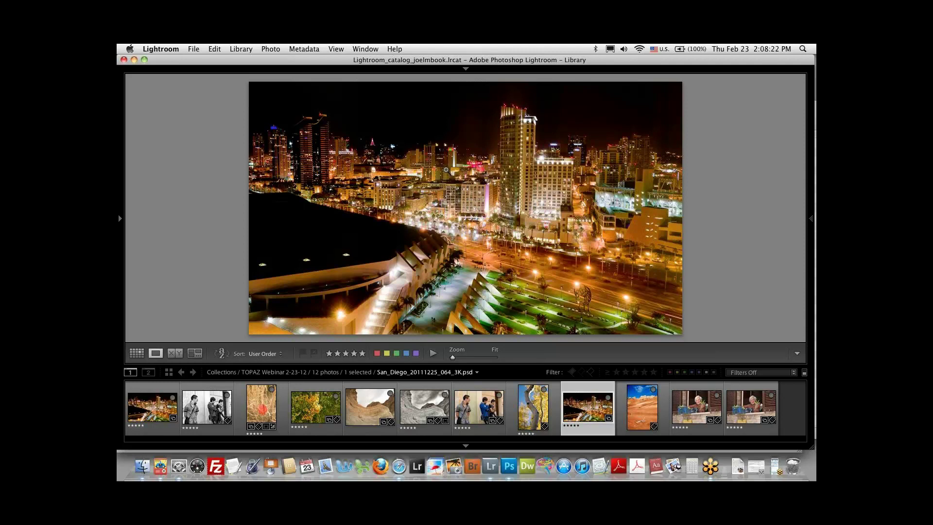
{"action": "right_click", "coordinate": [446, 172]}
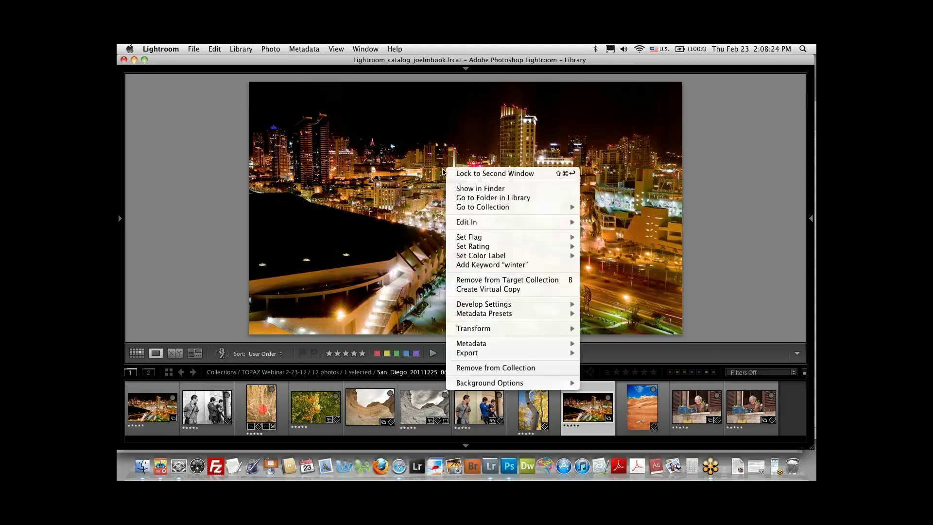
{"action": "left_click", "coordinate": [271, 48]}
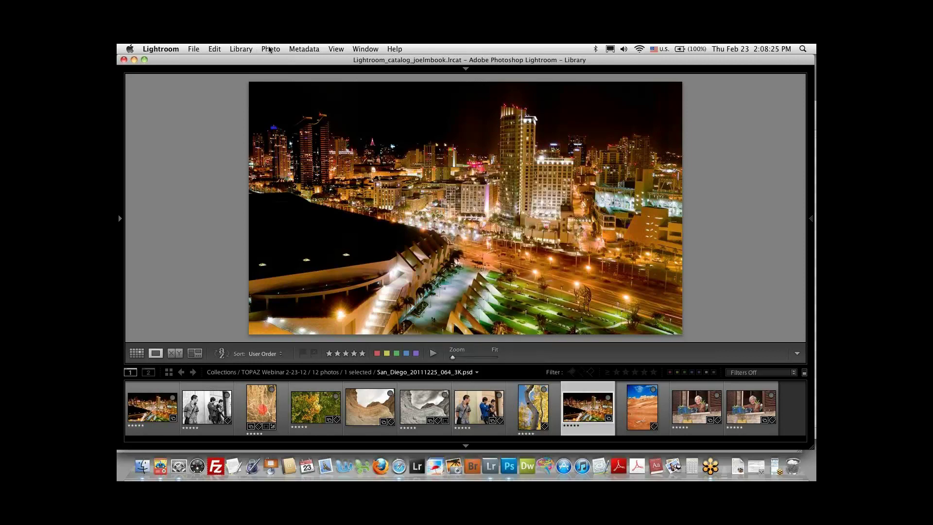
{"action": "left_click", "coordinate": [271, 48]}
{"action": "mouse_move", "coordinate": [286, 119]}
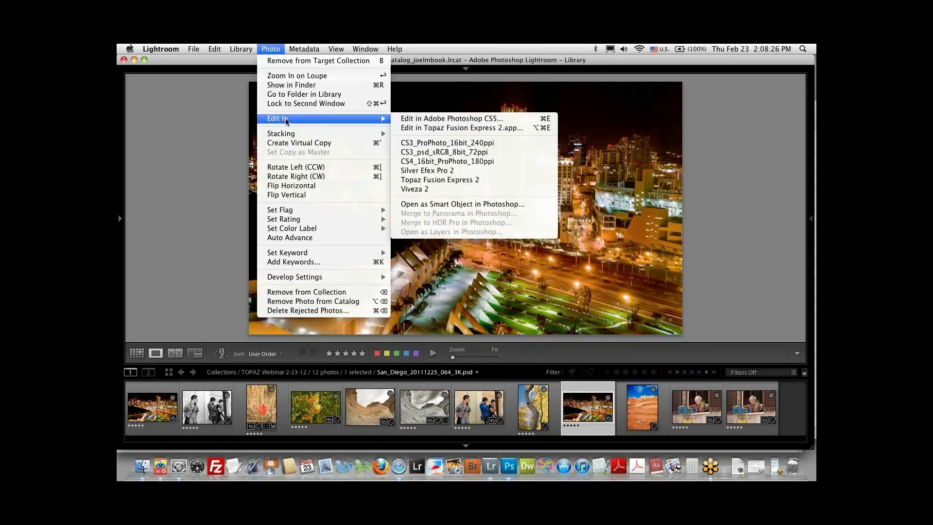
{"action": "left_click", "coordinate": [431, 120]}
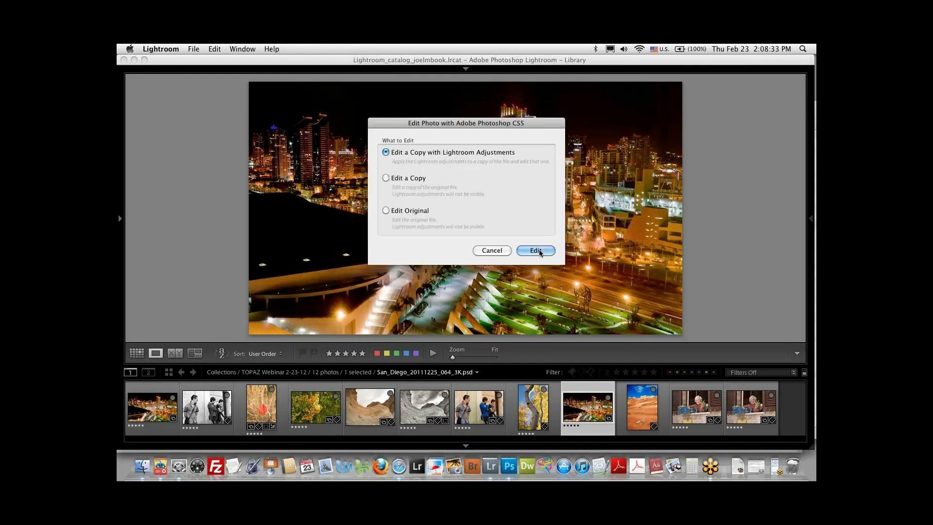
{"action": "left_click", "coordinate": [537, 251]}
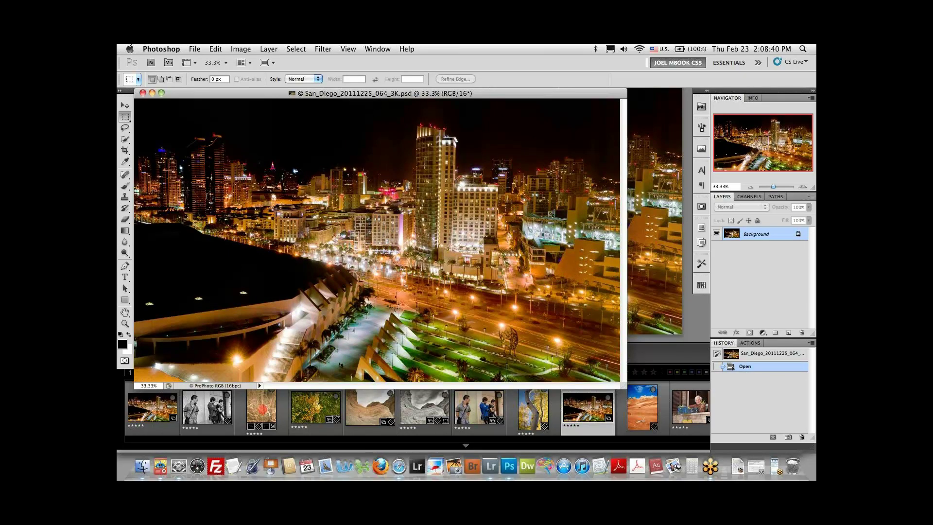
- Display the photo in full-screen mode with the layer controls expanded, and duplicate the Background layer
{"action": "key", "text": "f"}
{"action": "left_click", "coordinate": [813, 91]}
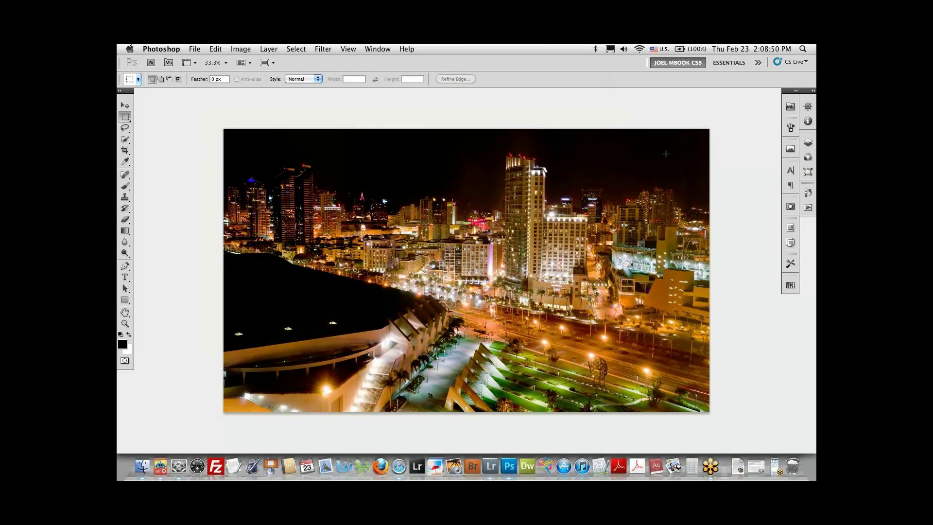
{"action": "left_click", "coordinate": [796, 93]}
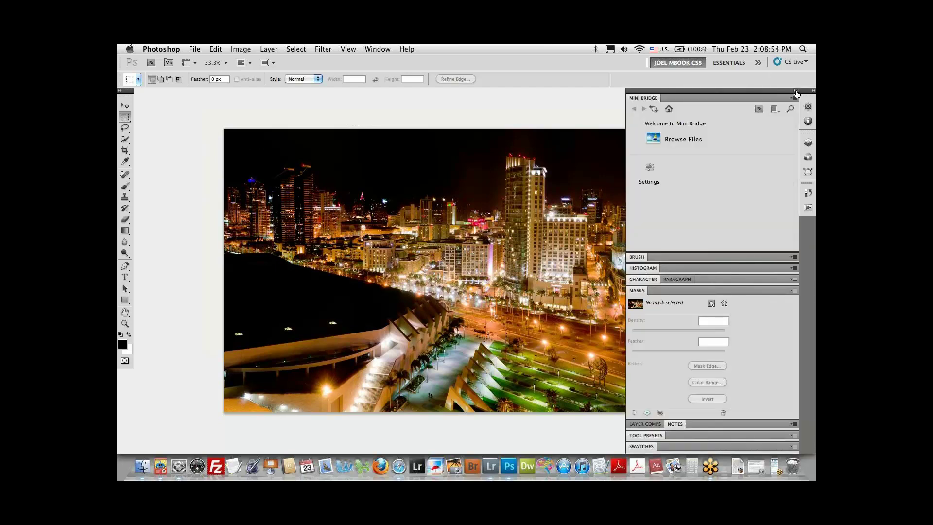
{"action": "left_click", "coordinate": [804, 93]}
{"action": "left_click", "coordinate": [812, 91]}
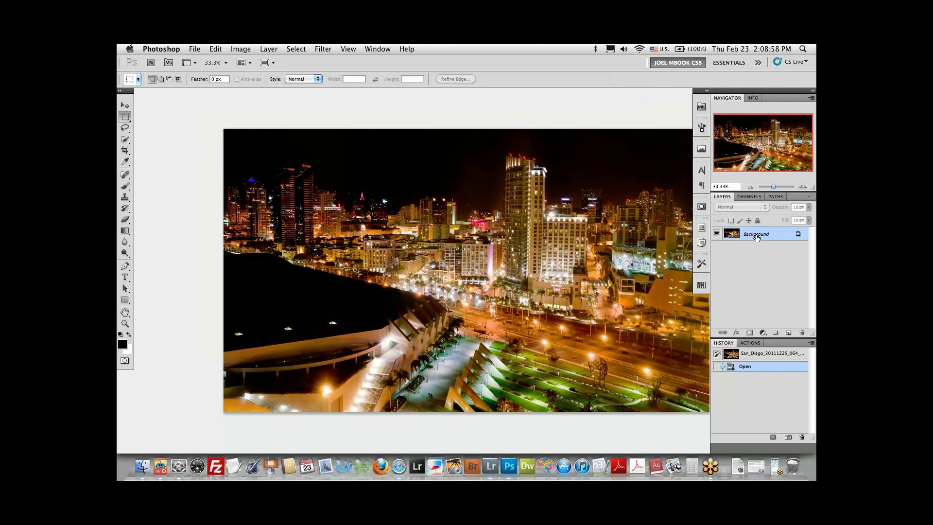
{"action": "left_click_drag", "start_coordinate": [756, 237], "coordinate": [788, 333]}
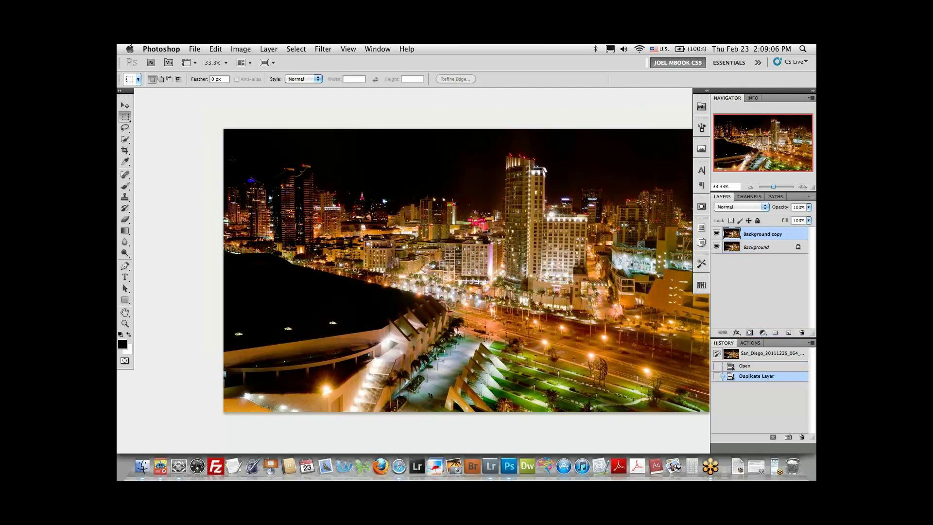
- Select the upper-left part of the skyline with a rectangular marquee and open it in the Topaz Star Effects filter
{"action": "left_click", "coordinate": [125, 118]}
{"action": "left_click_drag", "start_coordinate": [238, 138], "coordinate": [532, 290]}
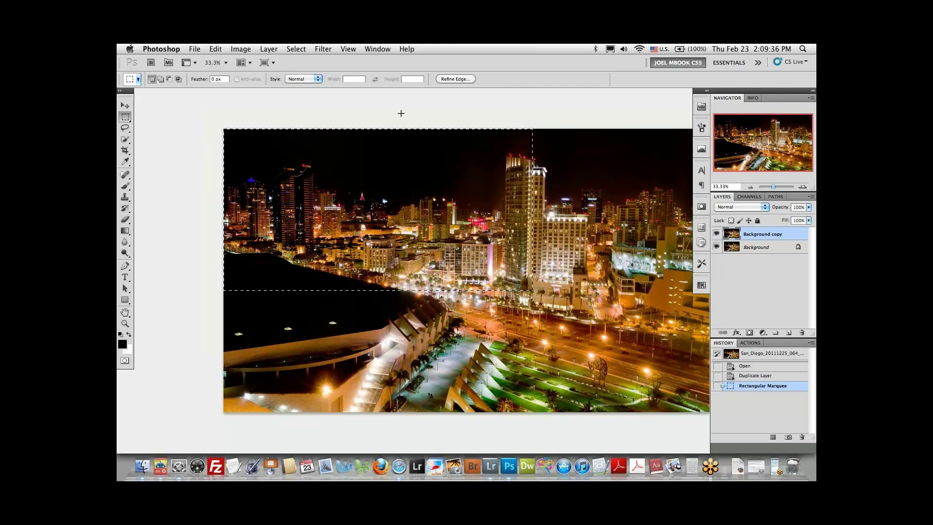
{"action": "left_click", "coordinate": [321, 49]}
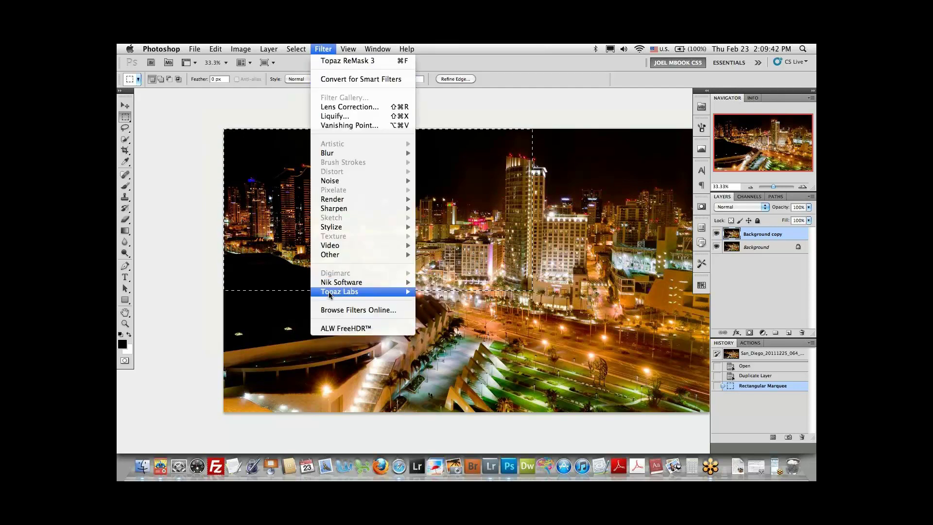
{"action": "mouse_move", "coordinate": [330, 294]}
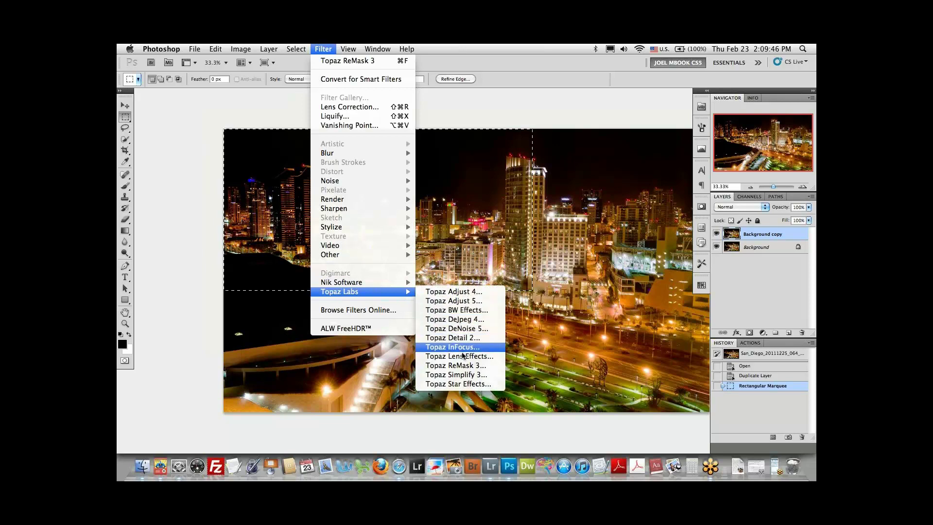
{"action": "left_click", "coordinate": [459, 384]}
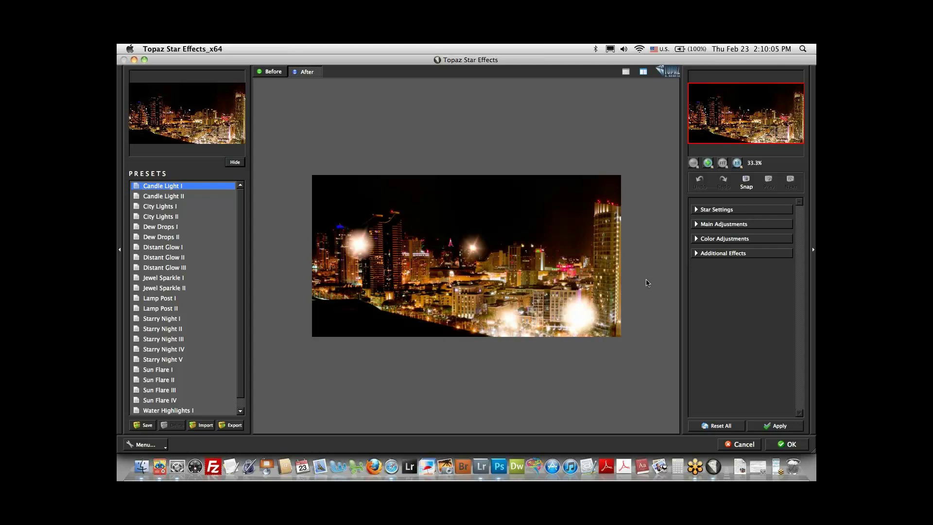
- Reset all star adjustments, apply the City Lights II preset, and compare the result with the original image
{"action": "left_click", "coordinate": [716, 427]}
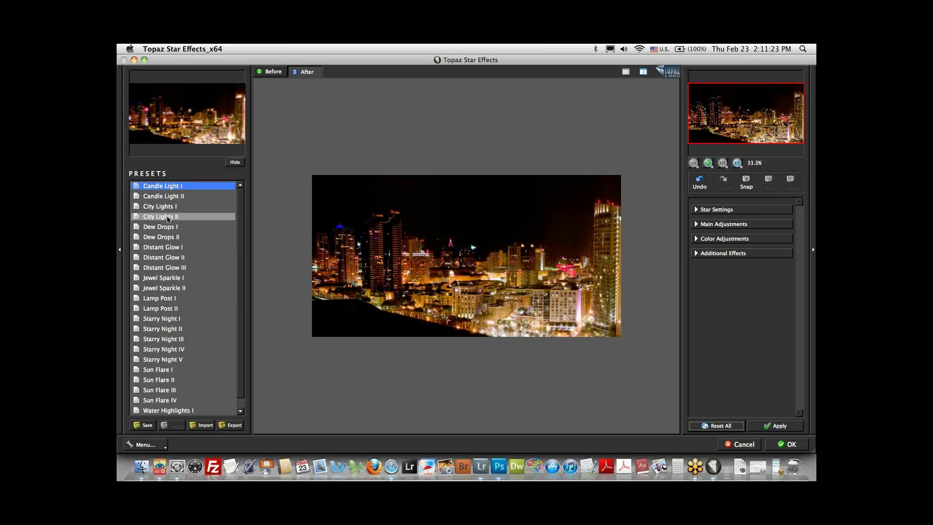
{"action": "left_click", "coordinate": [168, 219]}
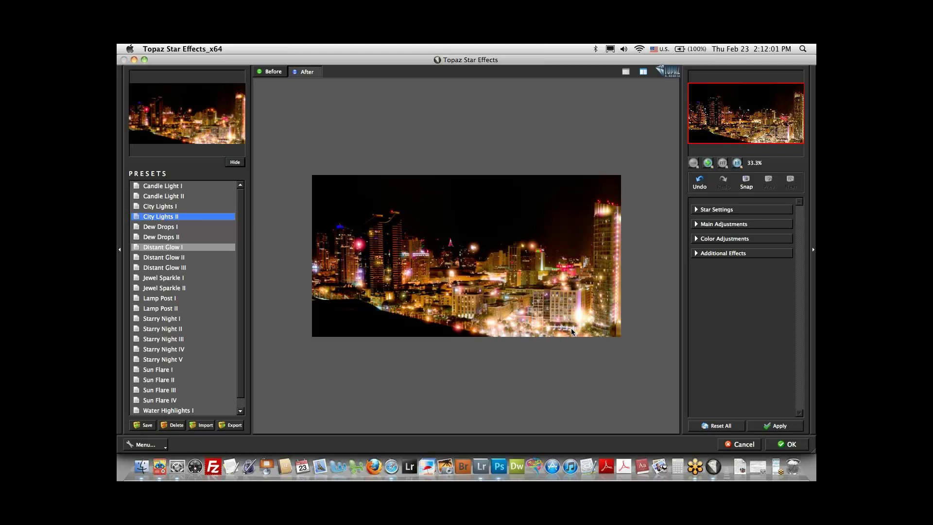
{"action": "left_click", "coordinate": [562, 352]}
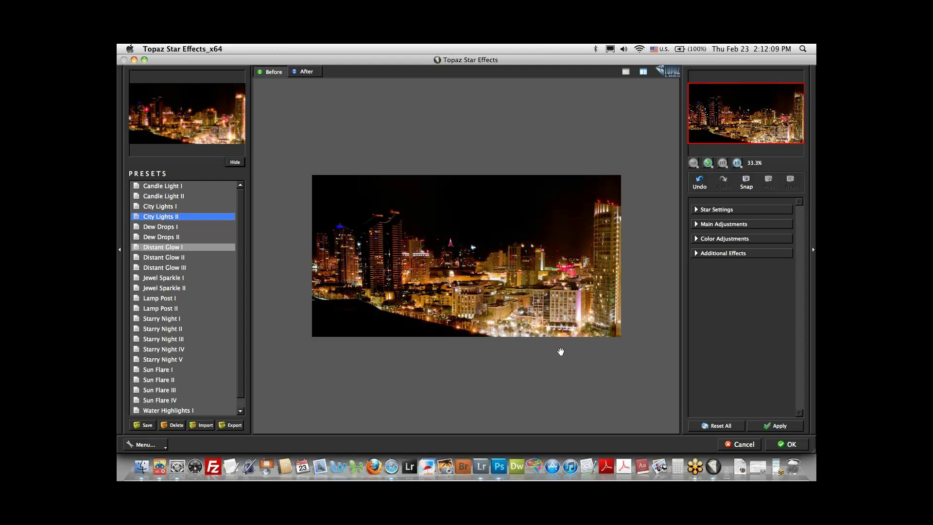
{"action": "left_click", "coordinate": [279, 72]}
{"action": "left_click", "coordinate": [305, 72]}
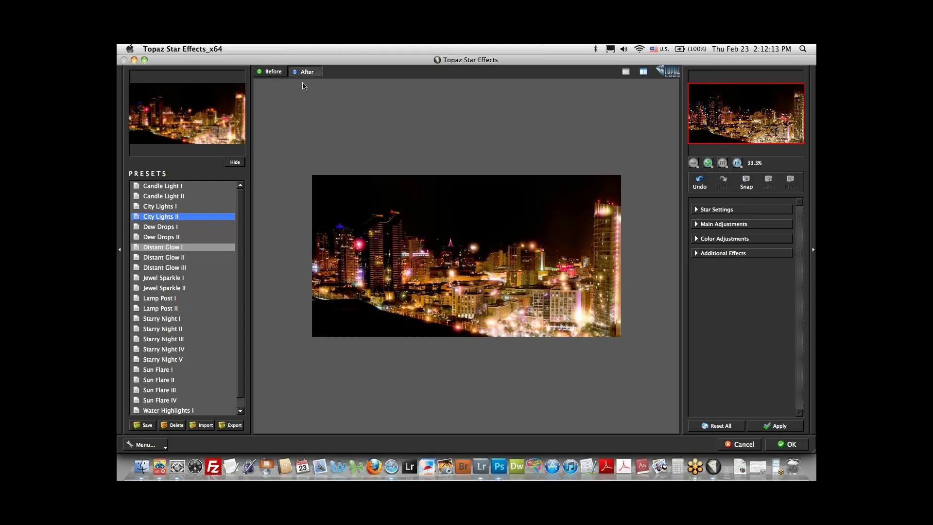
{"action": "left_click", "coordinate": [571, 411]}
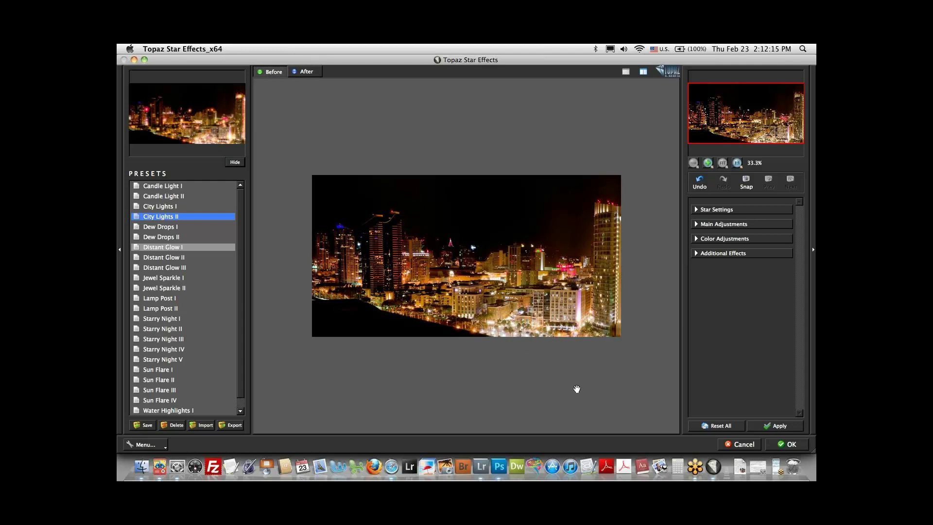
{"action": "left_click", "coordinate": [577, 389]}
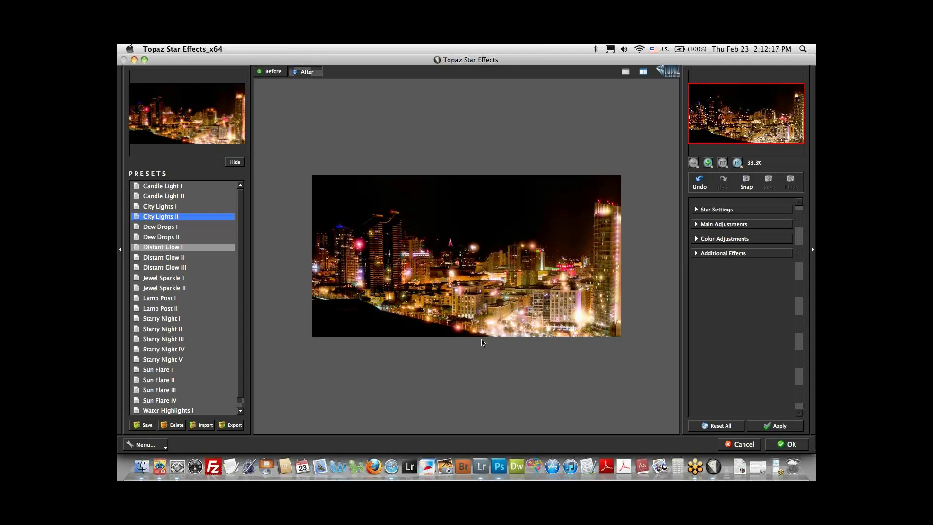
- Set the star-hiding brush size to 63 and brush out stars over the bright building at the skyline's lower right
{"action": "left_click", "coordinate": [697, 210]}
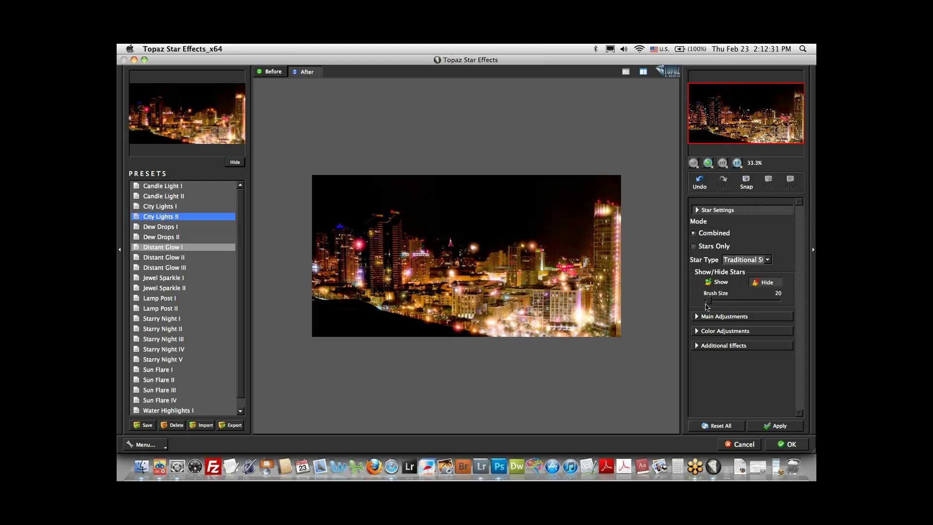
{"action": "left_click_drag", "start_coordinate": [709, 299], "coordinate": [722, 300]}
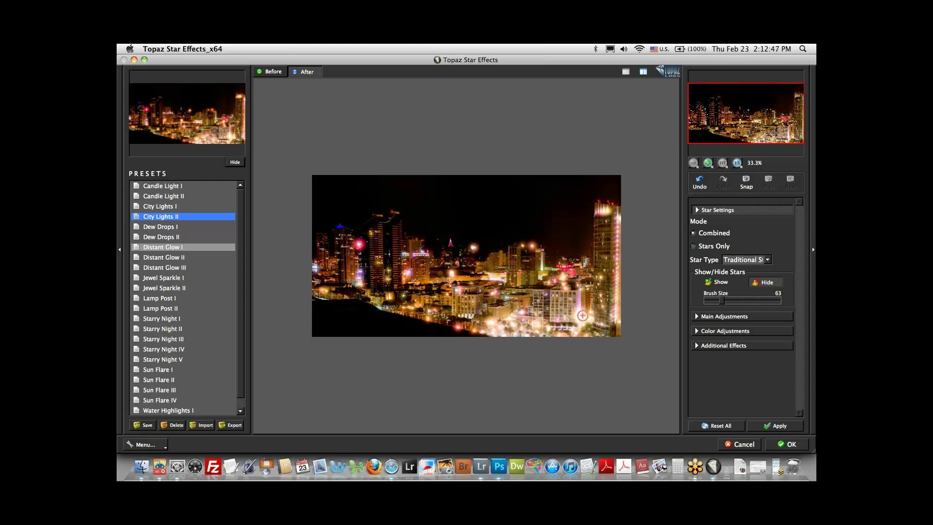
{"action": "left_click", "coordinate": [567, 298]}
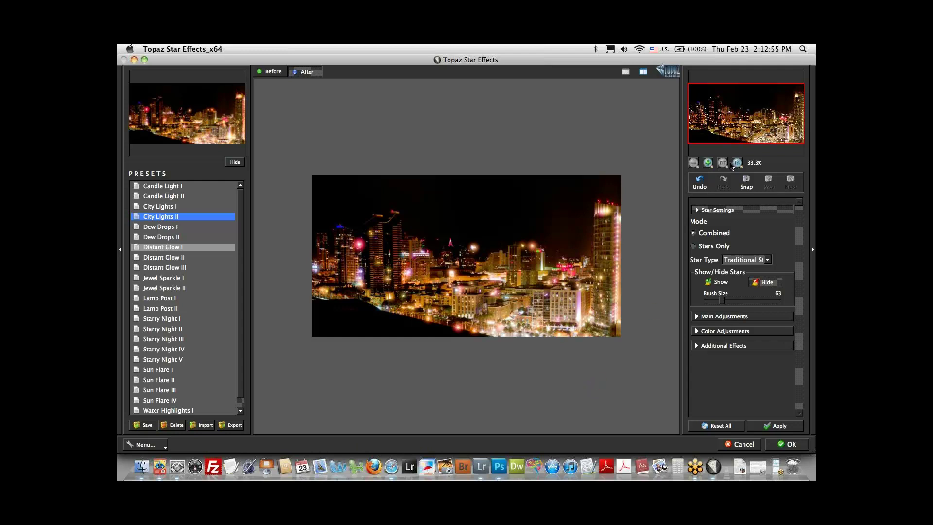
{"action": "left_click", "coordinate": [709, 164]}
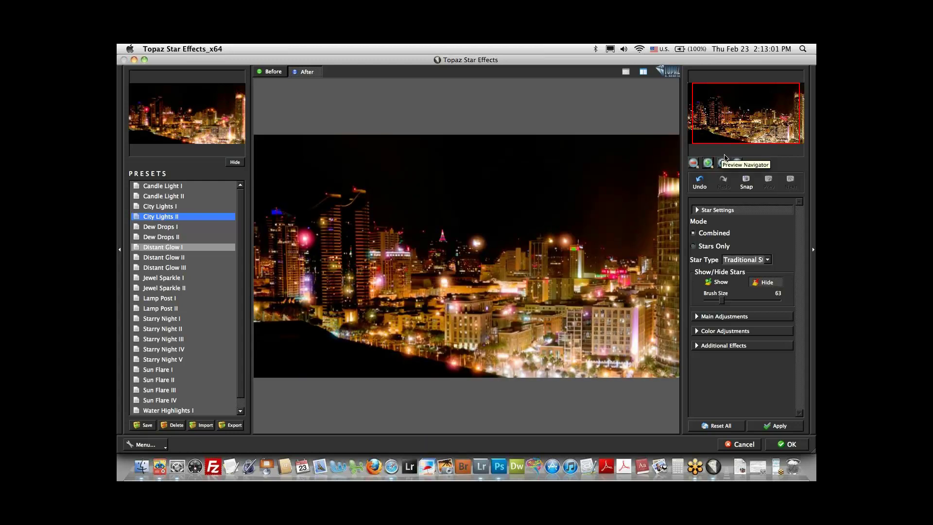
{"action": "left_click_drag", "start_coordinate": [754, 131], "coordinate": [749, 130]}
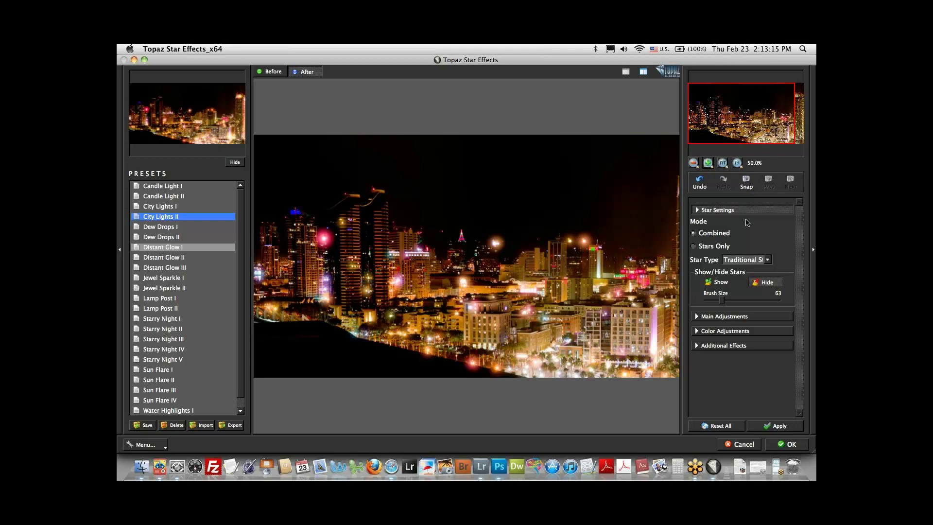
{"action": "left_click", "coordinate": [733, 210]}
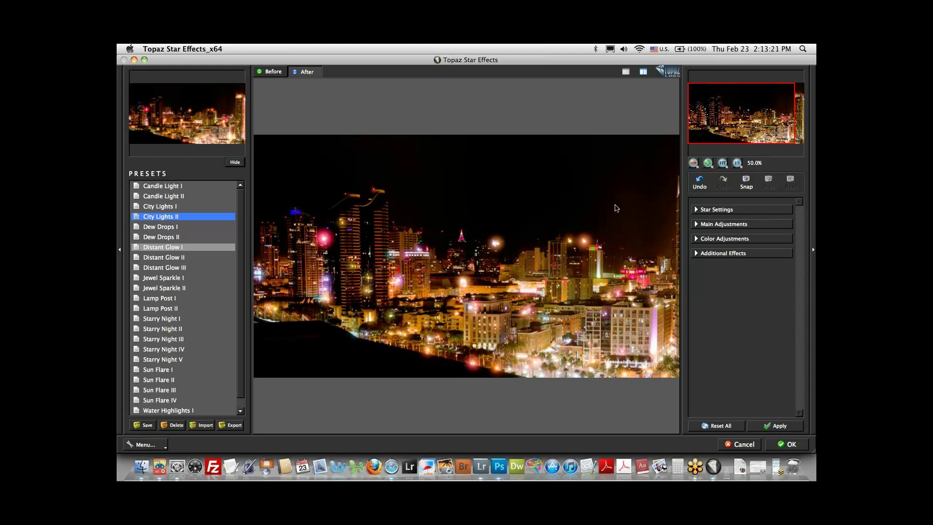
- Set the star effect's Threshold to 0.00 and Size to 0.18, and inspect the stars at 100% zoom
{"action": "left_click", "coordinate": [738, 225]}
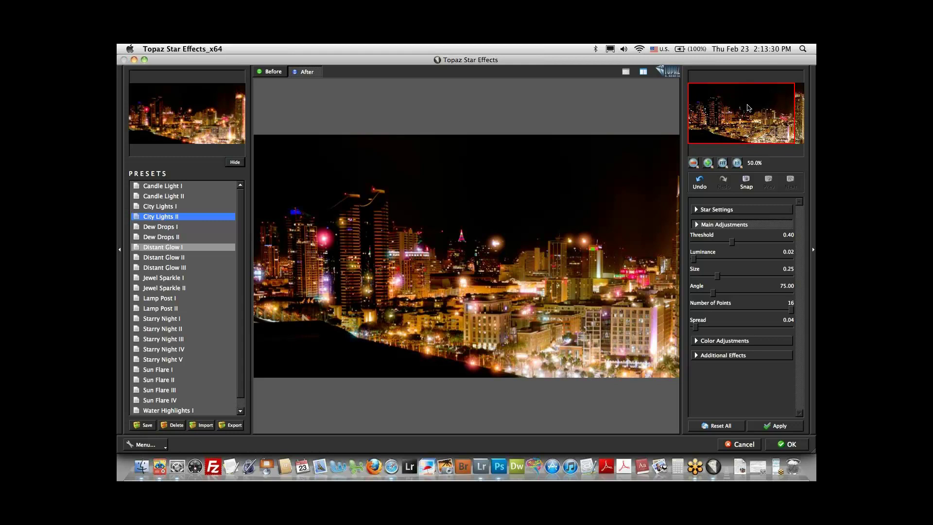
{"action": "left_click_drag", "start_coordinate": [748, 108], "coordinate": [734, 160]}
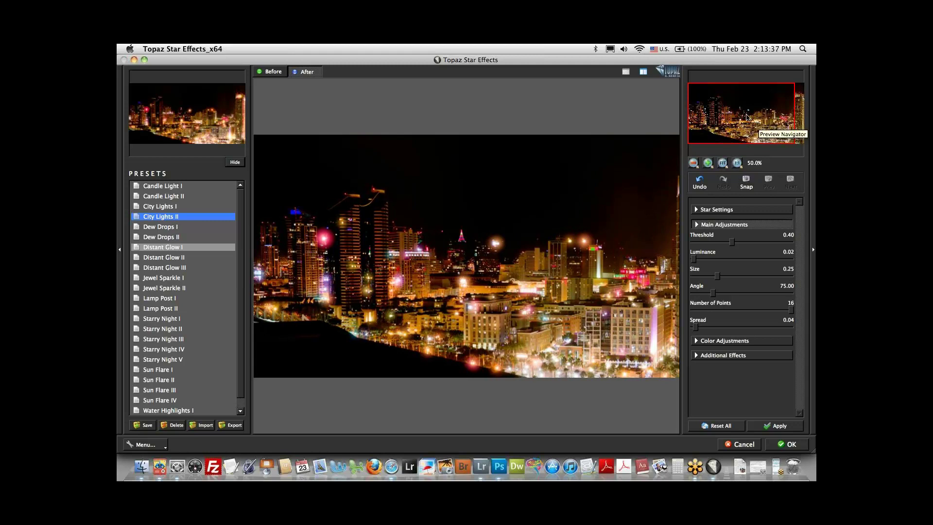
{"action": "left_click_drag", "start_coordinate": [749, 117], "coordinate": [768, 115]}
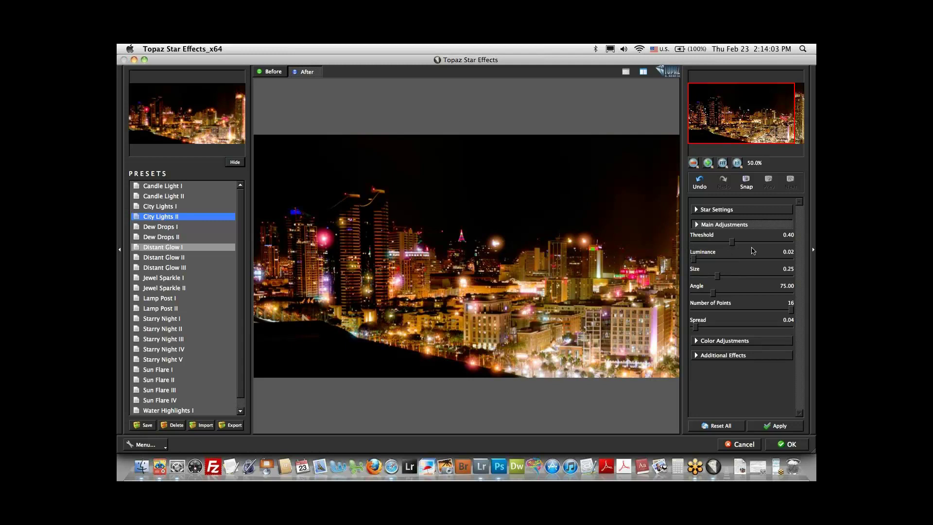
{"action": "left_click_drag", "start_coordinate": [734, 243], "coordinate": [693, 245]}
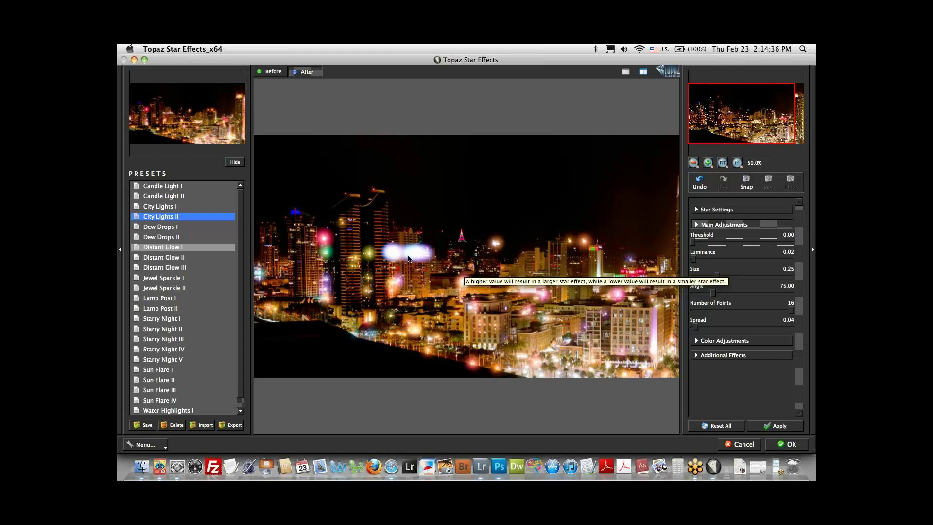
{"action": "left_click_drag", "start_coordinate": [718, 277], "coordinate": [720, 278]}
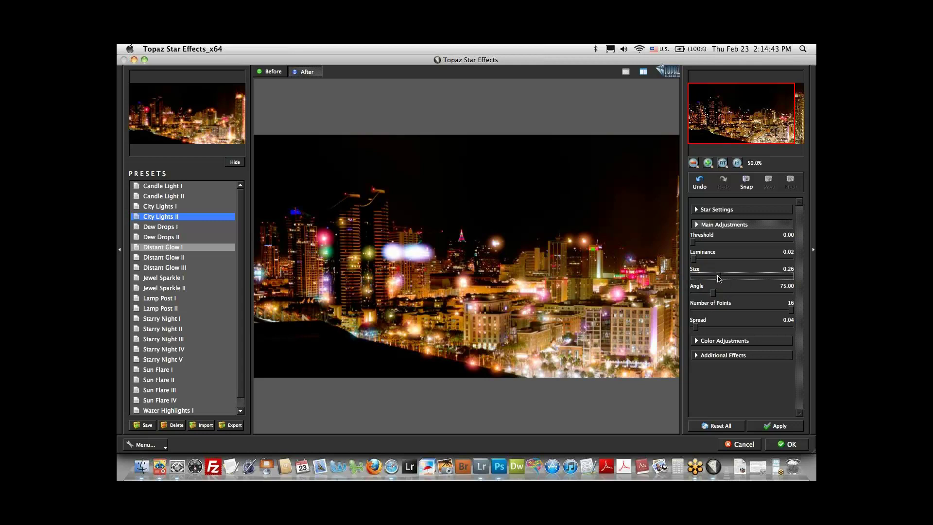
{"action": "left_click_drag", "start_coordinate": [720, 278], "coordinate": [711, 278]}
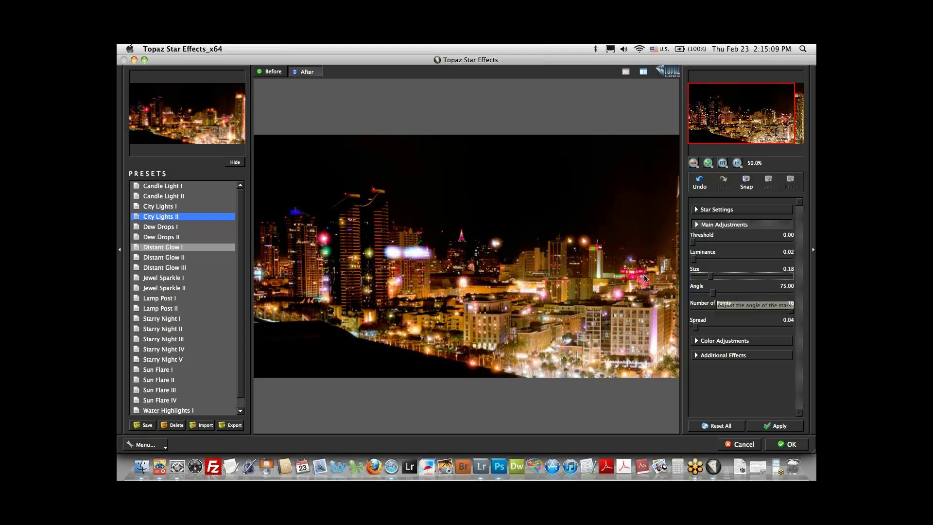
{"action": "left_click", "coordinate": [737, 164]}
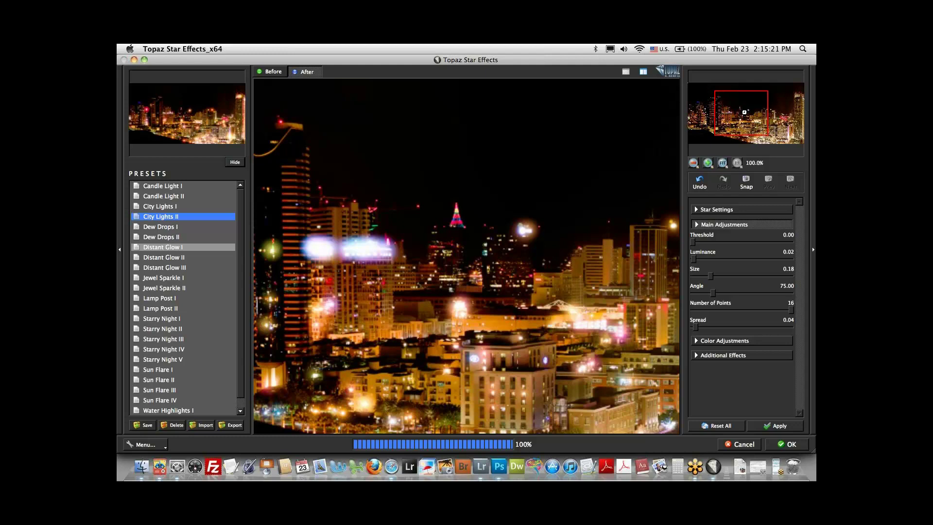
{"action": "left_click_drag", "start_coordinate": [743, 111], "coordinate": [745, 112]}
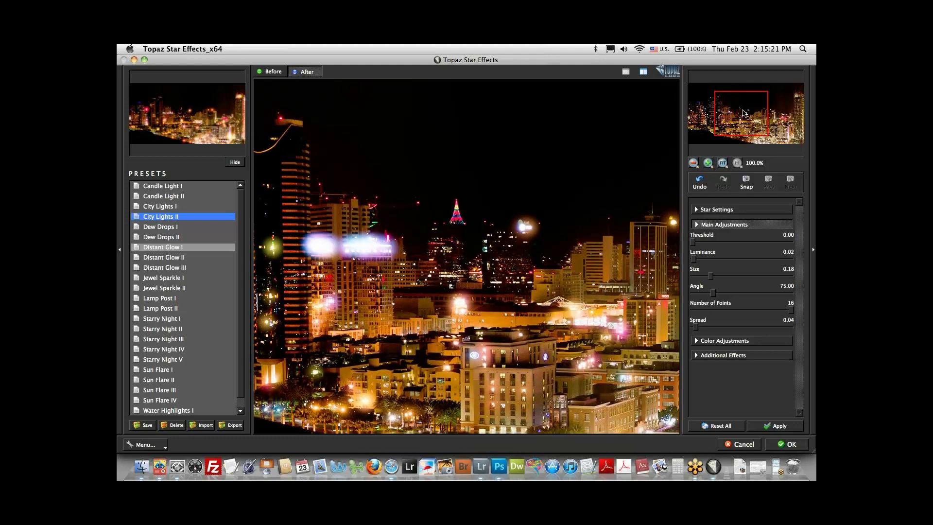
- Inspect the star effects across the skyline's lower right and middle at 100%, comparing them with the original image
{"action": "left_click_drag", "start_coordinate": [744, 113], "coordinate": [759, 124]}
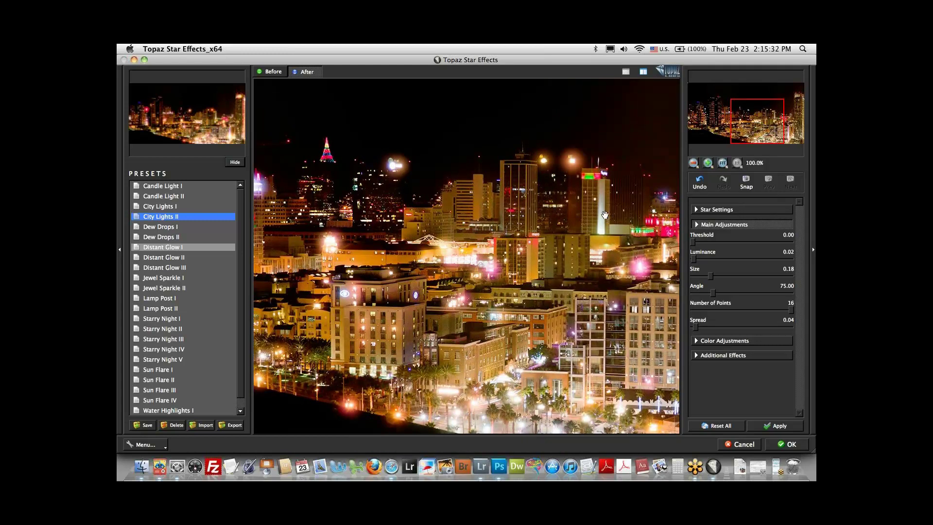
{"action": "left_click", "coordinate": [605, 214]}
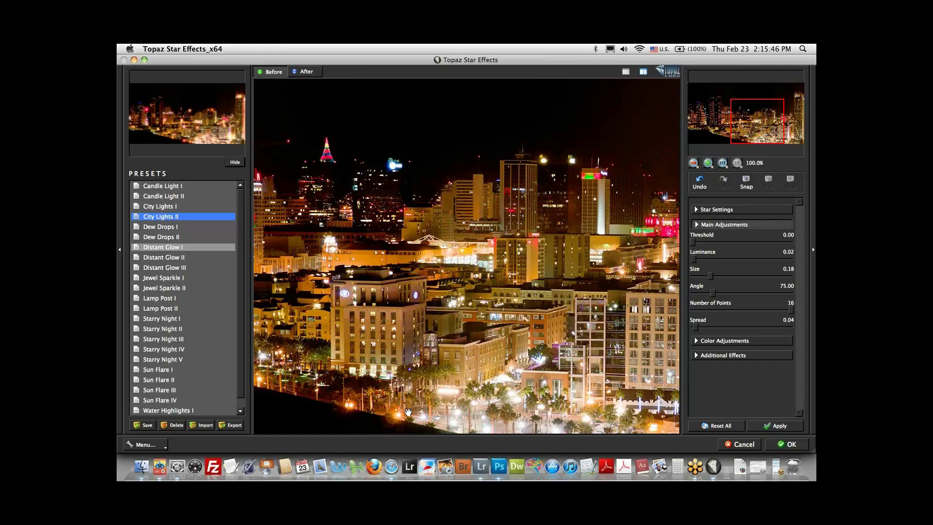
{"action": "left_click", "coordinate": [317, 312]}
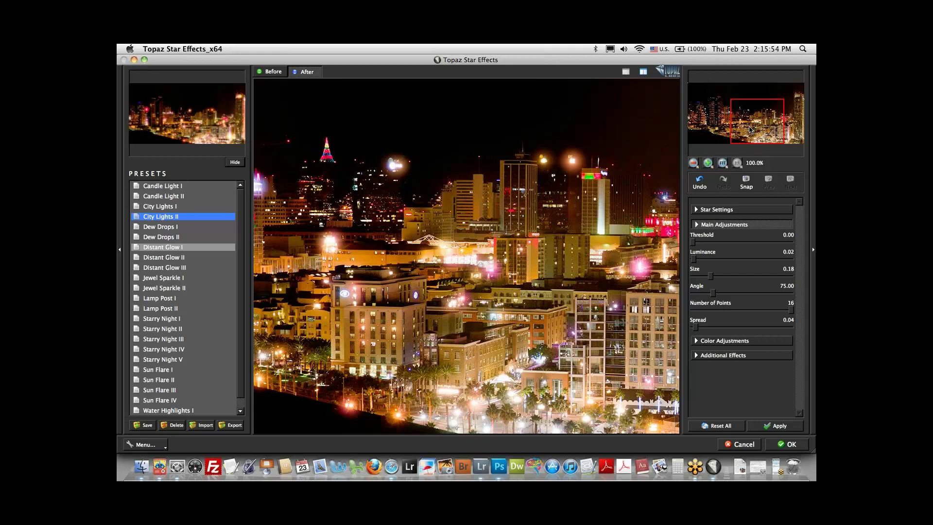
{"action": "left_click_drag", "start_coordinate": [751, 130], "coordinate": [727, 130]}
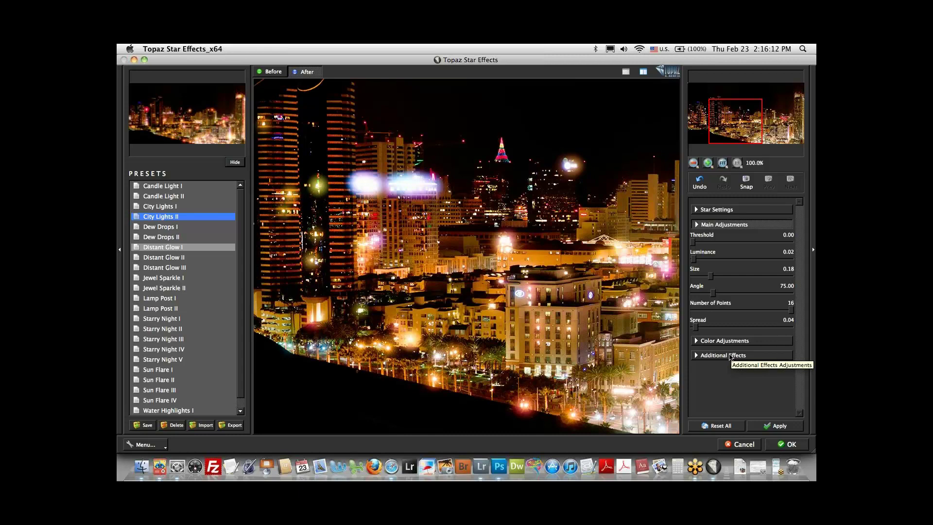
- Set the stars' Secondary Points to 0.50 in the additional effects and compare the result with the original
{"action": "left_click", "coordinate": [731, 357]}
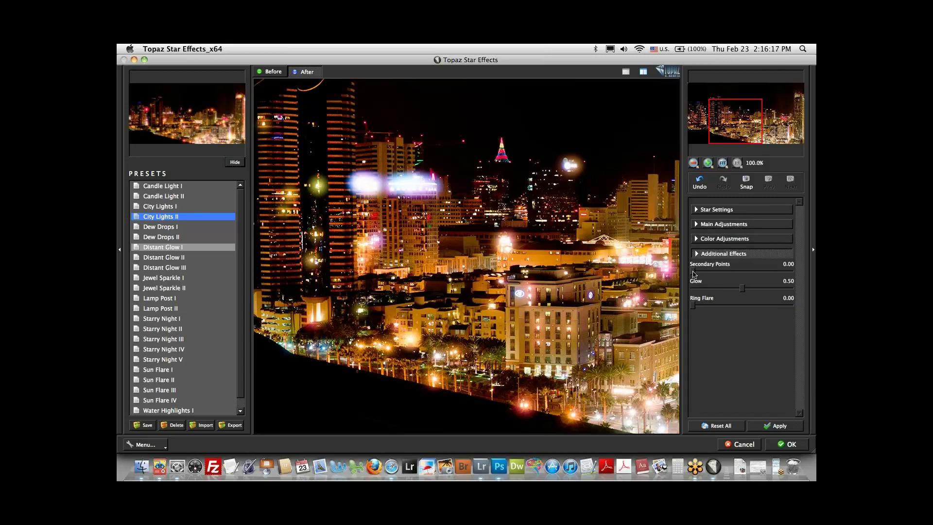
{"action": "left_click_drag", "start_coordinate": [693, 273], "coordinate": [745, 271]}
{"action": "left_click_drag", "start_coordinate": [567, 215], "coordinate": [552, 220]}
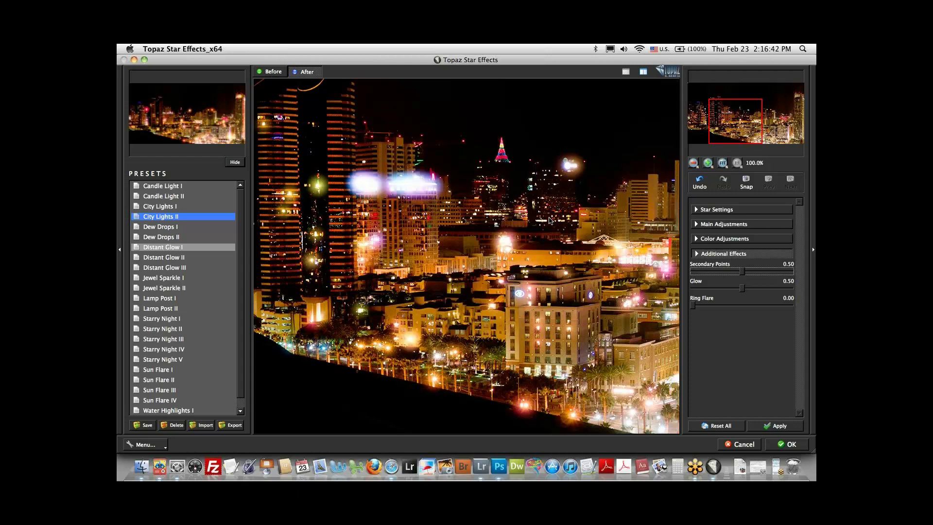
{"action": "left_click_drag", "start_coordinate": [533, 226], "coordinate": [529, 224]}
- Reduce the star Size to 0.15 in the main adjustments and apply the star effect to the photo
{"action": "left_click", "coordinate": [724, 164]}
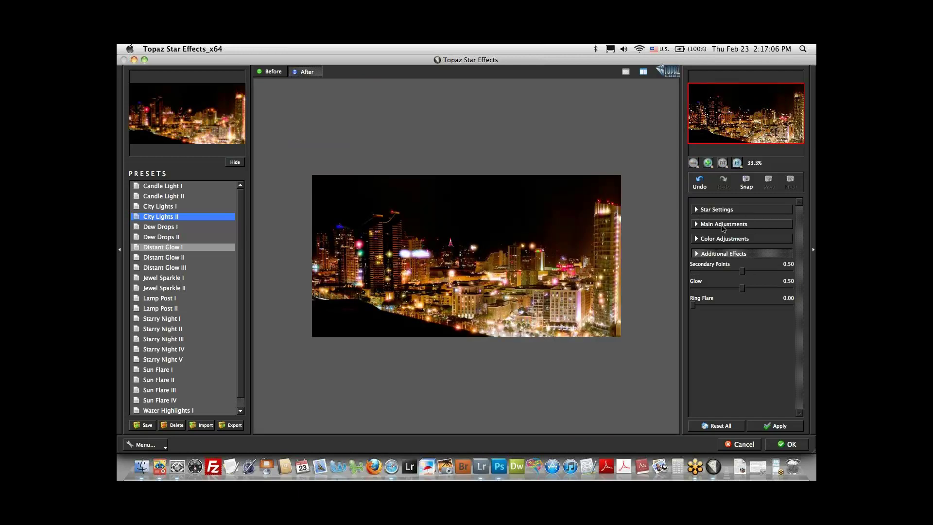
{"action": "left_click", "coordinate": [724, 225]}
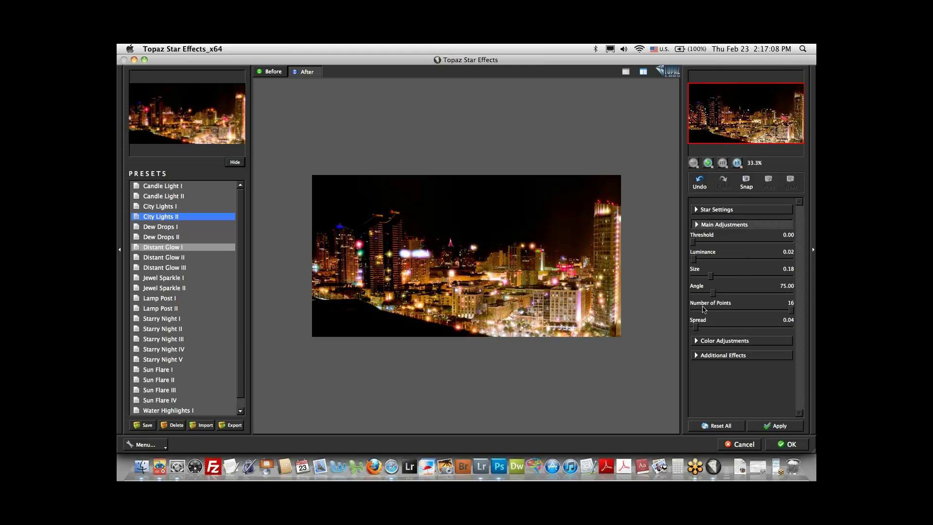
{"action": "left_click", "coordinate": [712, 279]}
{"action": "left_click_drag", "start_coordinate": [712, 279], "coordinate": [708, 279]}
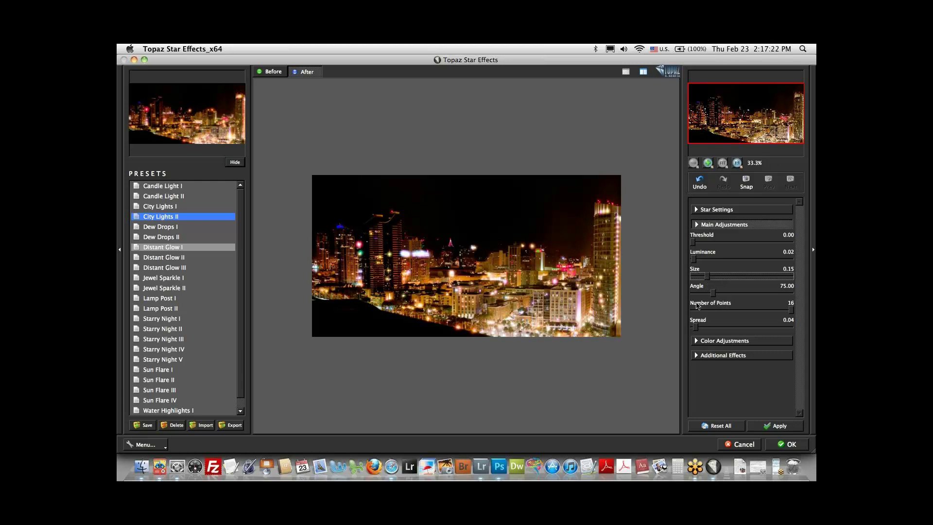
{"action": "left_click", "coordinate": [786, 445]}
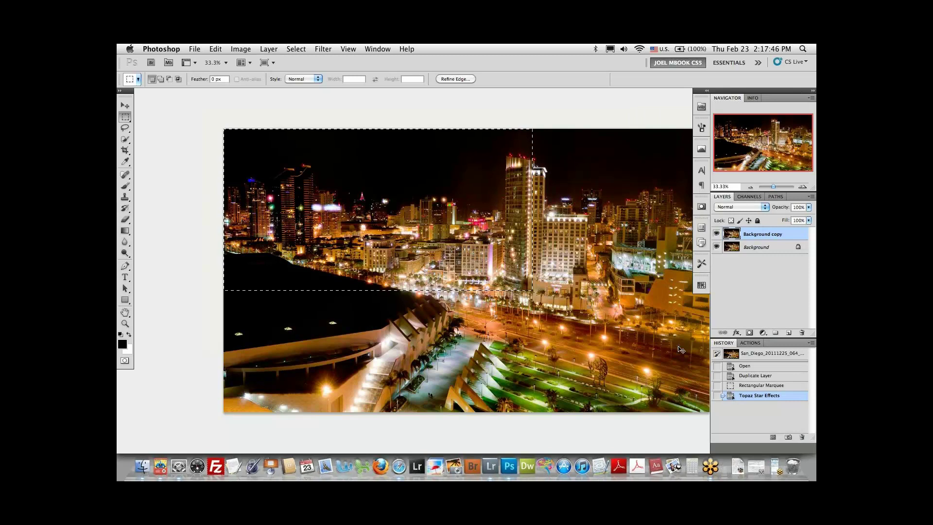
- Deselect the marquee area and toggle the Background copy layer's visibility to compare the photo before and after
{"action": "key", "text": "super+d"}
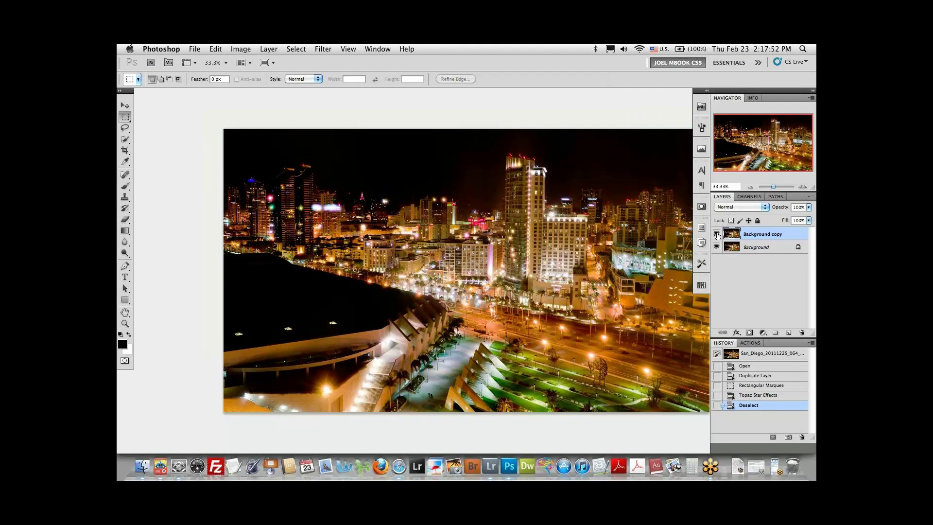
{"action": "left_click", "coordinate": [717, 235]}
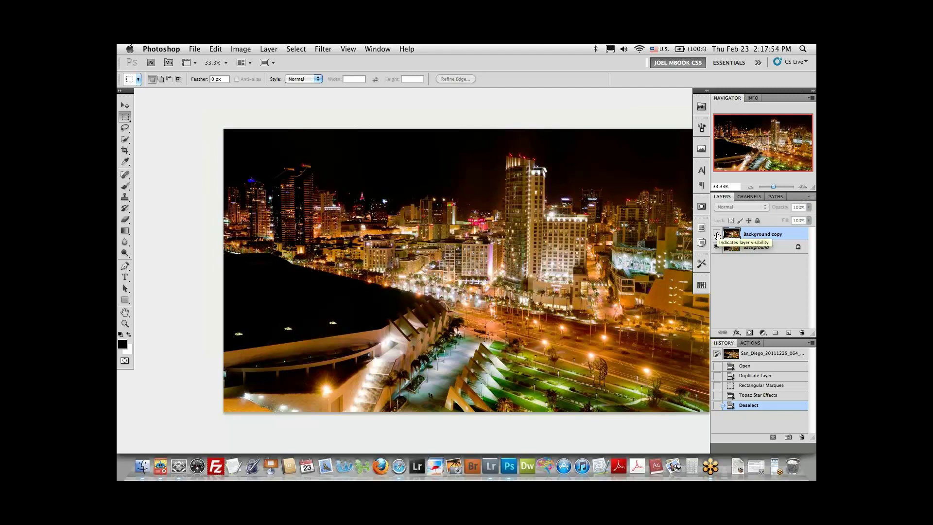
{"action": "left_click", "coordinate": [718, 235]}
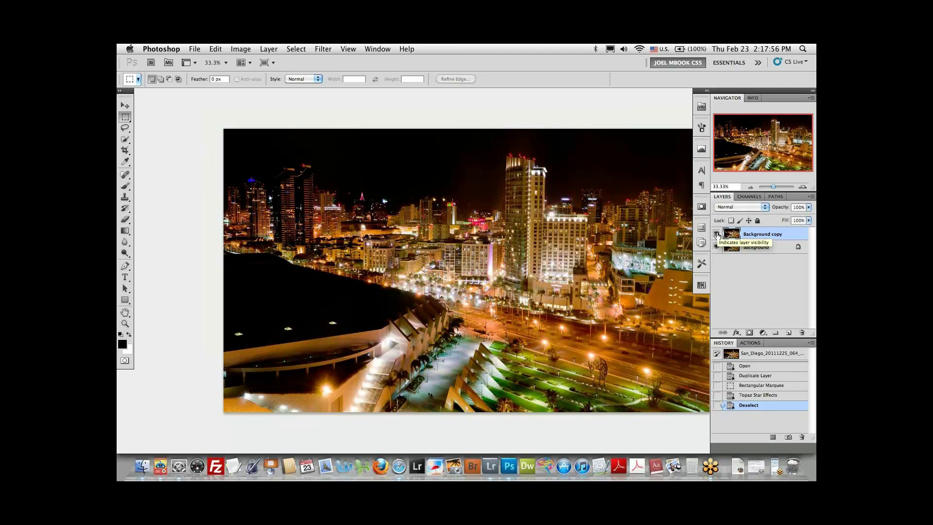
{"action": "left_click", "coordinate": [718, 235]}
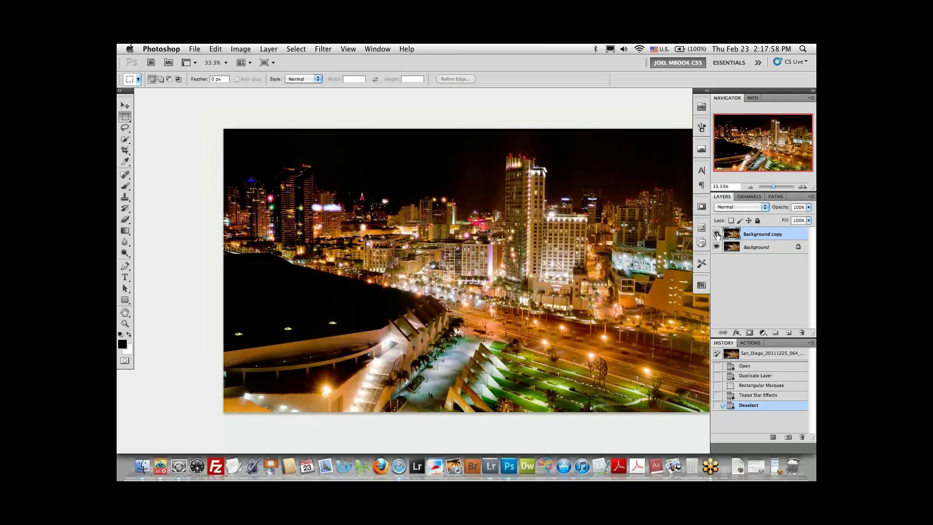
- Return the skyline photo to standard screen mode and enlarge its document window around the whole image
{"action": "key", "text": "f"}
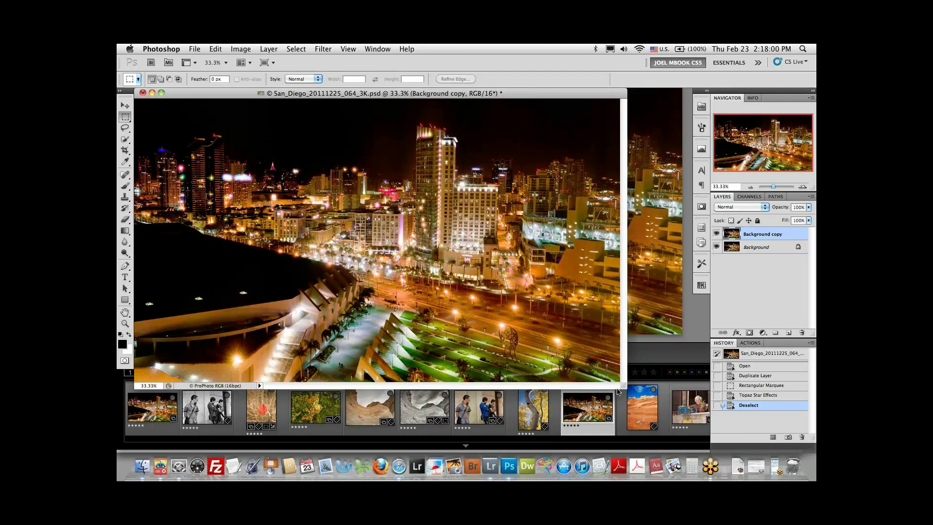
{"action": "left_click_drag", "start_coordinate": [619, 392], "coordinate": [643, 405]}
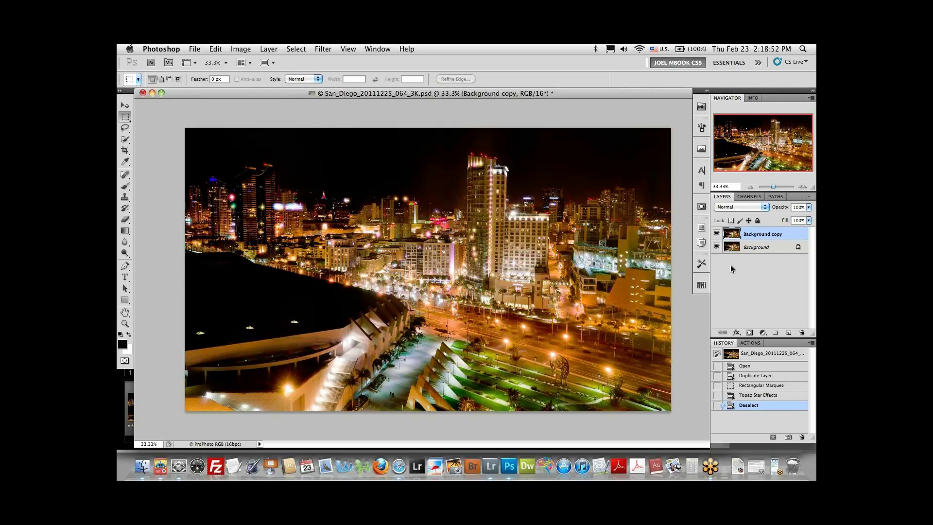
- Switch to Lightroom, display the desert photo Paria_3K.psd, and hide the filmstrip
{"action": "left_click", "coordinate": [487, 459]}
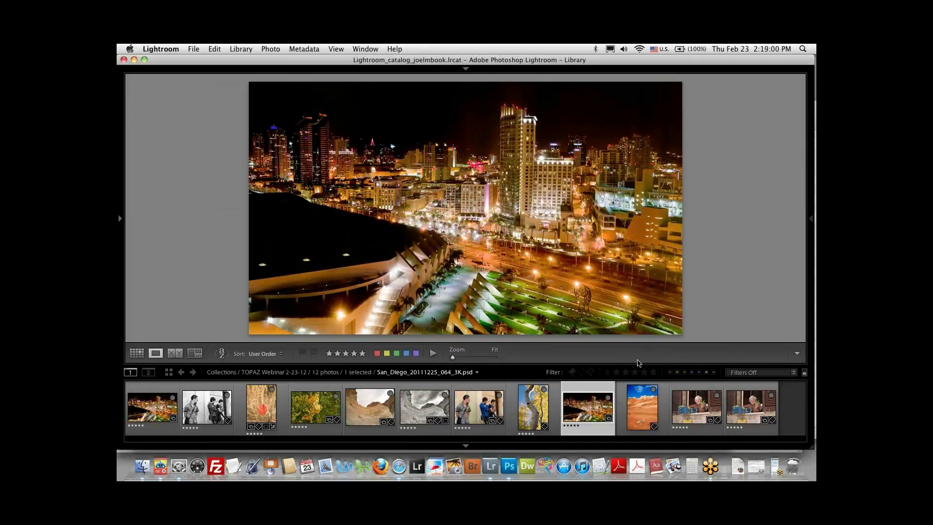
{"action": "left_click", "coordinate": [639, 406]}
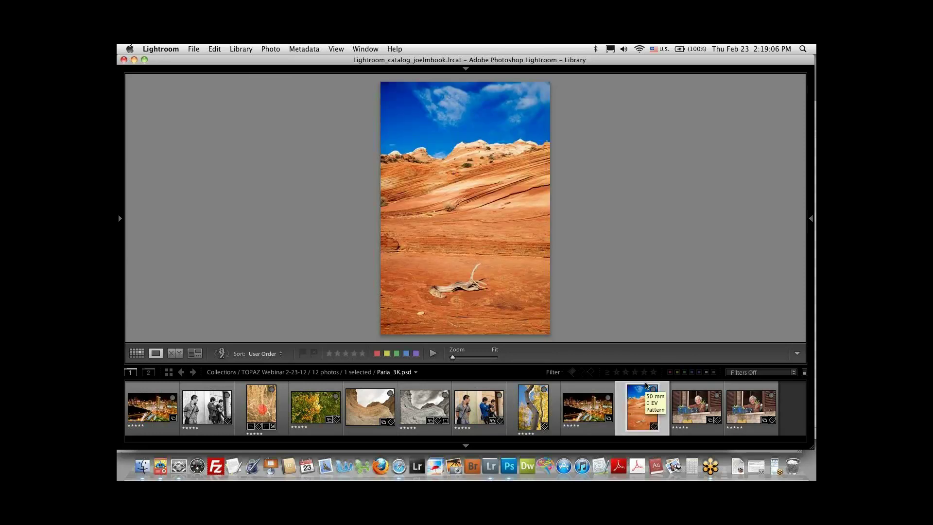
{"action": "key", "text": "F6"}
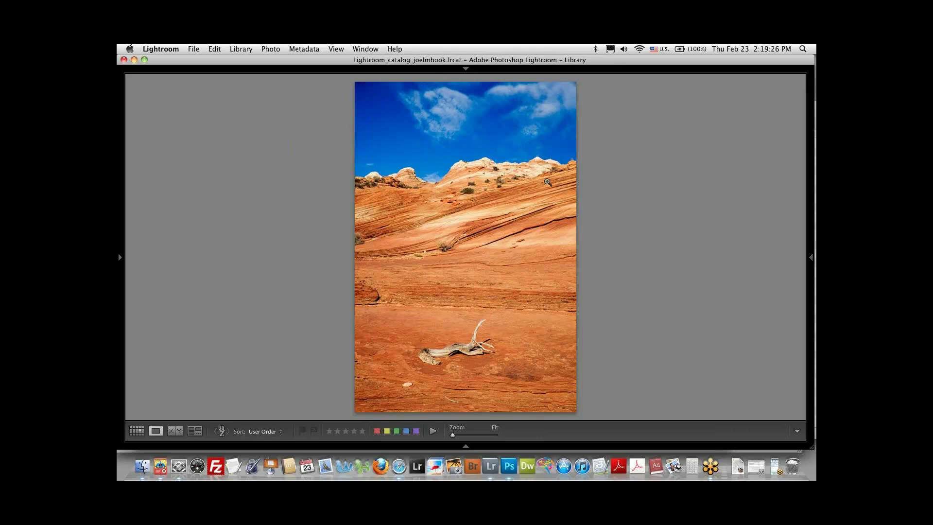
- Enlarge the desert photo to 1:2 and examine the clouds and the ridge line between rocks and sky
{"action": "left_click", "coordinate": [457, 135]}
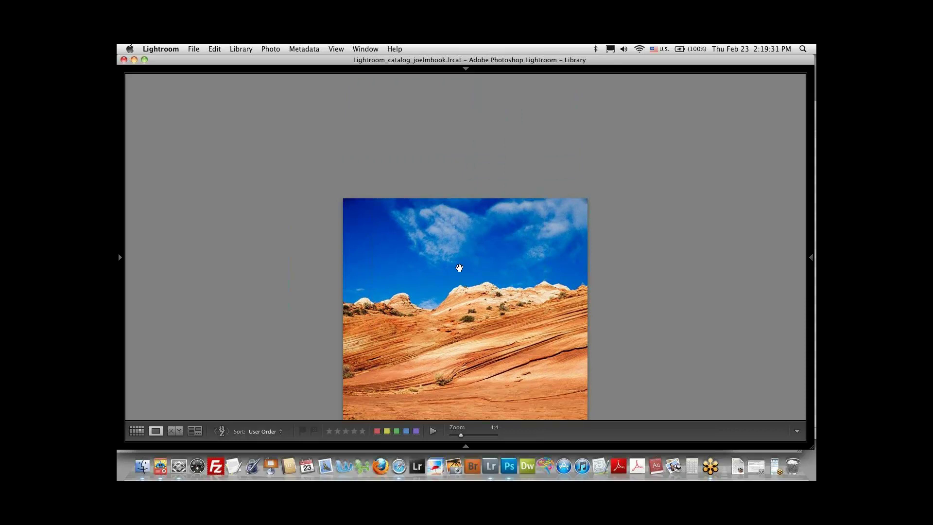
{"action": "left_click_drag", "start_coordinate": [459, 268], "coordinate": [460, 190]}
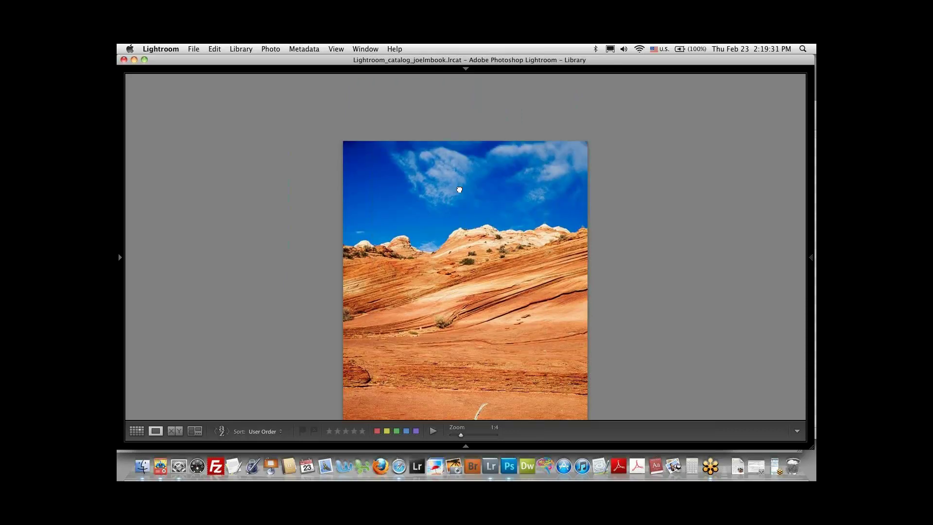
{"action": "left_click", "coordinate": [120, 258]}
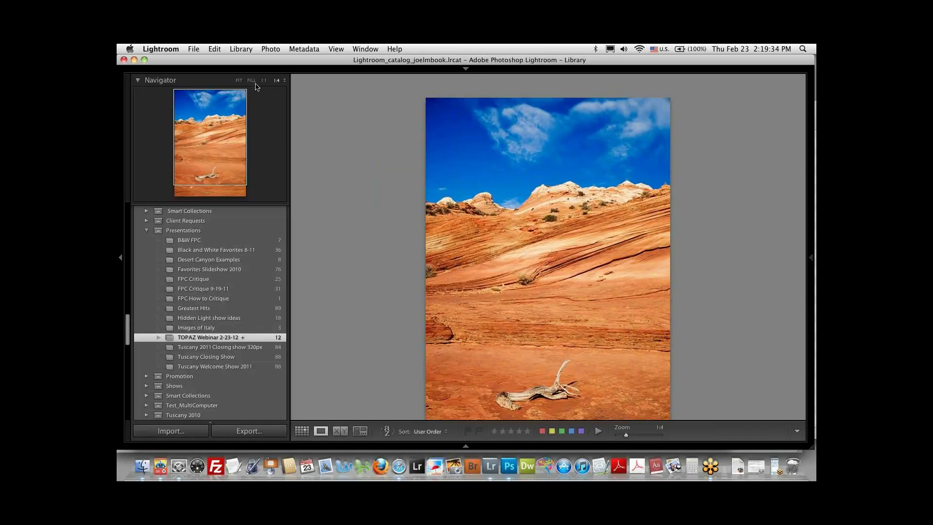
{"action": "key", "text": "g"}
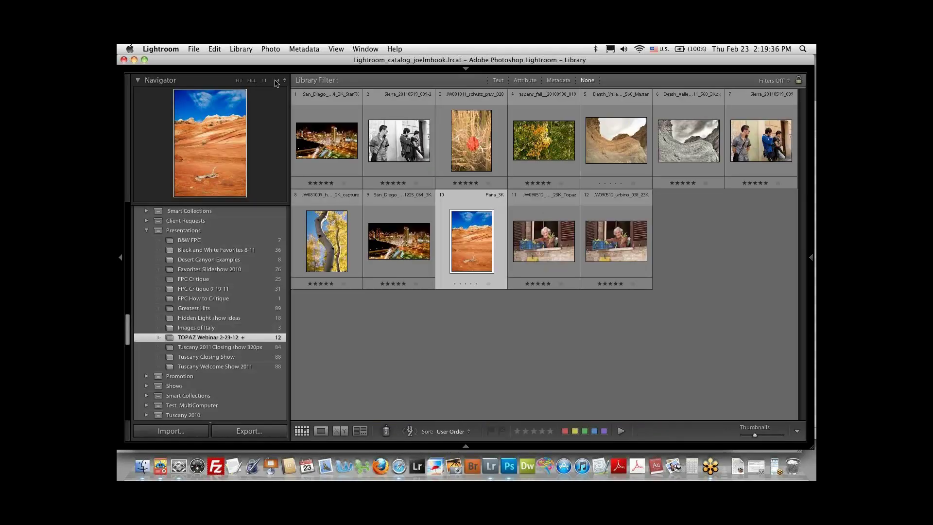
{"action": "double_click", "coordinate": [480, 241]}
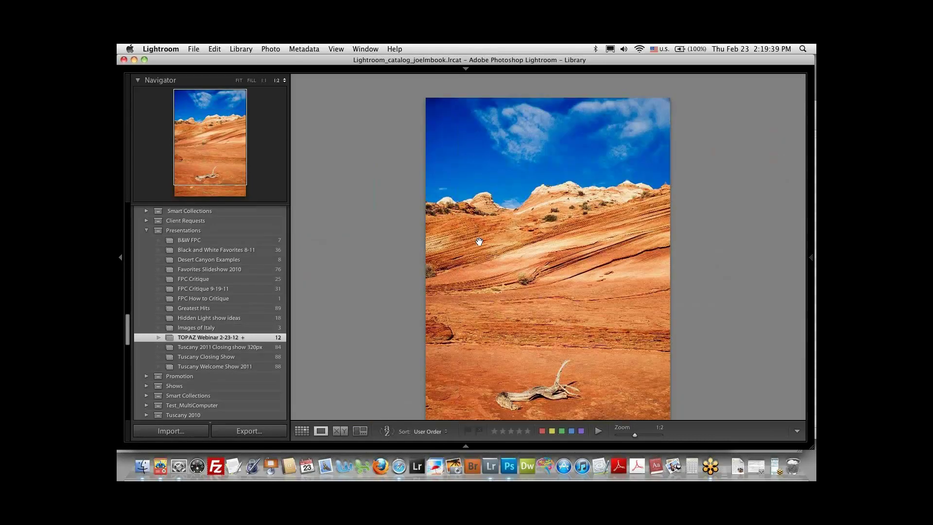
{"action": "key", "text": "g"}
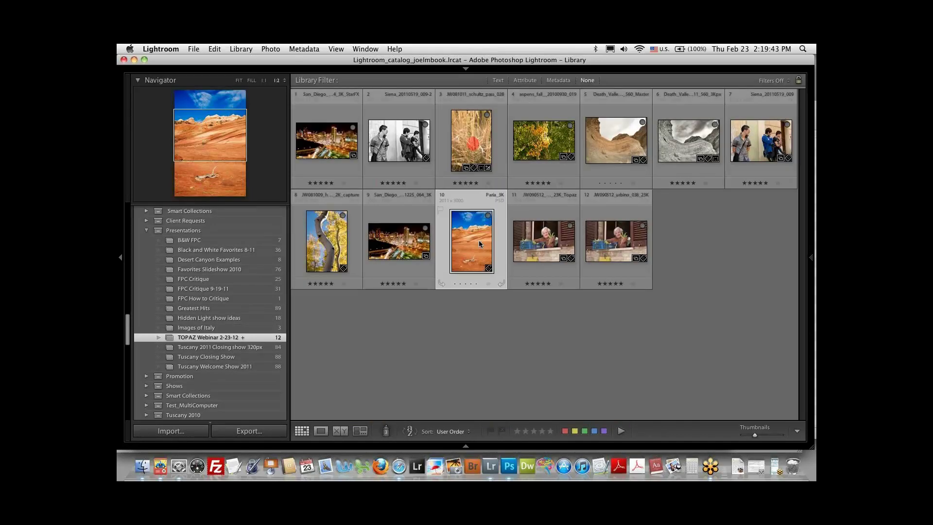
{"action": "double_click", "coordinate": [479, 244]}
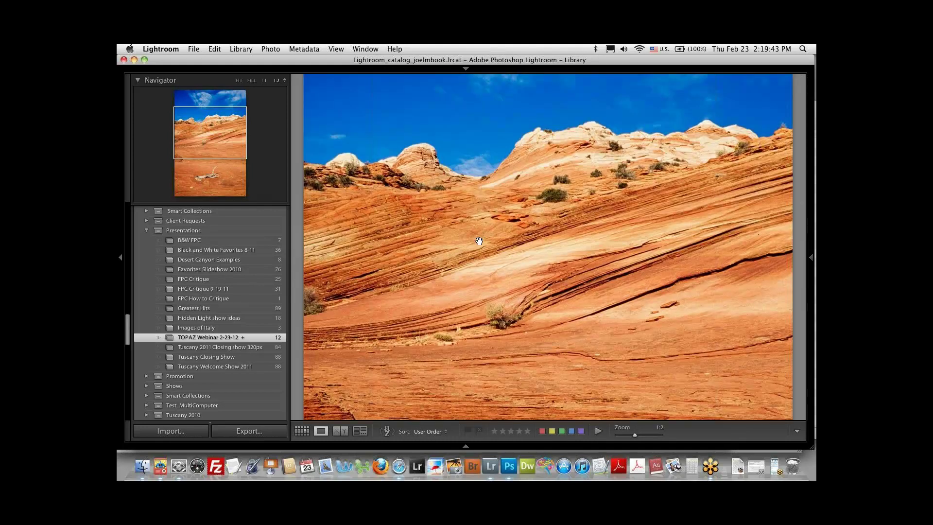
{"action": "left_click_drag", "start_coordinate": [591, 201], "coordinate": [591, 202]}
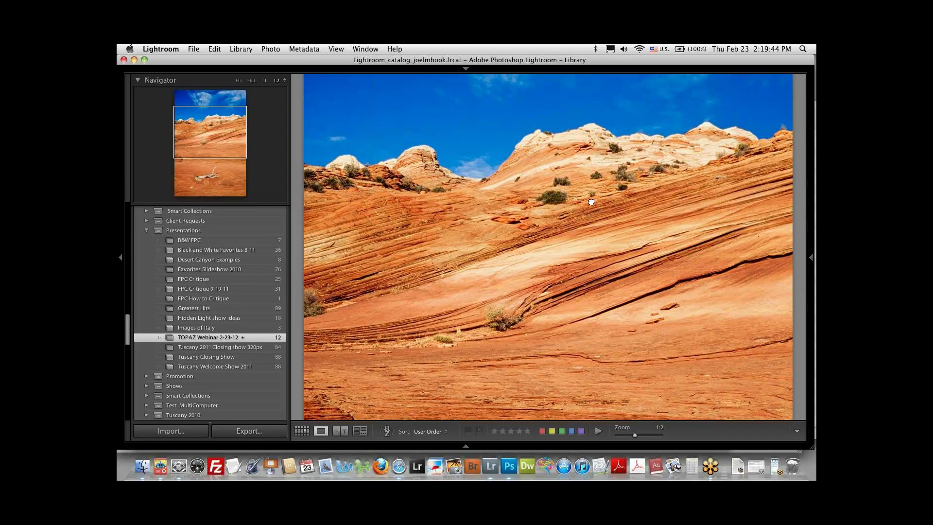
{"action": "left_click_drag", "start_coordinate": [591, 202], "coordinate": [610, 283]}
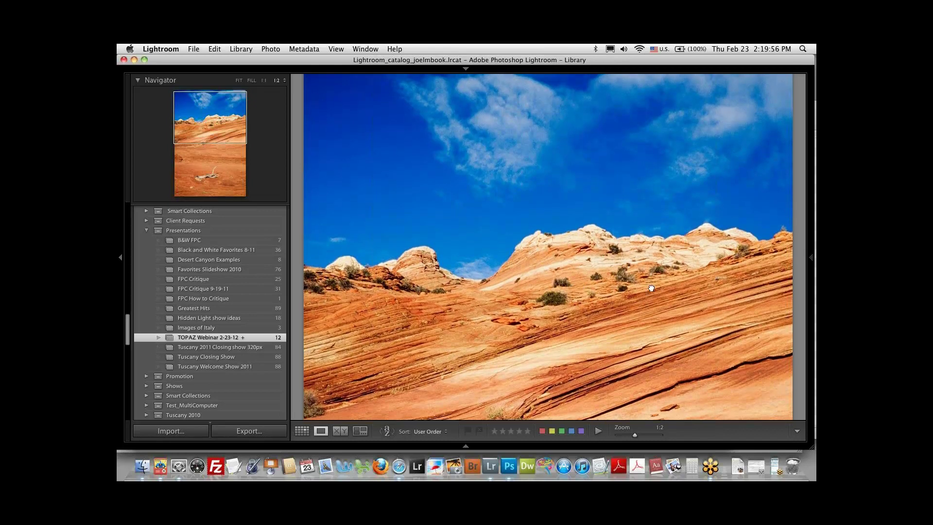
{"action": "left_click_drag", "start_coordinate": [652, 288], "coordinate": [637, 304]}
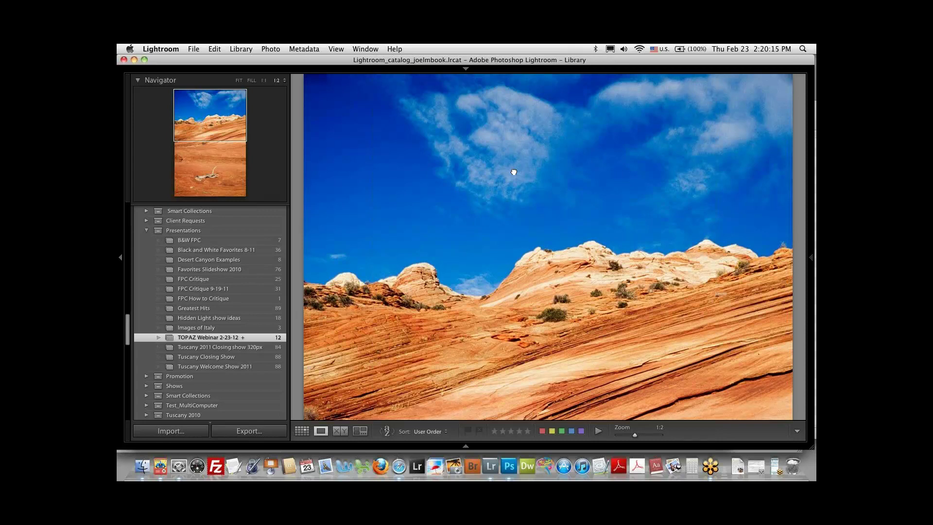
{"action": "left_click_drag", "start_coordinate": [513, 172], "coordinate": [514, 178]}
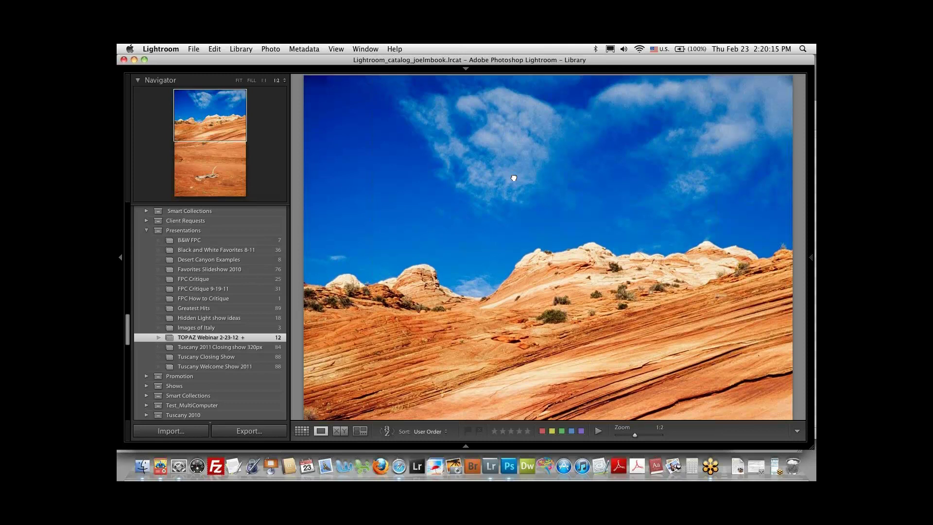
{"action": "left_click_drag", "start_coordinate": [513, 178], "coordinate": [514, 184]}
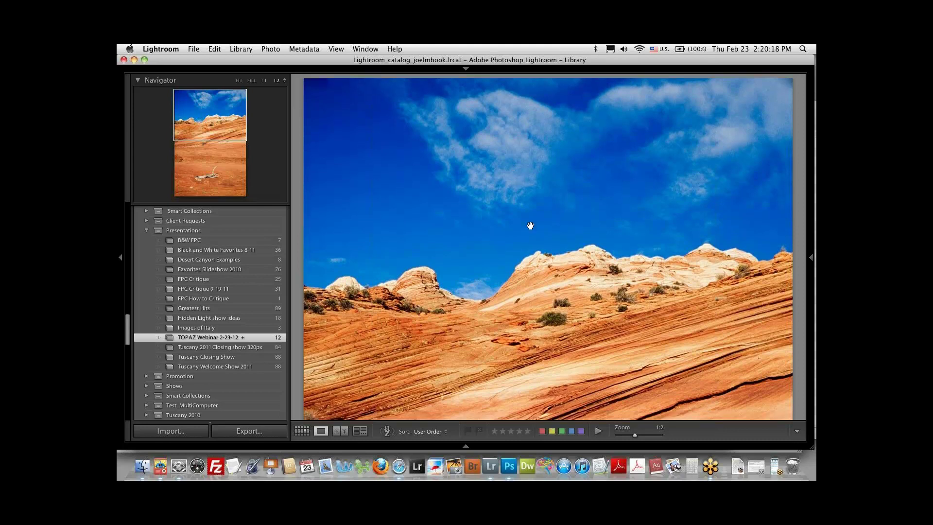
- Open the desert photo in Adobe Photoshop CS5 for editing and launch the Topaz ReMask 3 filter on it
{"action": "right_click", "coordinate": [530, 226]}
{"action": "mouse_move", "coordinate": [652, 275]}
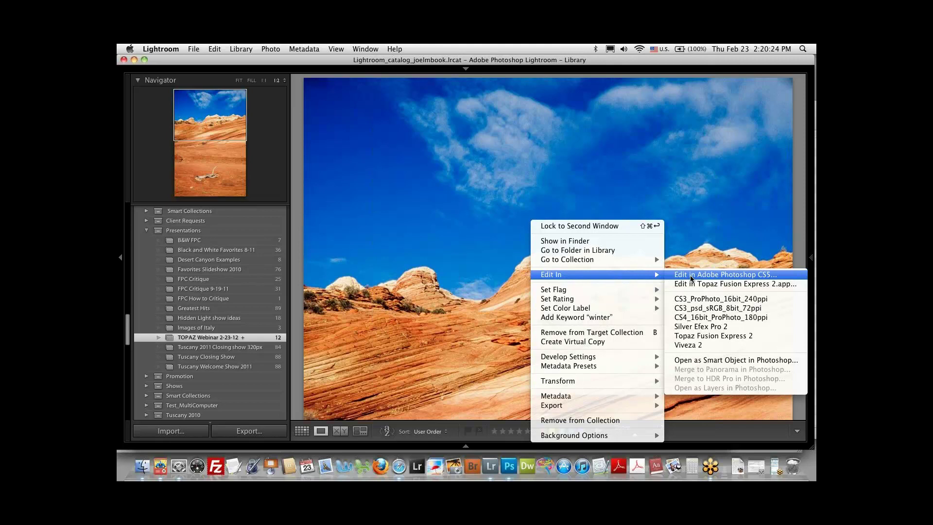
{"action": "left_click", "coordinate": [691, 276]}
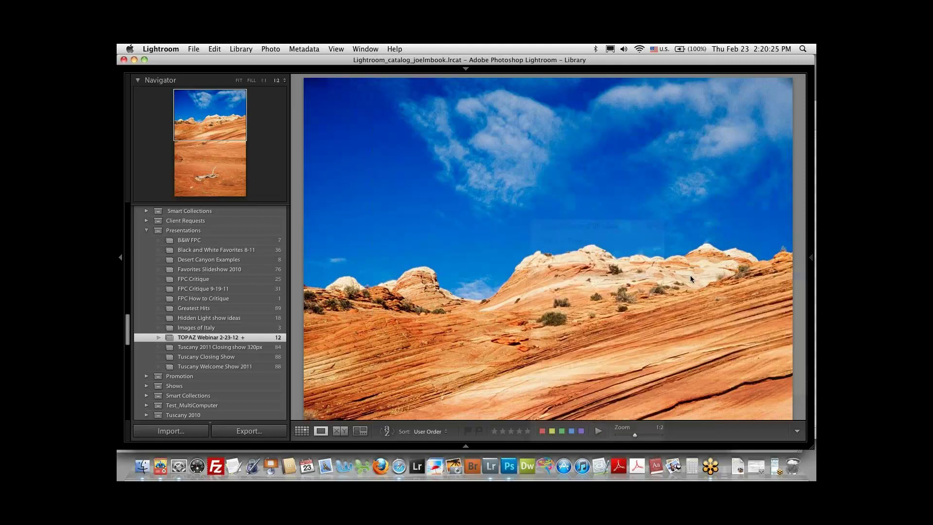
{"action": "left_click", "coordinate": [539, 250]}
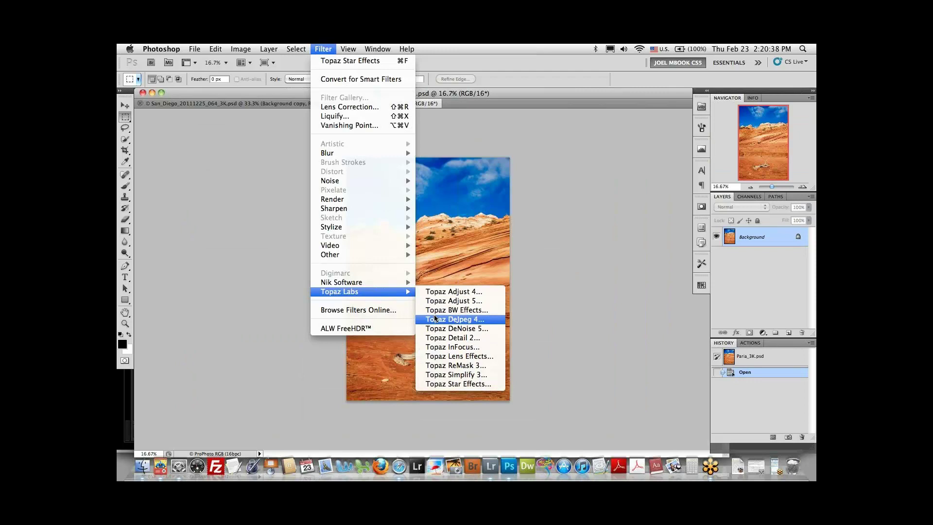
{"action": "left_click", "coordinate": [444, 365]}
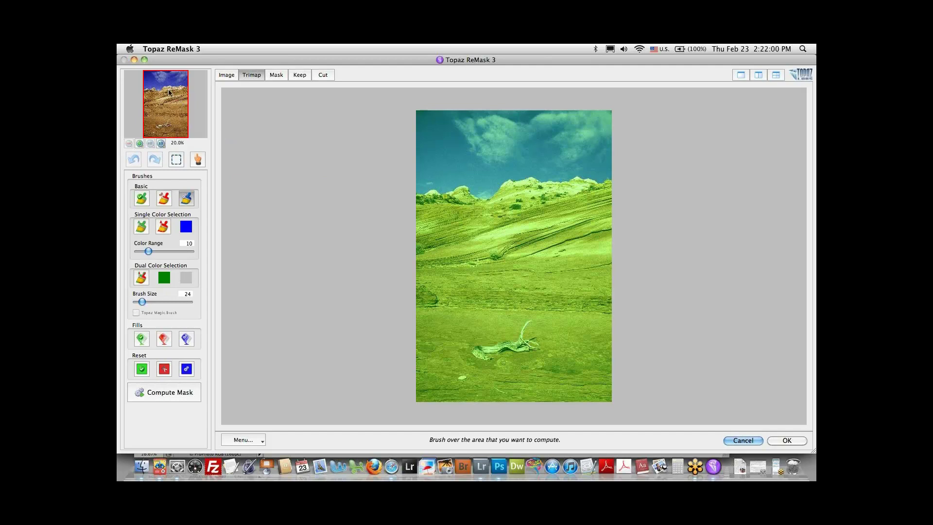
- Magnify the trimap to 100% at the western start of the rock ridge and set the compute brush size to 20
{"action": "left_click", "coordinate": [161, 144]}
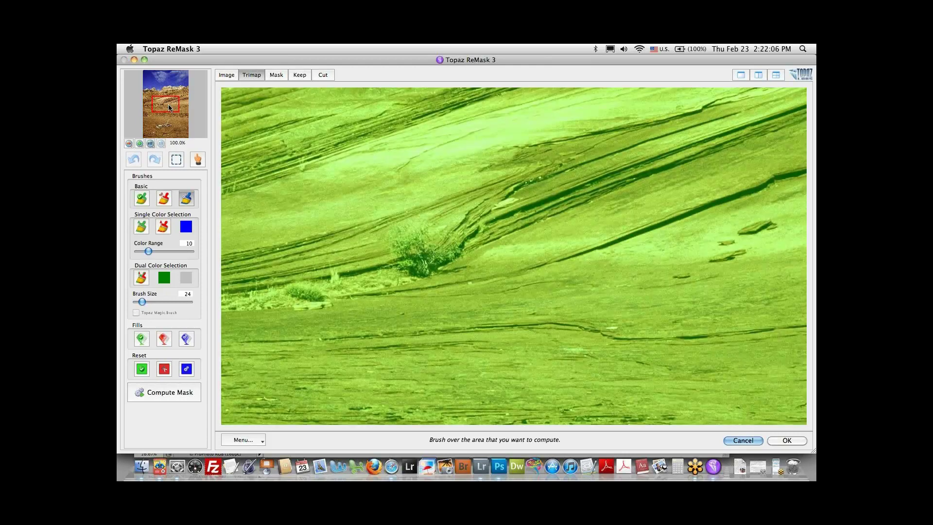
{"action": "left_click_drag", "start_coordinate": [169, 108], "coordinate": [163, 91]}
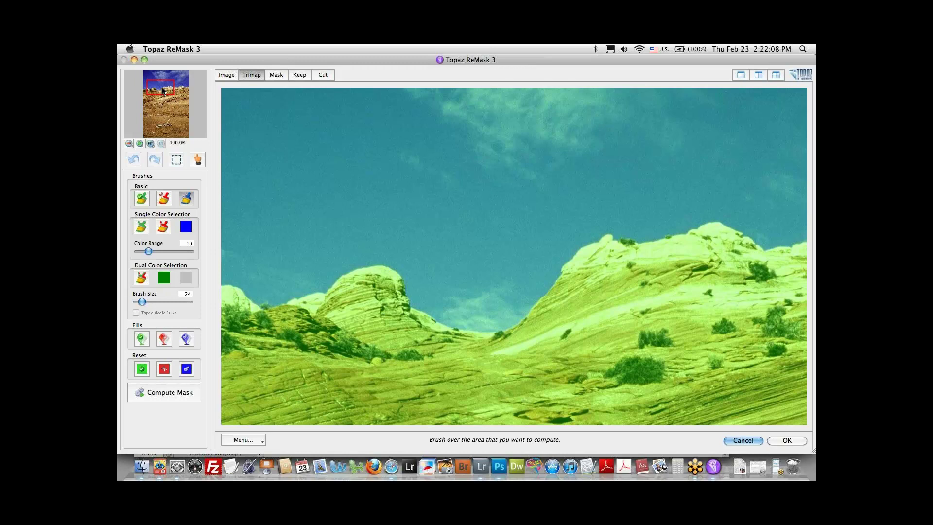
{"action": "left_click_drag", "start_coordinate": [163, 91], "coordinate": [160, 91]}
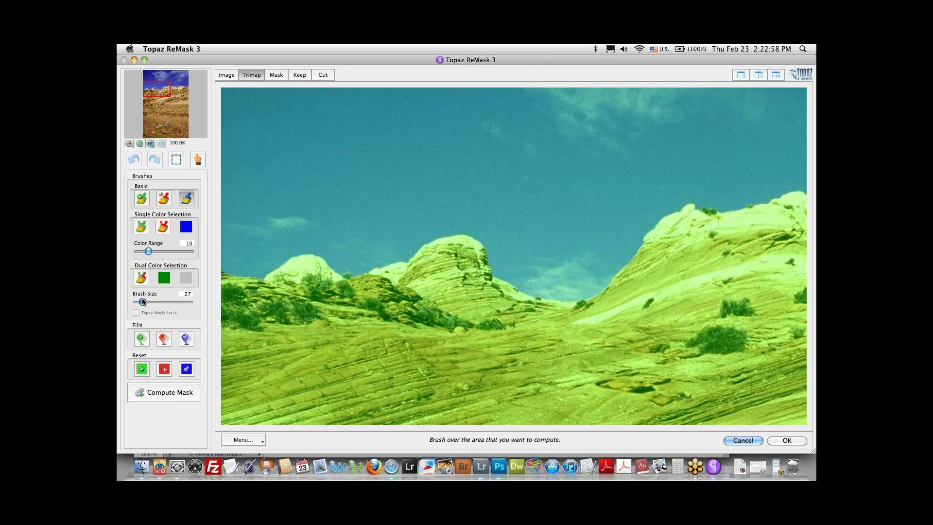
{"action": "left_click_drag", "start_coordinate": [150, 299], "coordinate": [142, 302]}
{"action": "key", "text": "bracketright"}
{"action": "key", "text": "bracketright"}
{"action": "key", "text": "bracketright"}
{"action": "key", "text": "bracketright"}
{"action": "key", "text": "bracketright"}
{"action": "key", "text": "bracketleft"}
{"action": "key", "text": "bracketleft"}
{"action": "key", "text": "bracketleft"}
{"action": "key", "text": "bracketleft"}
{"action": "key", "text": "bracketleft"}
- Trace the boundary between rocks and sky with the compute brush, from the photo's left edge up to the large white summit
{"action": "mouse_move", "coordinate": [224, 270]}
{"action": "left_mouse_down"}
{"action": "mouse_move", "coordinate": [268, 279]}
{"action": "mouse_move", "coordinate": [315, 254]}
{"action": "left_mouse_up"}
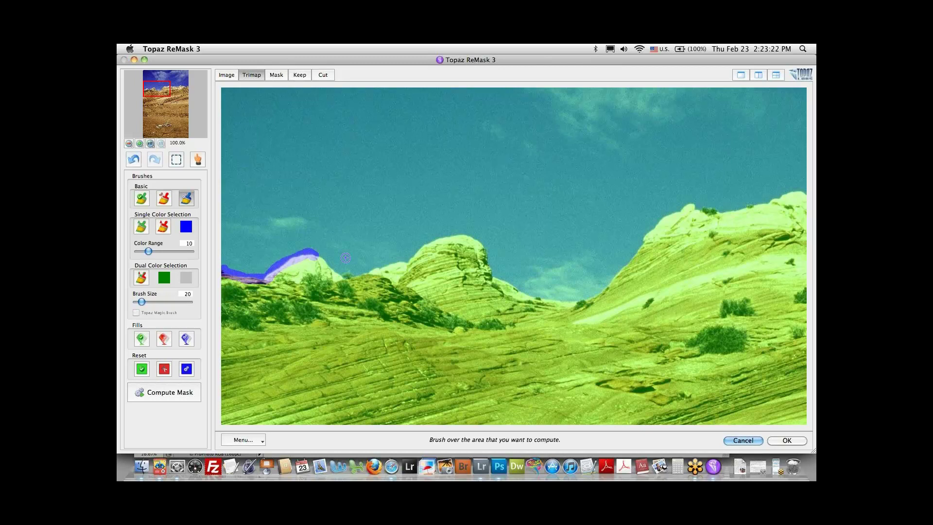
{"action": "mouse_move", "coordinate": [315, 256]}
{"action": "left_mouse_down"}
{"action": "mouse_move", "coordinate": [356, 275]}
{"action": "mouse_move", "coordinate": [466, 234]}
{"action": "mouse_move", "coordinate": [507, 288]}
{"action": "mouse_move", "coordinate": [503, 280]}
{"action": "mouse_move", "coordinate": [534, 298]}
{"action": "mouse_move", "coordinate": [605, 292]}
{"action": "left_mouse_up"}
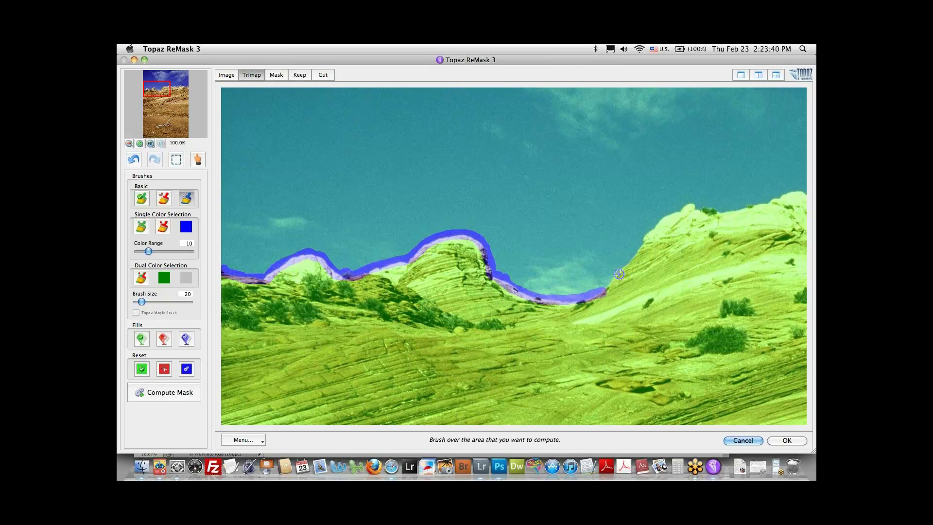
{"action": "left_click", "coordinate": [628, 266]}
{"action": "key", "text": "super+z"}
{"action": "left_click_drag", "start_coordinate": [645, 240], "coordinate": [627, 266]}
{"action": "key", "text": "super+z"}
{"action": "mouse_move", "coordinate": [606, 290]}
{"action": "left_mouse_down"}
{"action": "mouse_move", "coordinate": [648, 233]}
{"action": "mouse_move", "coordinate": [690, 204]}
{"action": "mouse_move", "coordinate": [708, 210]}
{"action": "mouse_move", "coordinate": [800, 189]}
{"action": "left_mouse_up"}
- Continue the compute line along the rest of the ridge to the photo's right edge, covering the small bush on the skyline
{"action": "key", "text": "space"}
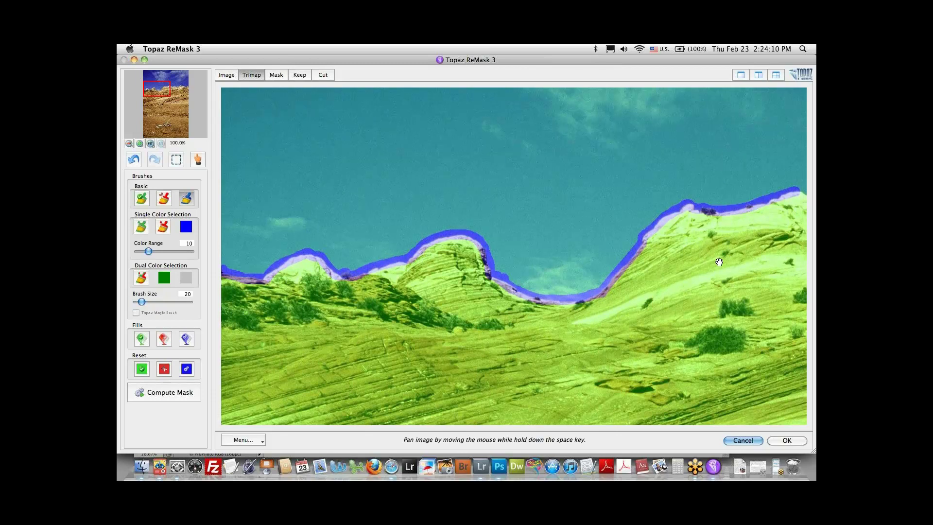
{"action": "left_click_drag", "start_coordinate": [719, 262], "coordinate": [564, 279]}
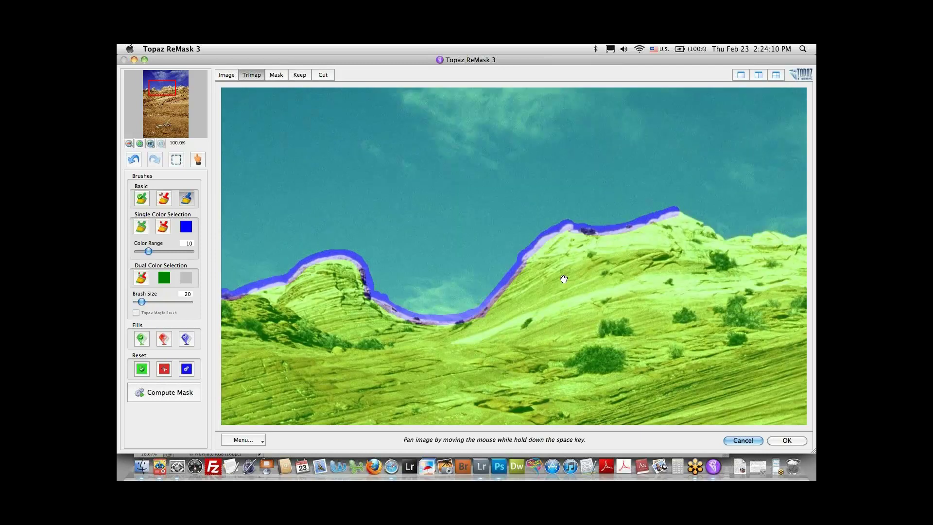
{"action": "left_click_drag", "start_coordinate": [563, 279], "coordinate": [292, 279]}
{"action": "mouse_move", "coordinate": [406, 208]}
{"action": "left_mouse_down"}
{"action": "mouse_move", "coordinate": [547, 230]}
{"action": "mouse_move", "coordinate": [590, 228]}
{"action": "mouse_move", "coordinate": [634, 203]}
{"action": "mouse_move", "coordinate": [744, 240]}
{"action": "mouse_move", "coordinate": [766, 235]}
{"action": "mouse_move", "coordinate": [786, 213]}
{"action": "left_mouse_up"}
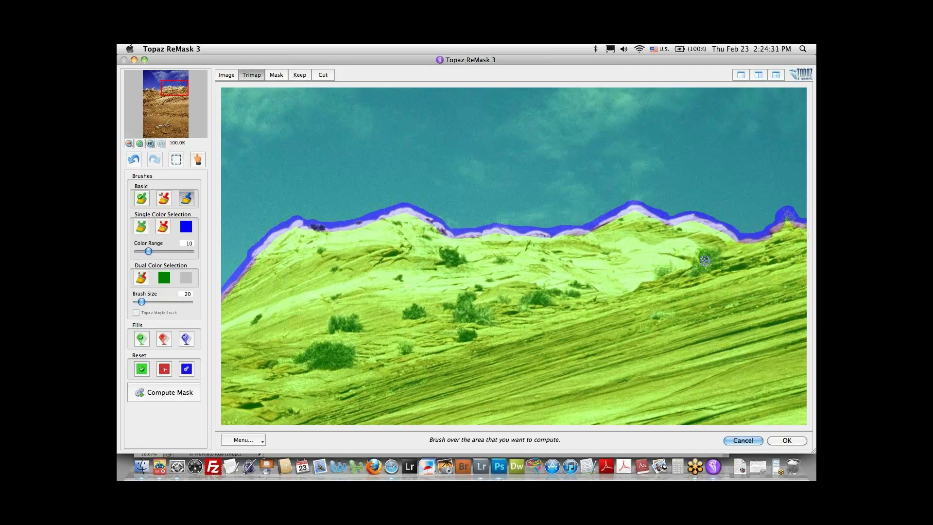
- Fill the rock area below the traced line as cut and compute the mask
{"action": "left_click", "coordinate": [150, 144]}
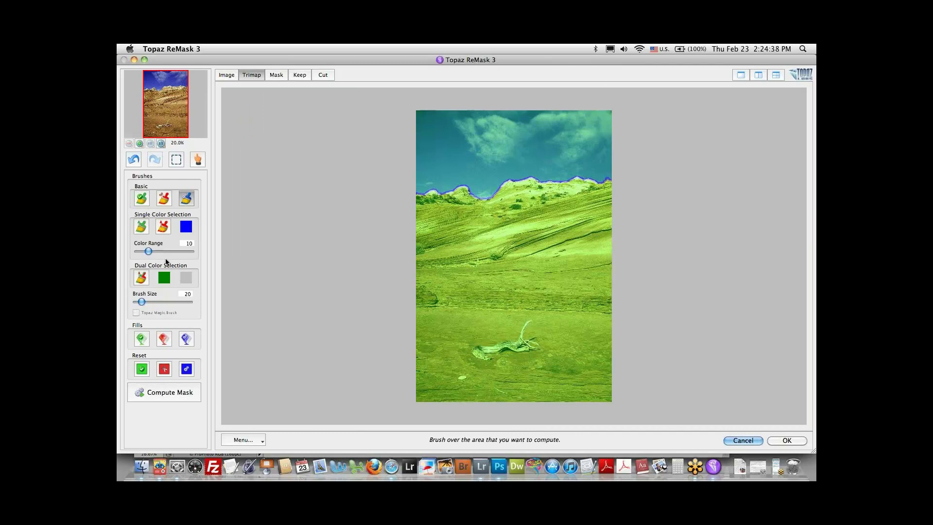
{"action": "left_click", "coordinate": [164, 340]}
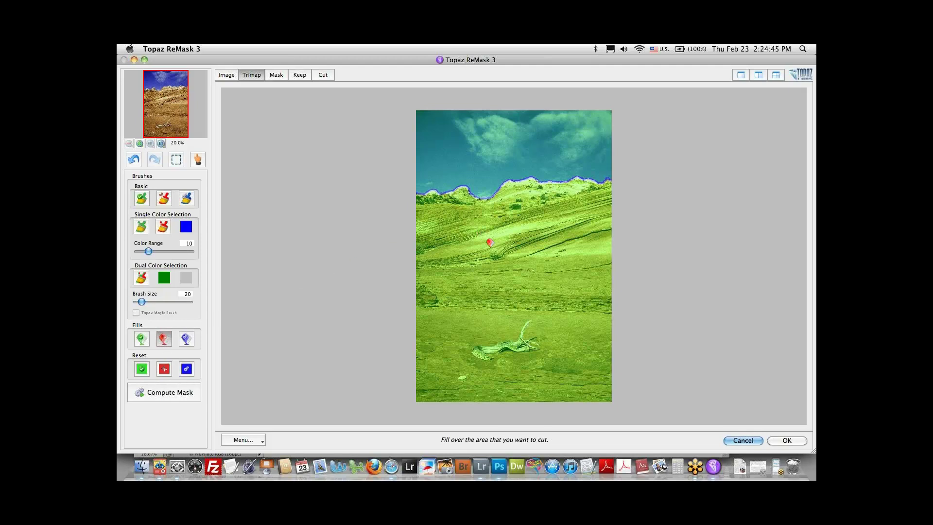
{"action": "left_click", "coordinate": [490, 242]}
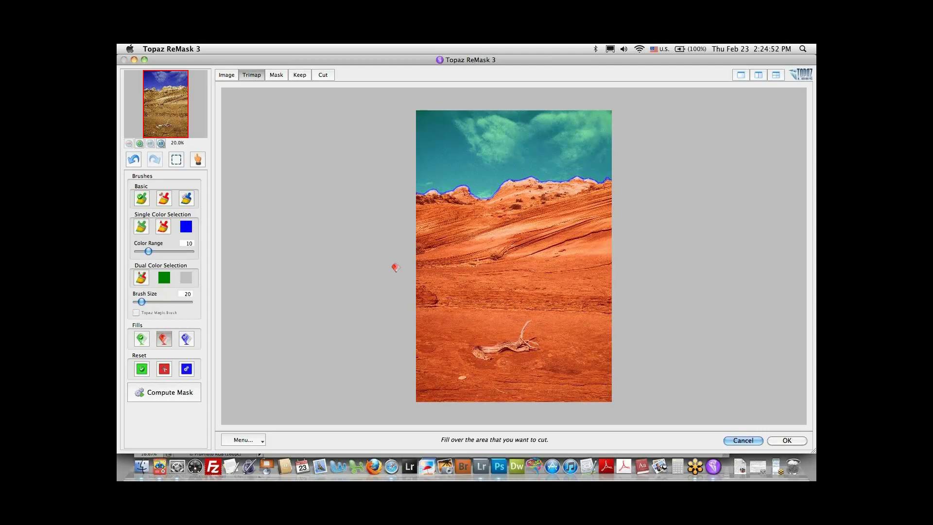
{"action": "left_click", "coordinate": [182, 395]}
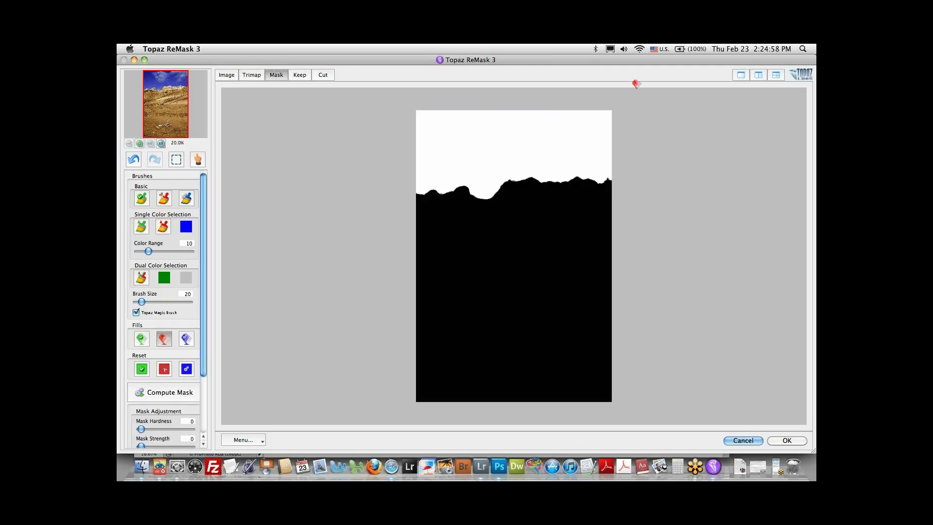
- Split the preview into two side-by-side views and compare the mask with the Keep, Trimap, original Image and Cut views
{"action": "left_click", "coordinate": [757, 74]}
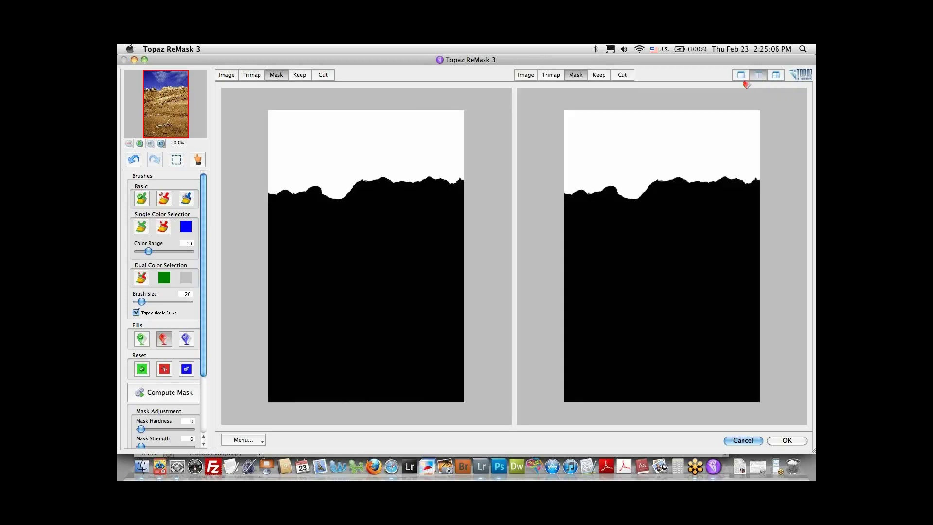
{"action": "left_click", "coordinate": [601, 77]}
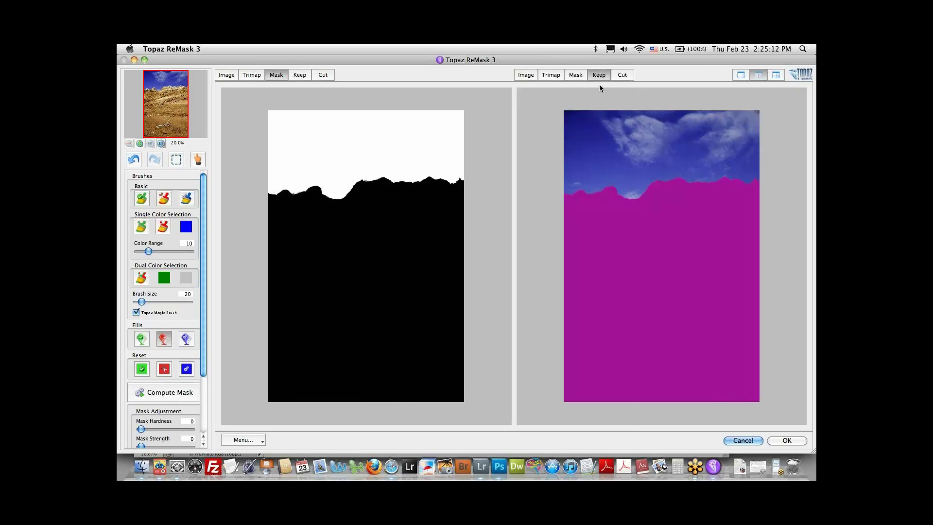
{"action": "left_click", "coordinate": [622, 76]}
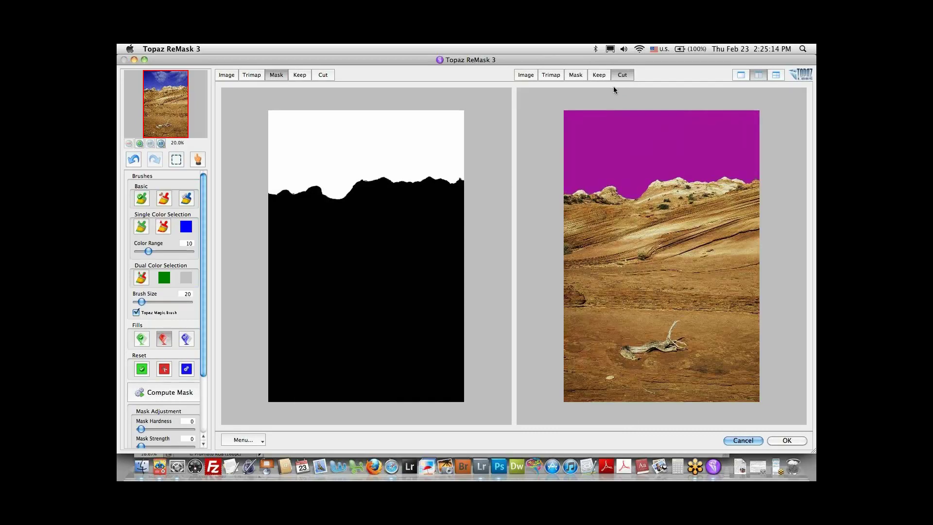
{"action": "left_click", "coordinate": [552, 75]}
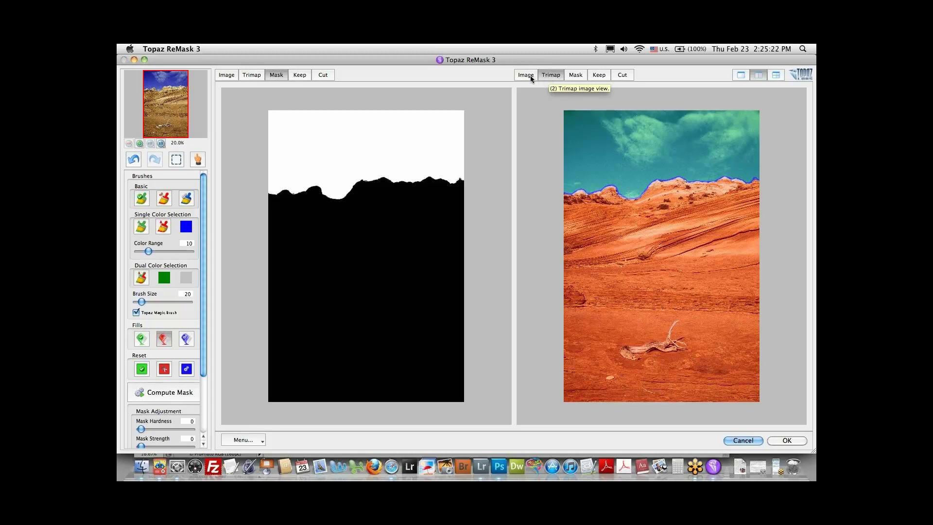
{"action": "left_click", "coordinate": [527, 75]}
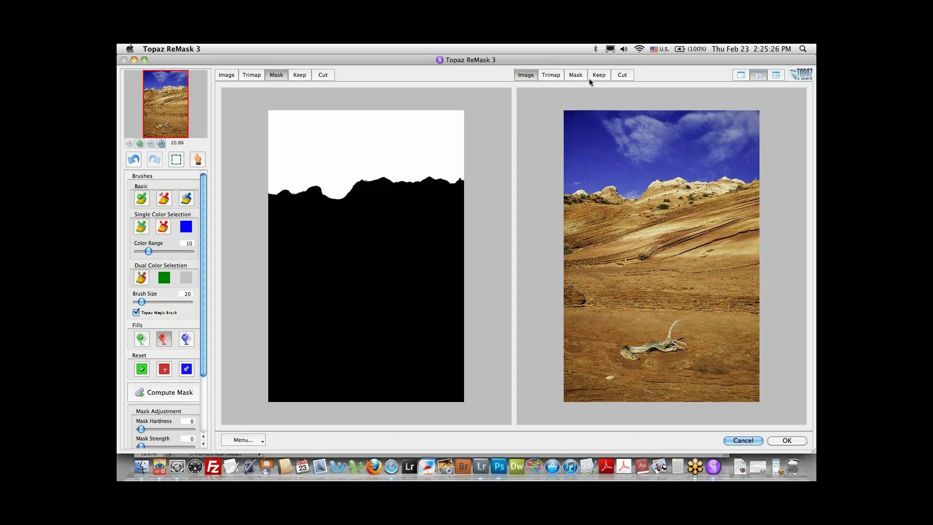
{"action": "left_click", "coordinate": [622, 76]}
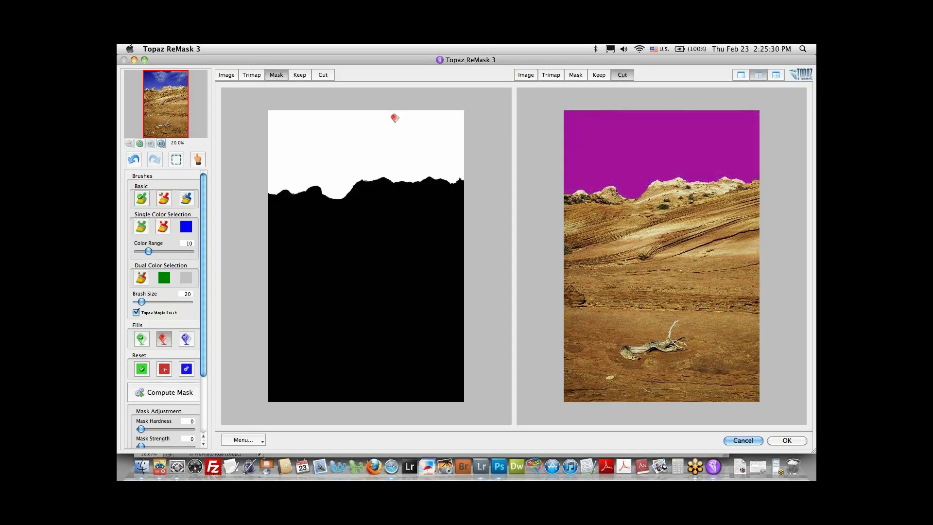
- Paint over the gray patch in the mask beside the large rock's shoulder with the basic cut brush at 100% magnification
{"action": "left_click", "coordinate": [161, 144]}
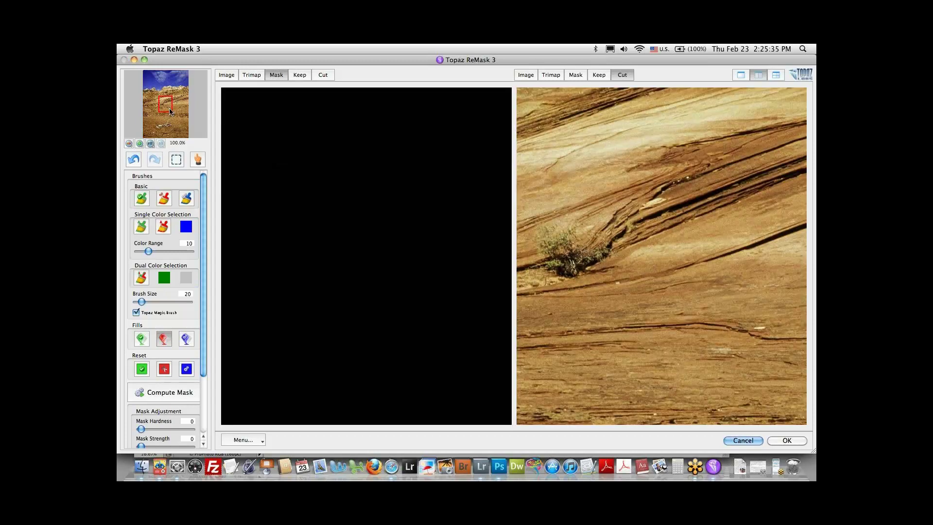
{"action": "left_click_drag", "start_coordinate": [173, 107], "coordinate": [154, 91]}
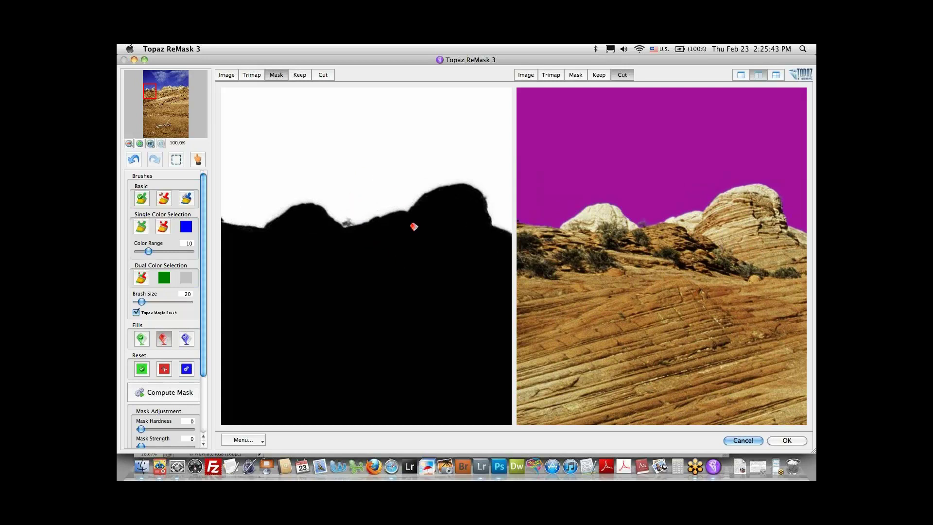
{"action": "key", "text": "space"}
{"action": "mouse_move", "coordinate": [419, 247]}
{"action": "left_mouse_down"}
{"action": "mouse_move", "coordinate": [290, 238]}
{"action": "mouse_move", "coordinate": [402, 264]}
{"action": "mouse_move", "coordinate": [393, 262]}
{"action": "mouse_move", "coordinate": [417, 250]}
{"action": "left_mouse_up"}
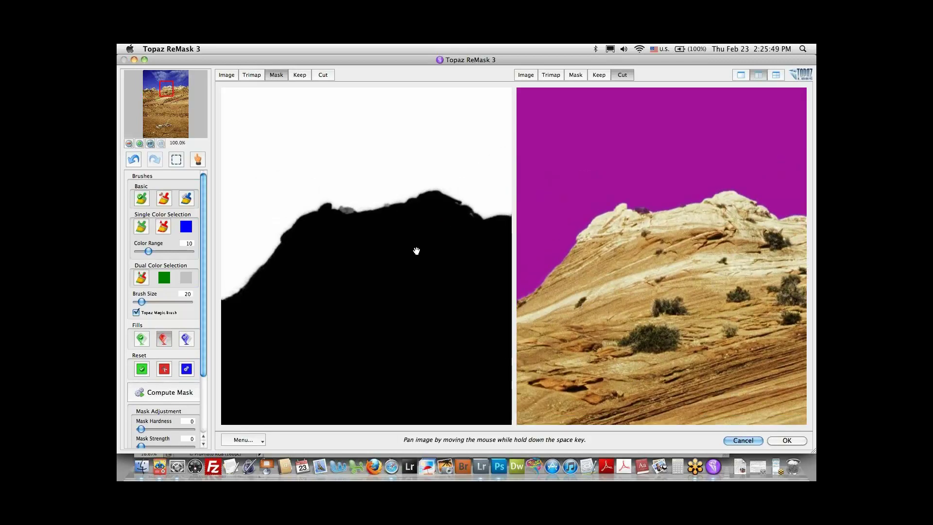
{"action": "left_click_drag", "start_coordinate": [417, 251], "coordinate": [416, 247]}
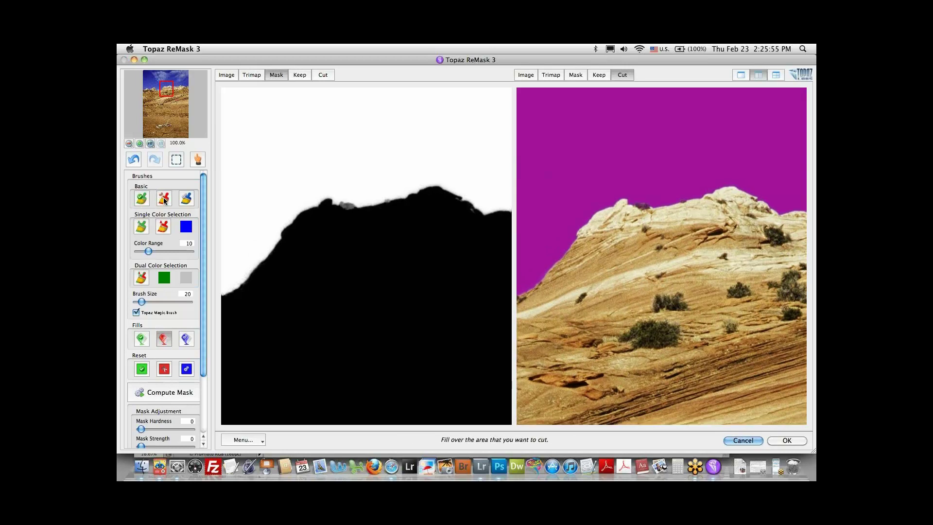
{"action": "left_click", "coordinate": [165, 198]}
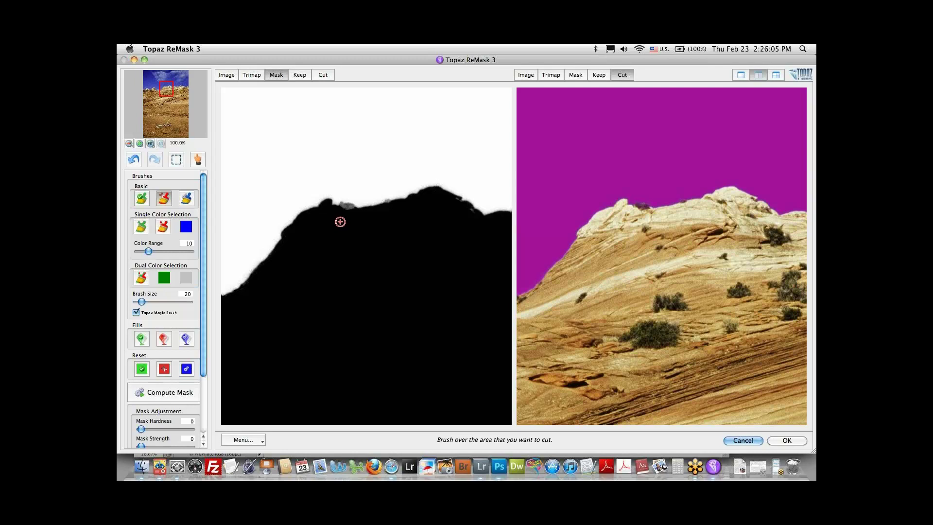
{"action": "key", "text": "b"}
{"action": "key", "text": "b"}
{"action": "key", "text": "b"}
{"action": "key", "text": "b"}
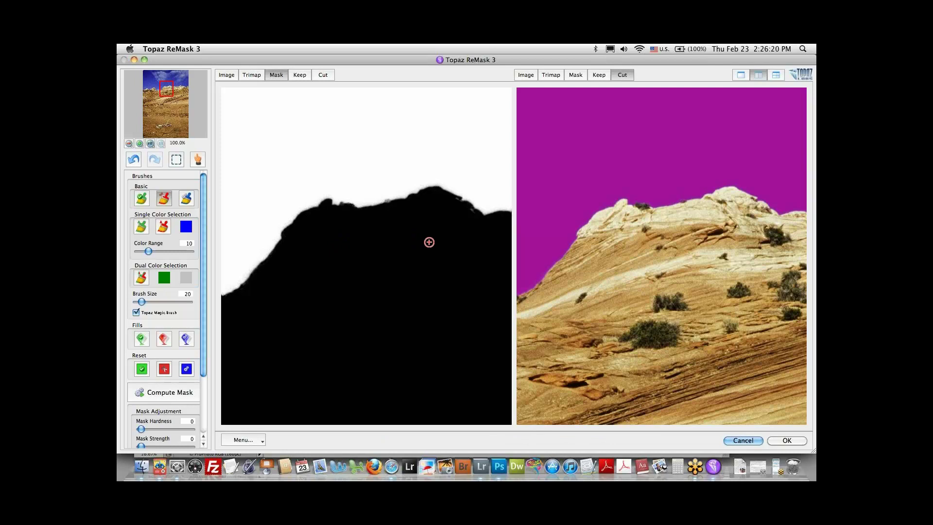
- Brush the small skyline bush near the photo's right edge as cut in the mask
{"action": "key", "text": "space"}
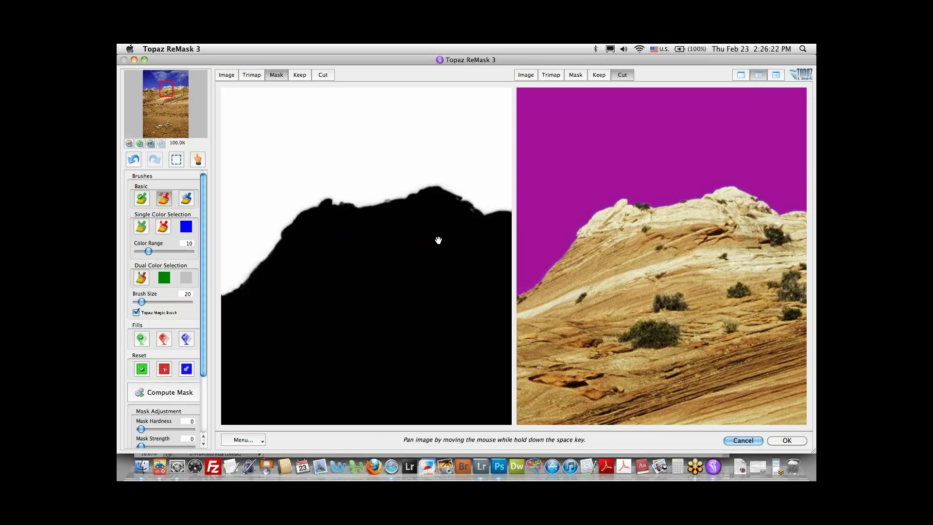
{"action": "mouse_move", "coordinate": [430, 242]}
{"action": "left_mouse_down"}
{"action": "mouse_move", "coordinate": [336, 251]}
{"action": "mouse_move", "coordinate": [248, 244]}
{"action": "left_mouse_up"}
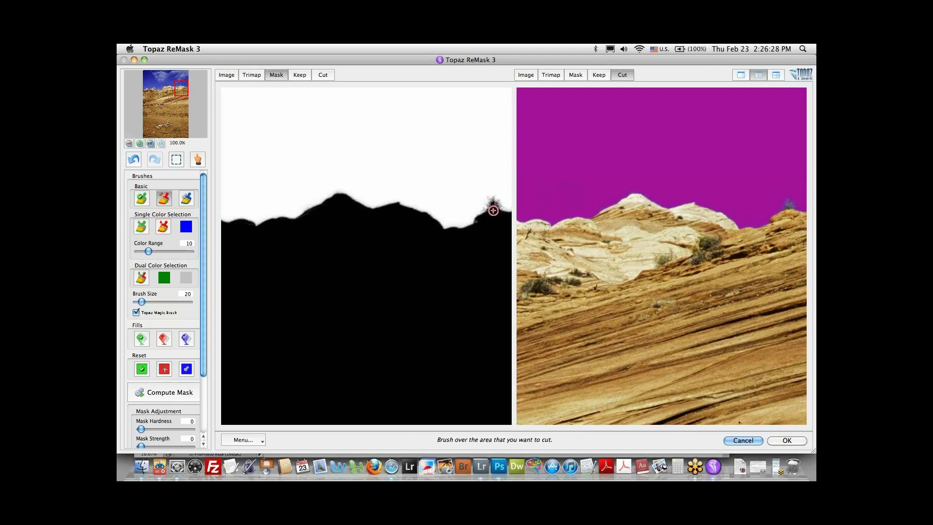
{"action": "left_click", "coordinate": [493, 210]}
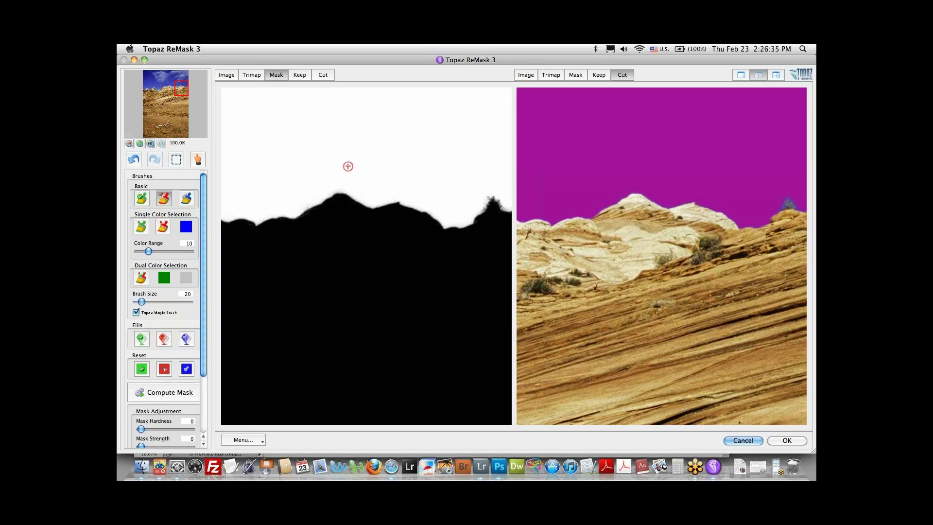
- Switch to the basic keep brush and compare the Keep and Cut views of the ridge around the skyline bush
{"action": "key", "text": "k"}
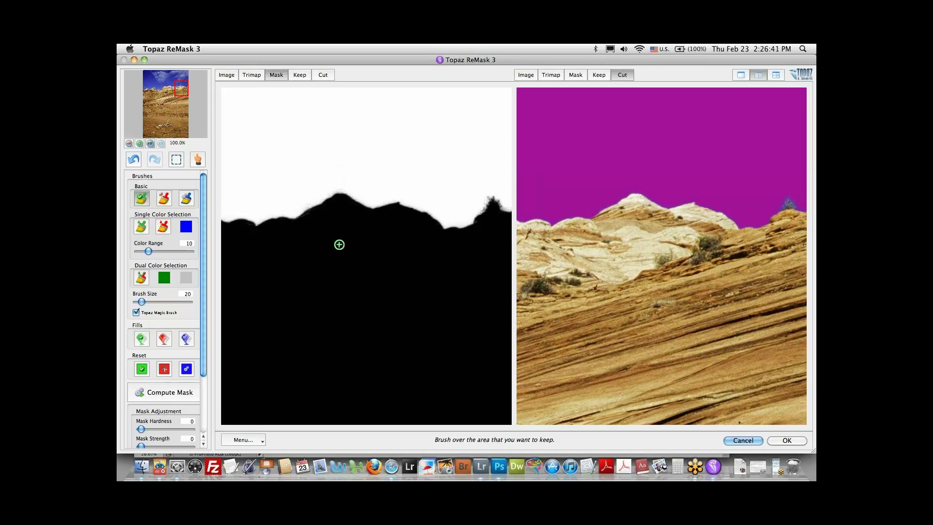
{"action": "key", "text": "space"}
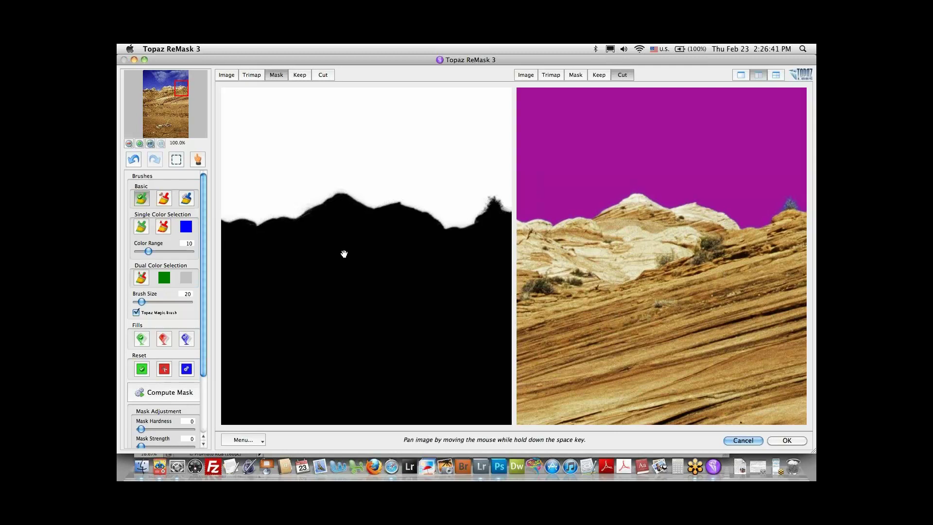
{"action": "mouse_move", "coordinate": [344, 254]}
{"action": "left_mouse_down"}
{"action": "mouse_move", "coordinate": [482, 250]}
{"action": "mouse_move", "coordinate": [406, 258]}
{"action": "mouse_move", "coordinate": [231, 249]}
{"action": "left_mouse_up"}
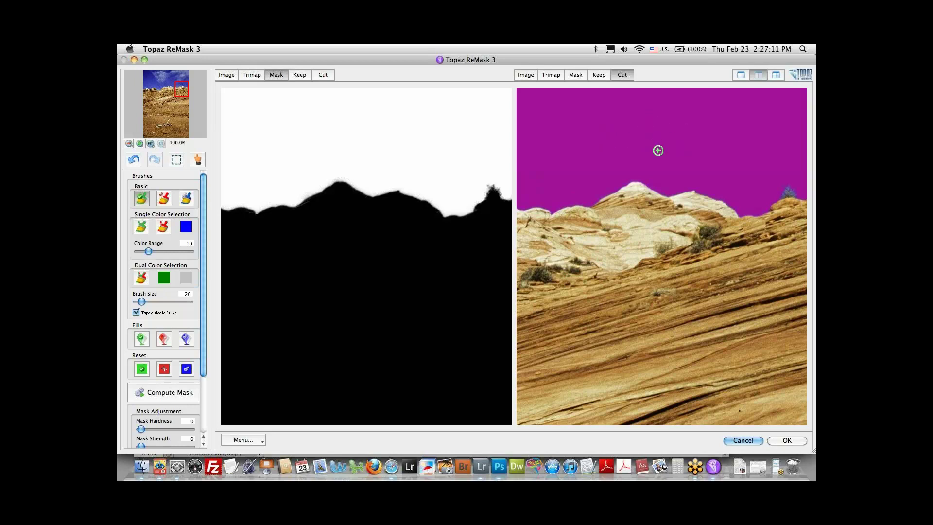
{"action": "left_click", "coordinate": [601, 79]}
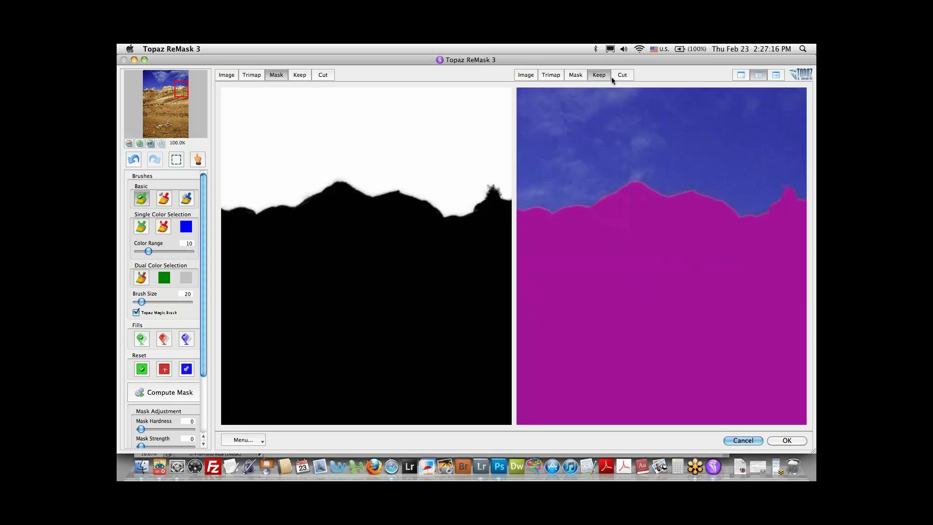
{"action": "left_click", "coordinate": [621, 77]}
- Sample the small bush in the dip between the two rock domes as the background color for the single-color cut brush
{"action": "left_click_drag", "start_coordinate": [182, 89], "coordinate": [146, 95]}
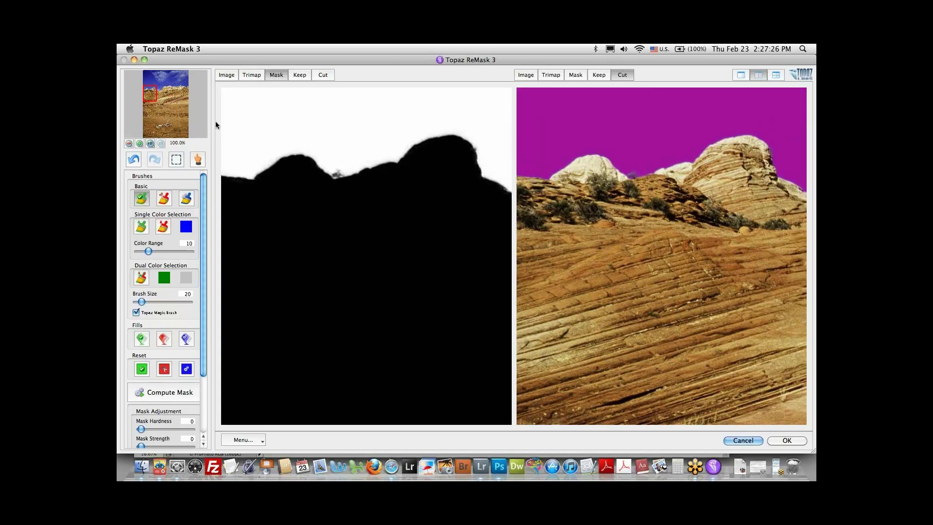
{"action": "left_click_drag", "start_coordinate": [149, 93], "coordinate": [148, 90]}
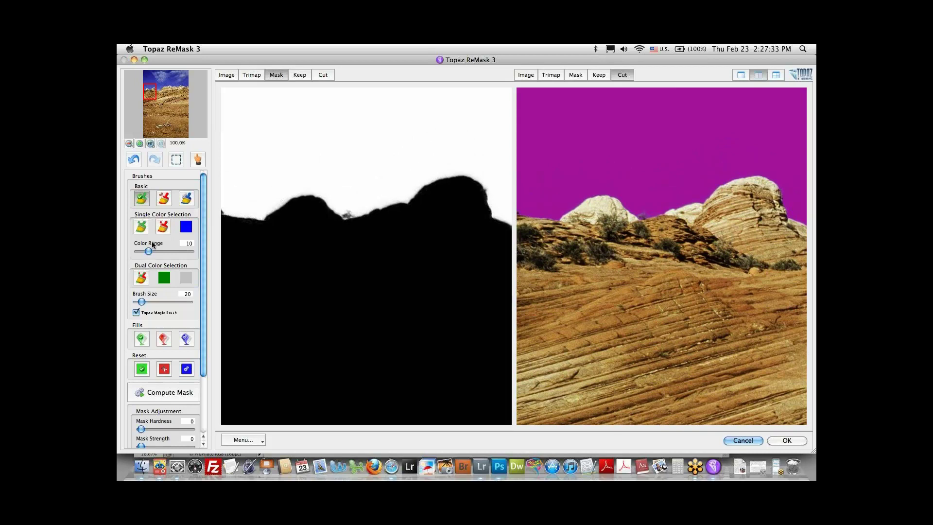
{"action": "left_click", "coordinate": [142, 228]}
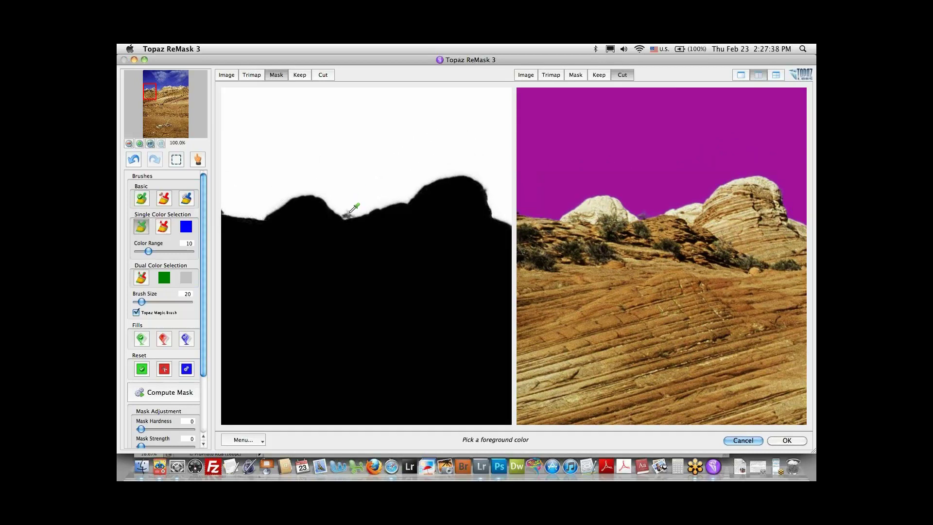
{"action": "left_click", "coordinate": [164, 232]}
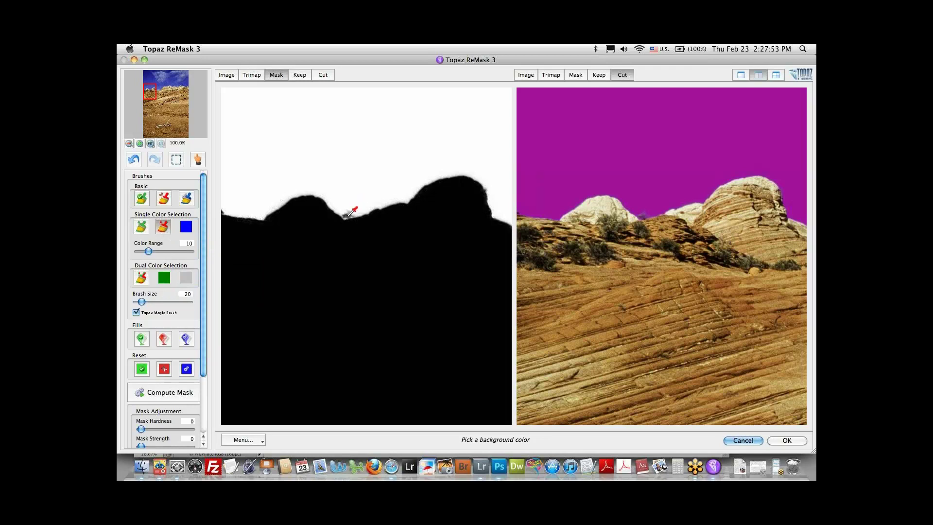
{"action": "left_click", "coordinate": [349, 216]}
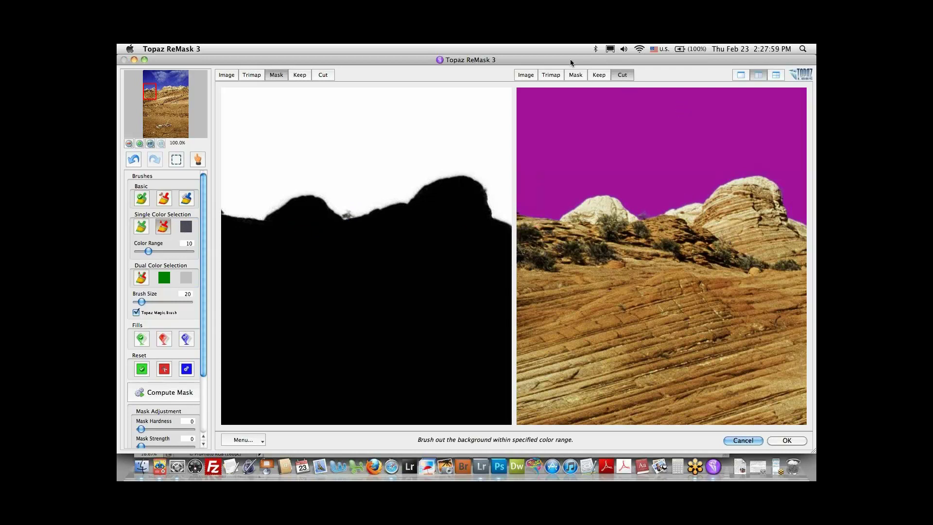
- Check the small bush in the Keep, Image and Cut views, brush it out within the sampled color range, and apply the mask
{"action": "left_click", "coordinate": [600, 75]}
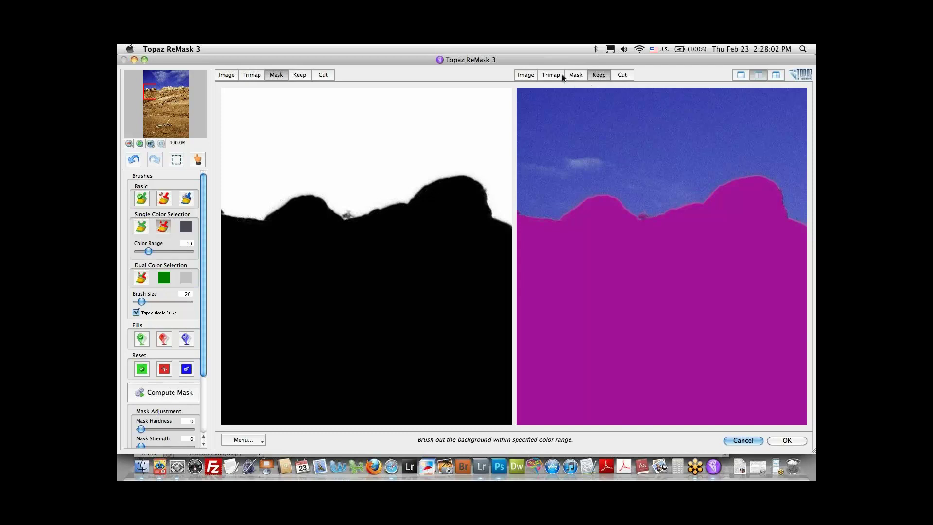
{"action": "left_click", "coordinate": [532, 76]}
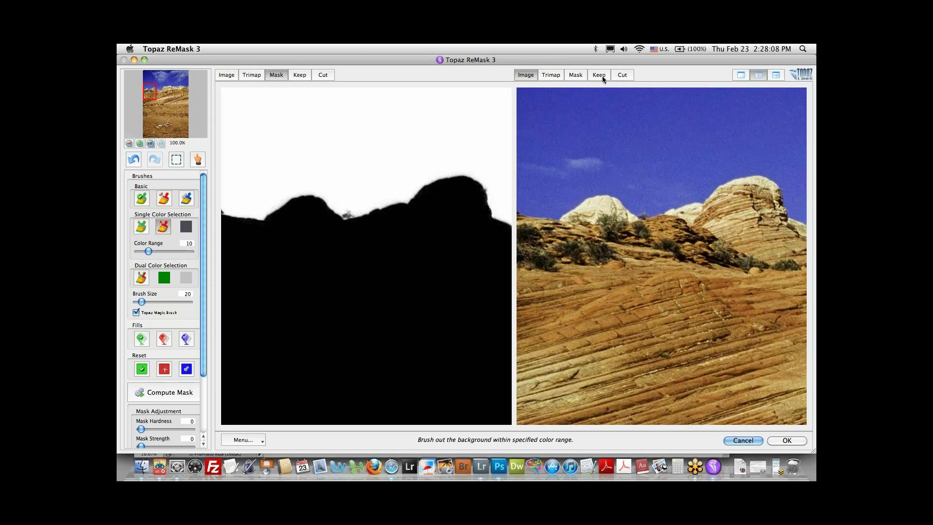
{"action": "left_click", "coordinate": [601, 75]}
{"action": "left_click", "coordinate": [620, 76]}
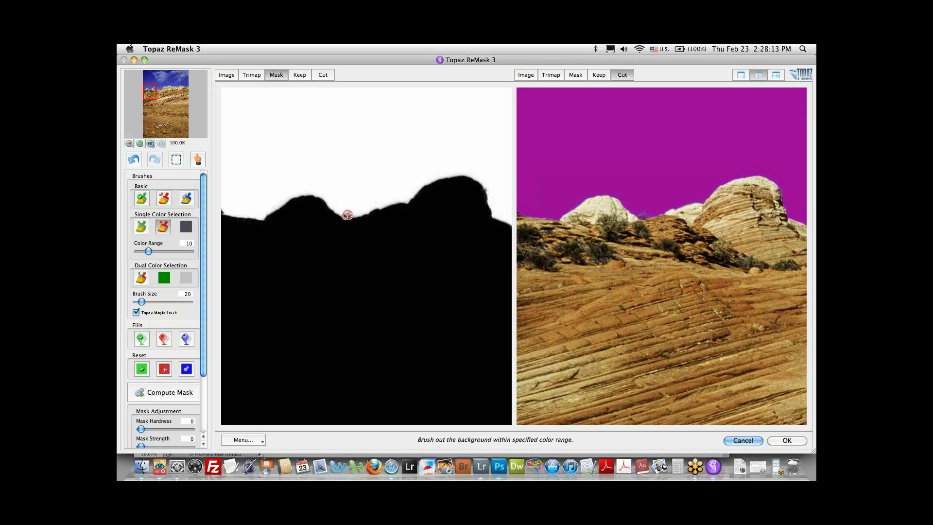
{"action": "key", "text": "alt"}
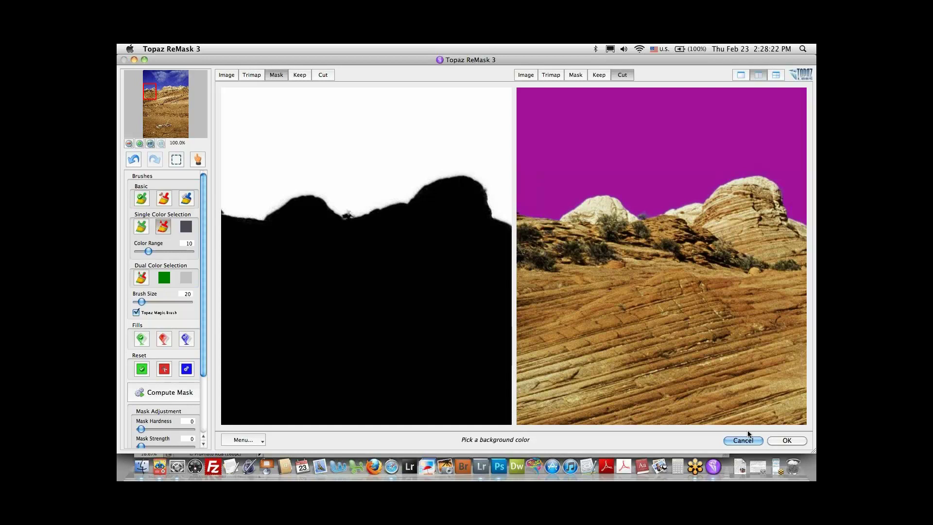
{"action": "left_click", "coordinate": [785, 441]}
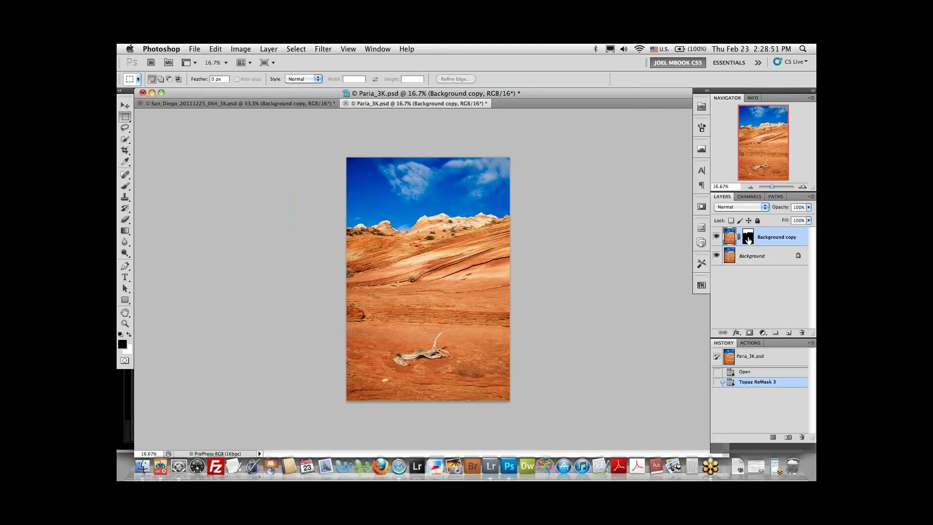
- Target the Background copy layer's image instead of its mask, and open it in Topaz Detail 2 with all adjustments reset
{"action": "left_click", "coordinate": [748, 238]}
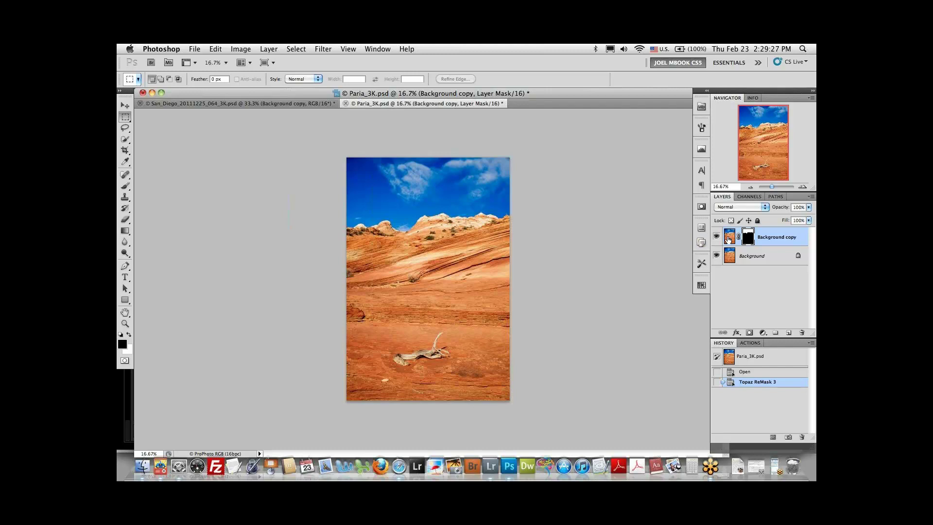
{"action": "left_click", "coordinate": [729, 239]}
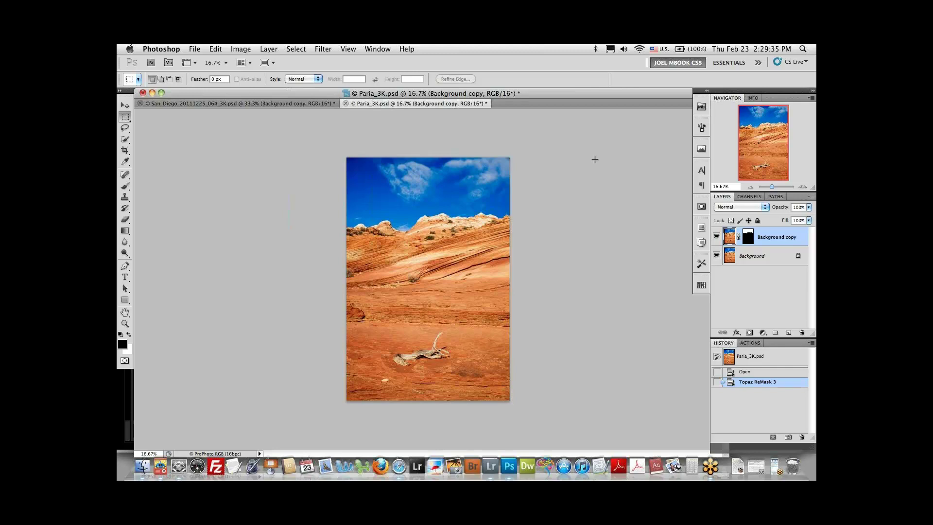
{"action": "left_click", "coordinate": [323, 49]}
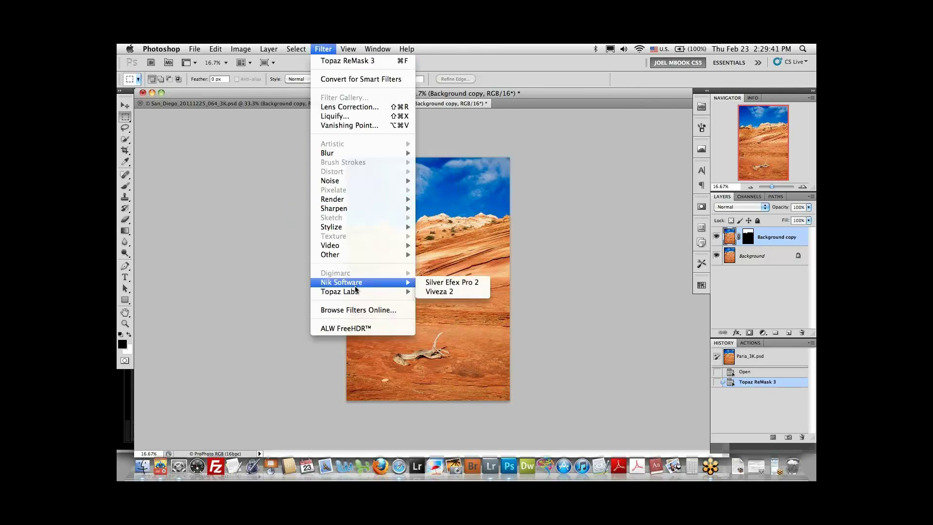
{"action": "mouse_move", "coordinate": [356, 292]}
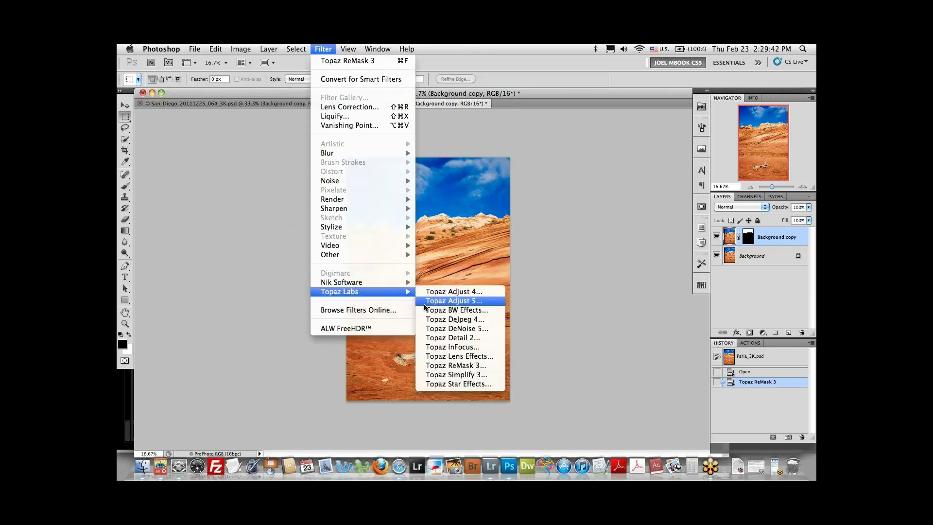
{"action": "left_click", "coordinate": [452, 338]}
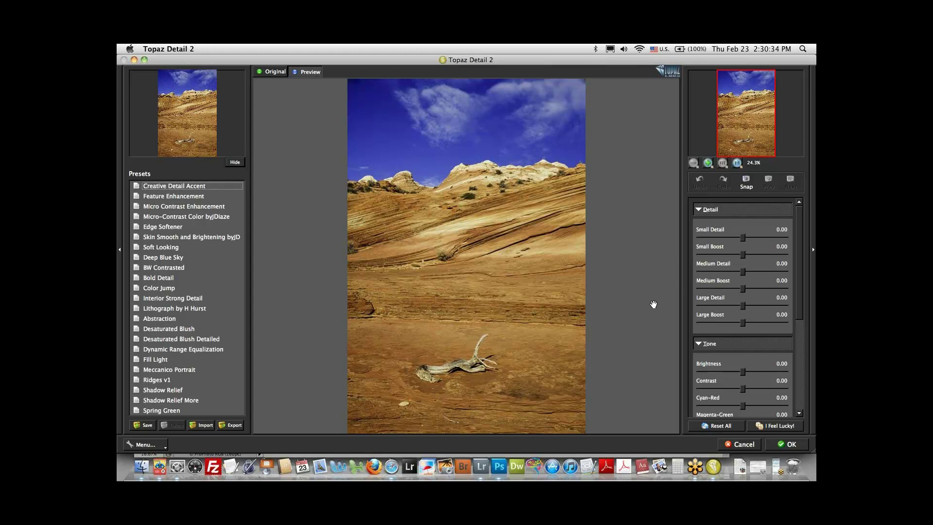
{"action": "left_click", "coordinate": [721, 426]}
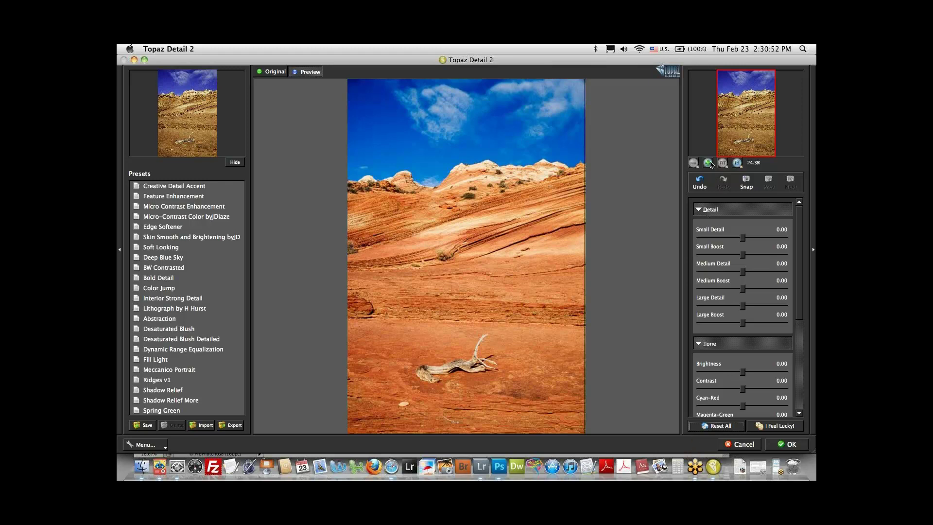
- Set Medium Detail to 0.23 and Medium Boost to 0.16 at 50% magnification, and compare the preview with the original
{"action": "left_click", "coordinate": [738, 163]}
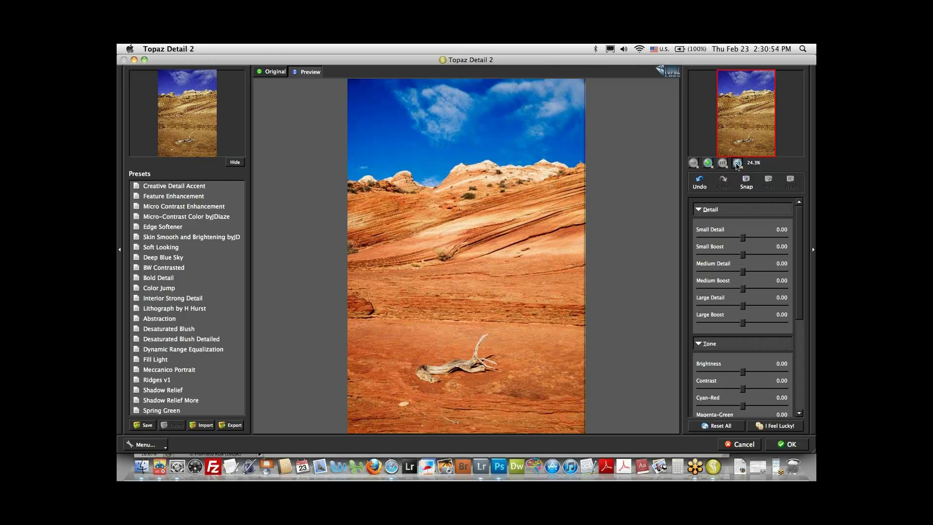
{"action": "left_click", "coordinate": [737, 164]}
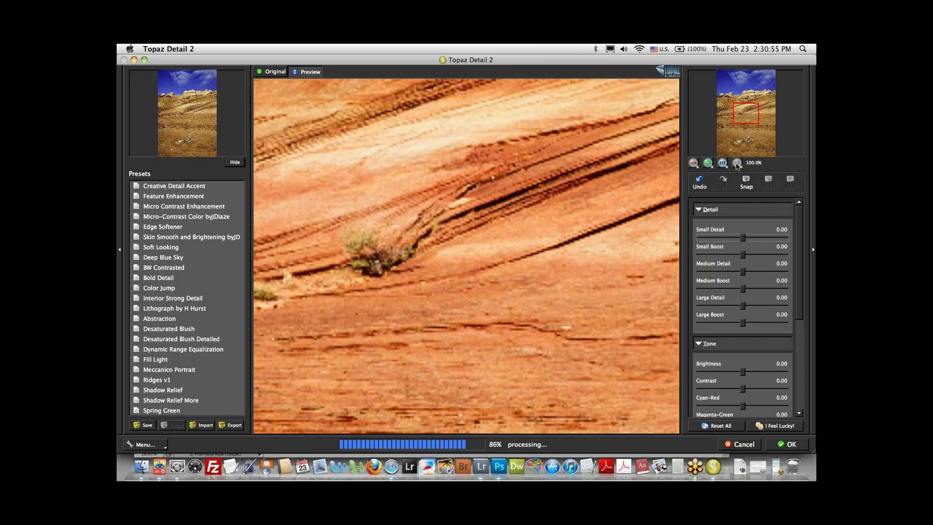
{"action": "left_click", "coordinate": [694, 163]}
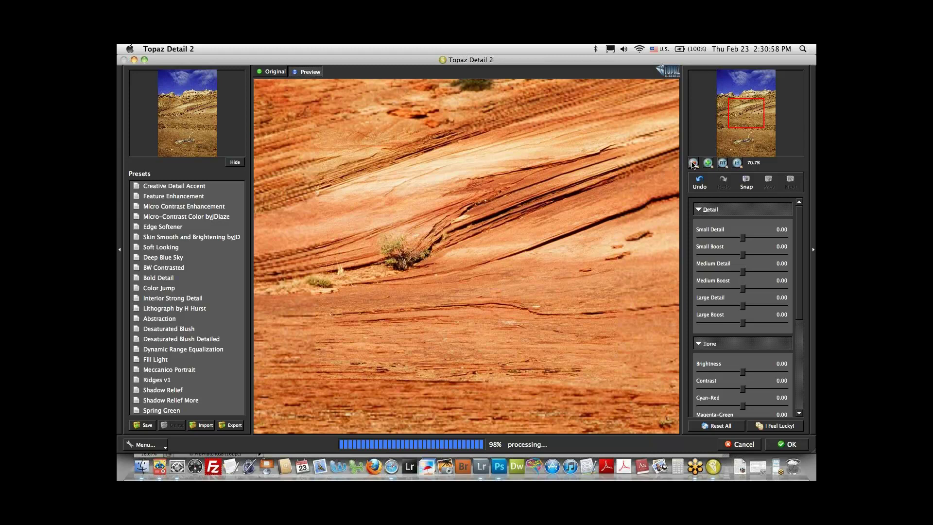
{"action": "left_click", "coordinate": [694, 163]}
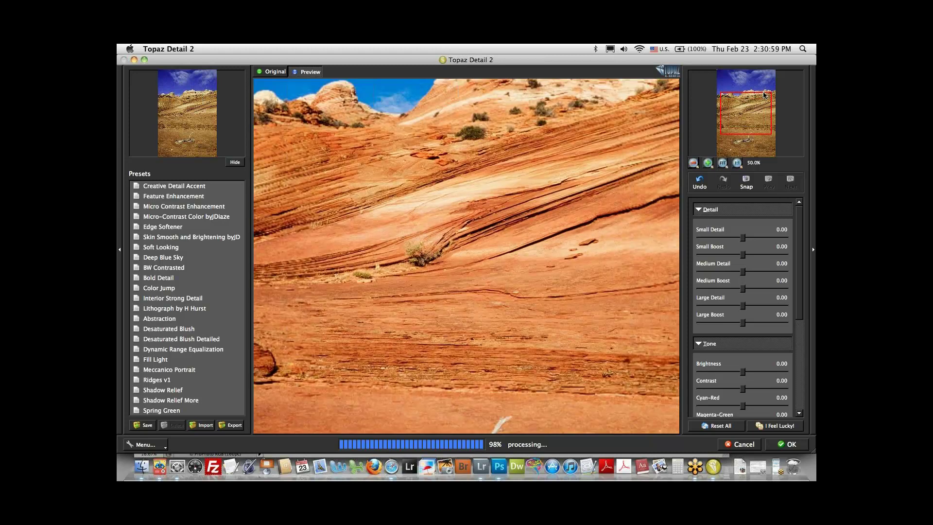
{"action": "left_click_drag", "start_coordinate": [765, 96], "coordinate": [772, 89]}
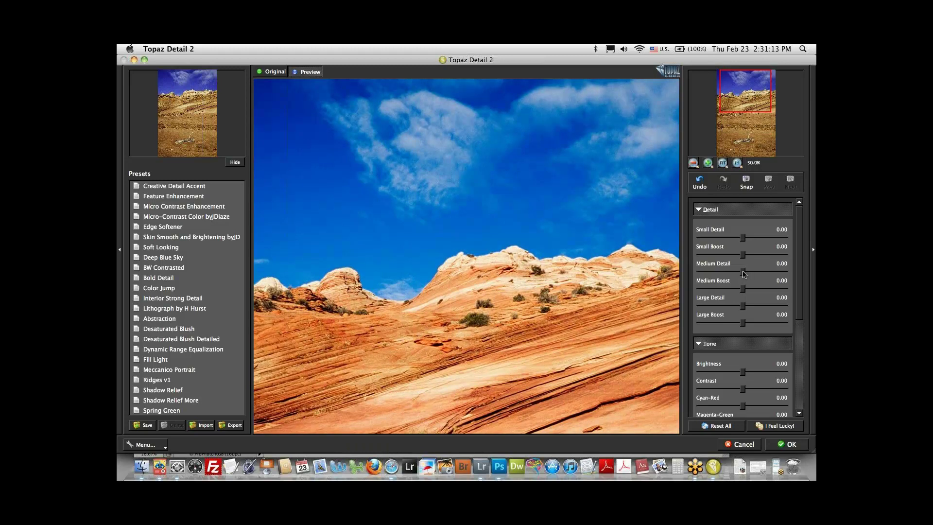
{"action": "left_click_drag", "start_coordinate": [744, 274], "coordinate": [754, 273]}
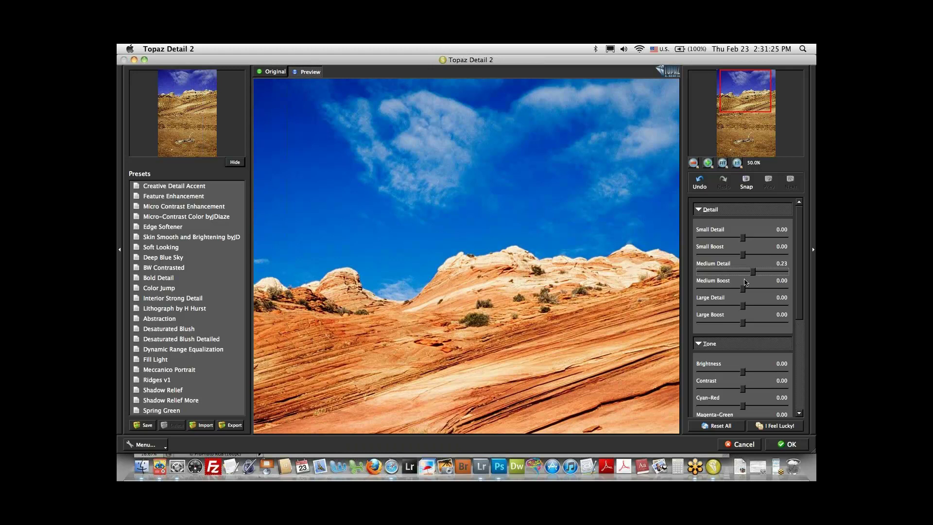
{"action": "left_click_drag", "start_coordinate": [743, 289], "coordinate": [750, 288]}
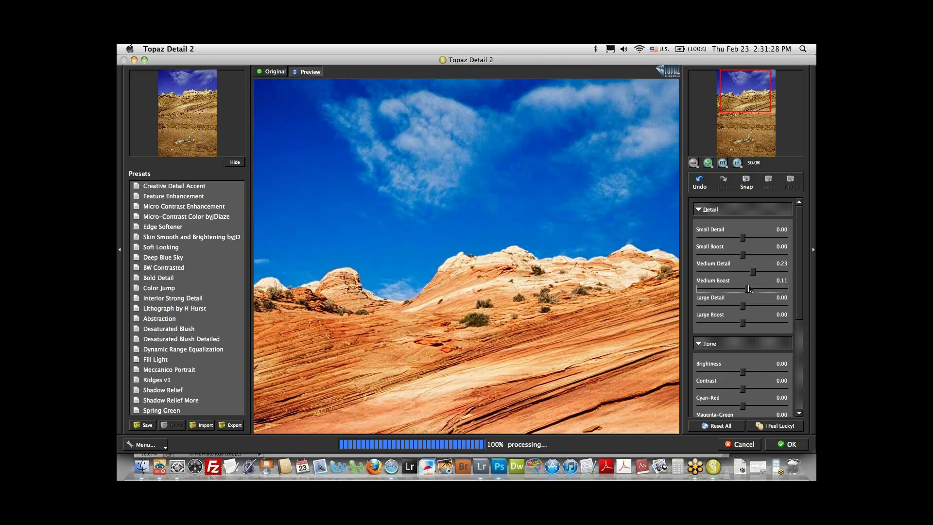
{"action": "left_click_drag", "start_coordinate": [750, 288], "coordinate": [751, 289]}
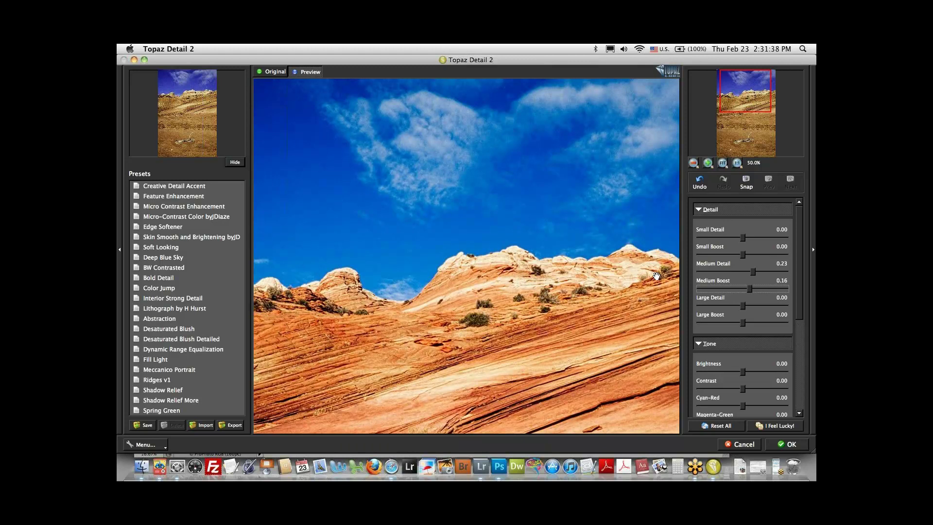
{"action": "left_click", "coordinate": [656, 276]}
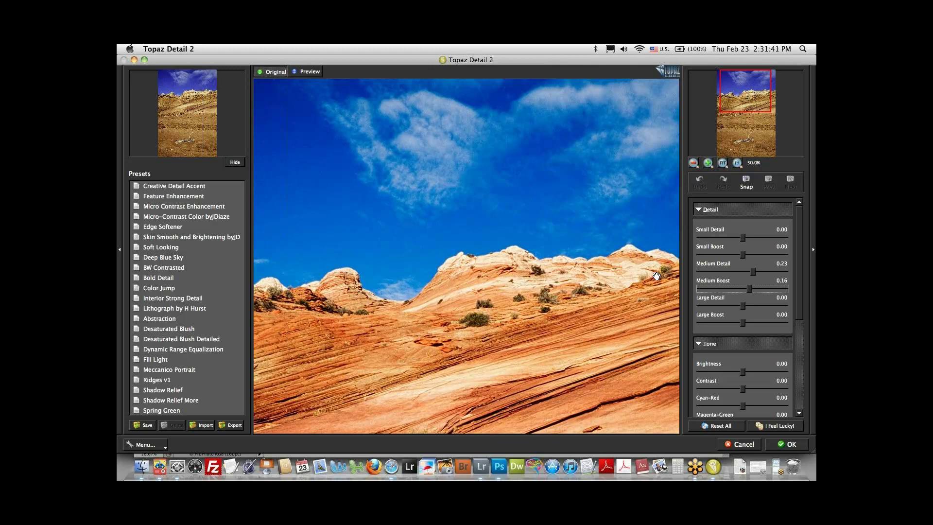
{"action": "left_click", "coordinate": [656, 276]}
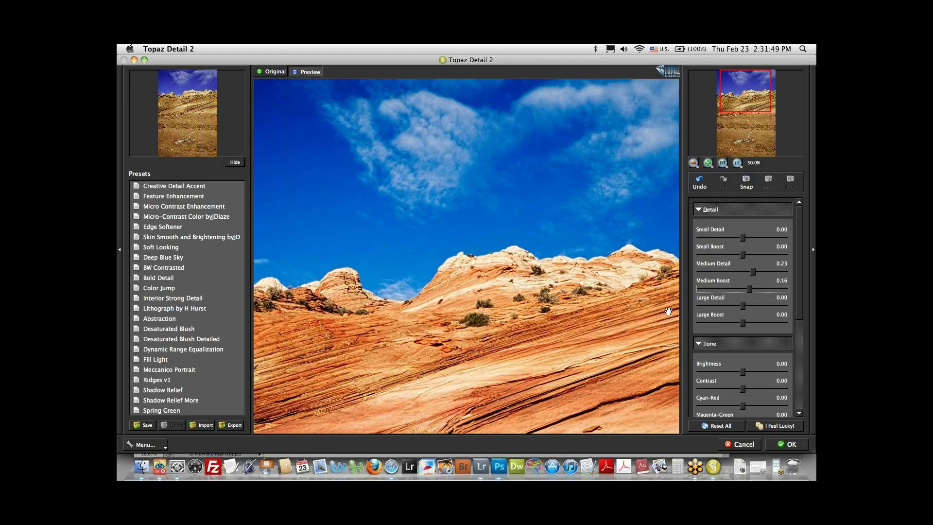
- Set Large Detail to 0.20 and Large Boost to 0.14 to strengthen the cloud detail
{"action": "left_click_drag", "start_coordinate": [746, 306], "coordinate": [754, 307]}
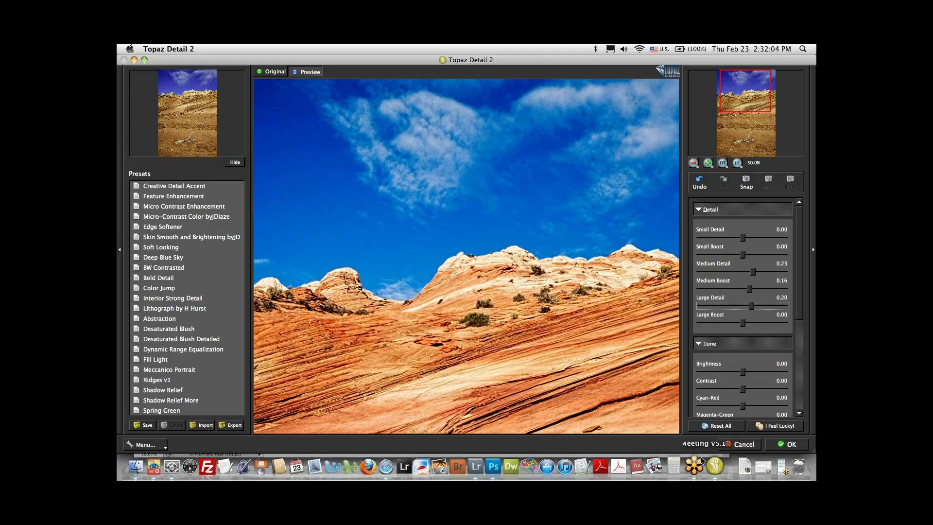
{"action": "left_click", "coordinate": [700, 461]}
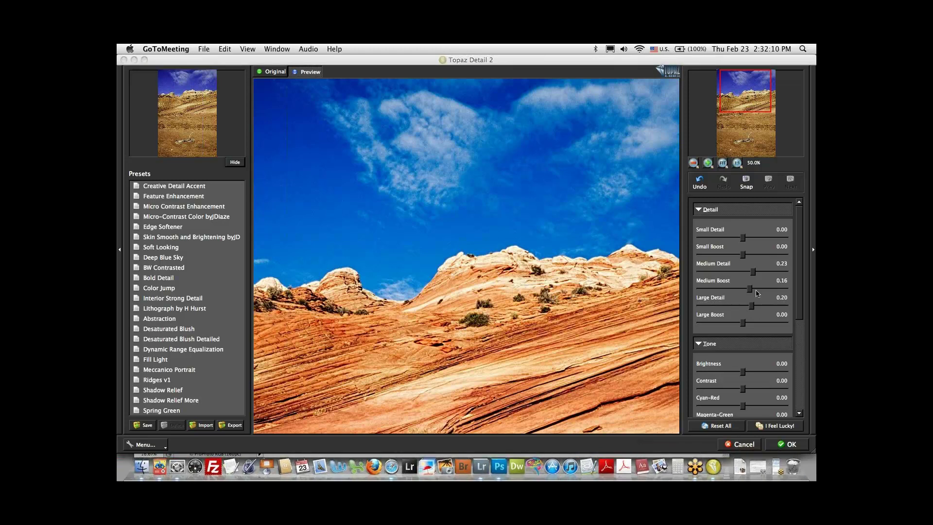
{"action": "left_click_drag", "start_coordinate": [744, 324], "coordinate": [749, 324]}
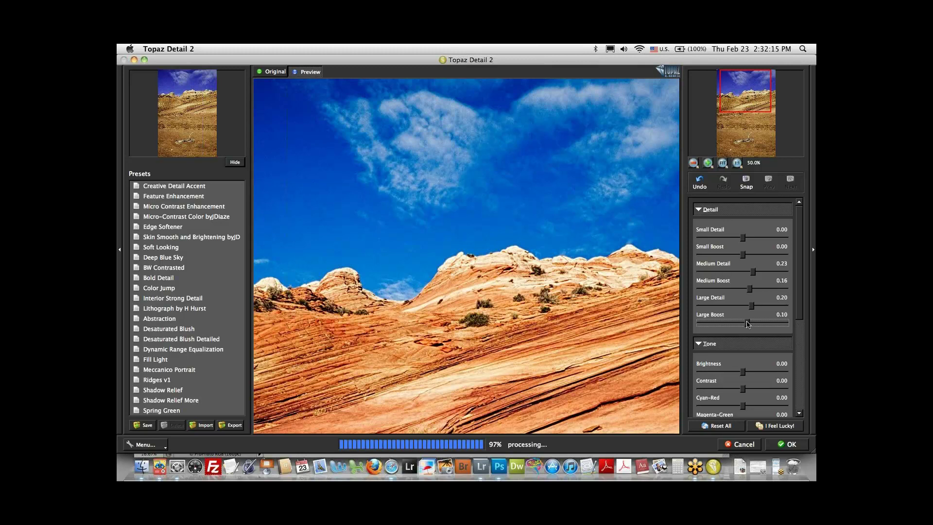
{"action": "left_click_drag", "start_coordinate": [747, 325], "coordinate": [751, 323]}
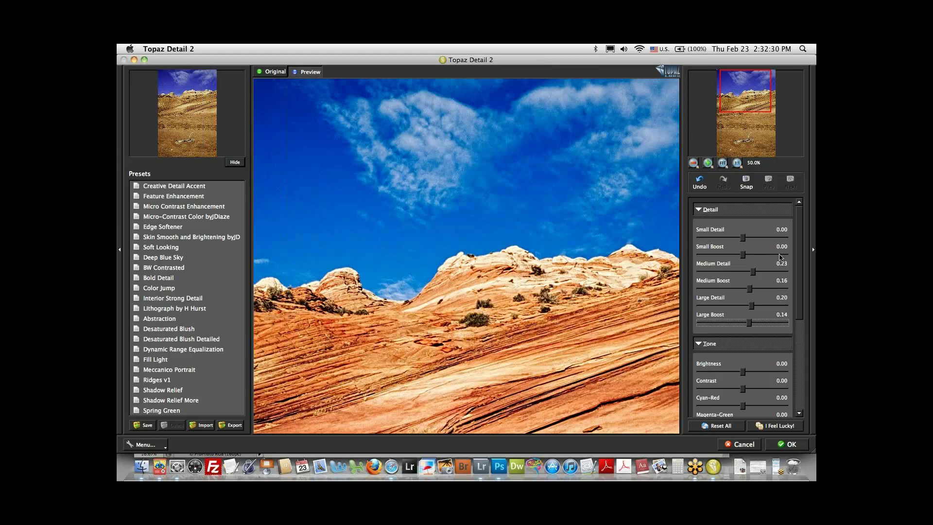
- Try the Hue color adjustment at both extremes, 1.00 and -1.00, and set it to -0.31
{"action": "left_click_drag", "start_coordinate": [800, 258], "coordinate": [802, 255]}
{"action": "left_click_drag", "start_coordinate": [803, 256], "coordinate": [790, 364]}
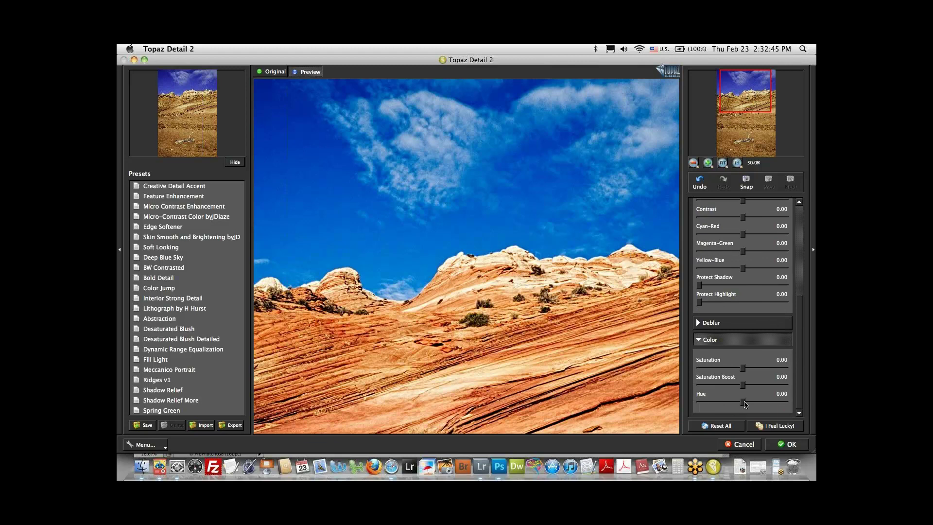
{"action": "left_click_drag", "start_coordinate": [745, 405], "coordinate": [795, 403]}
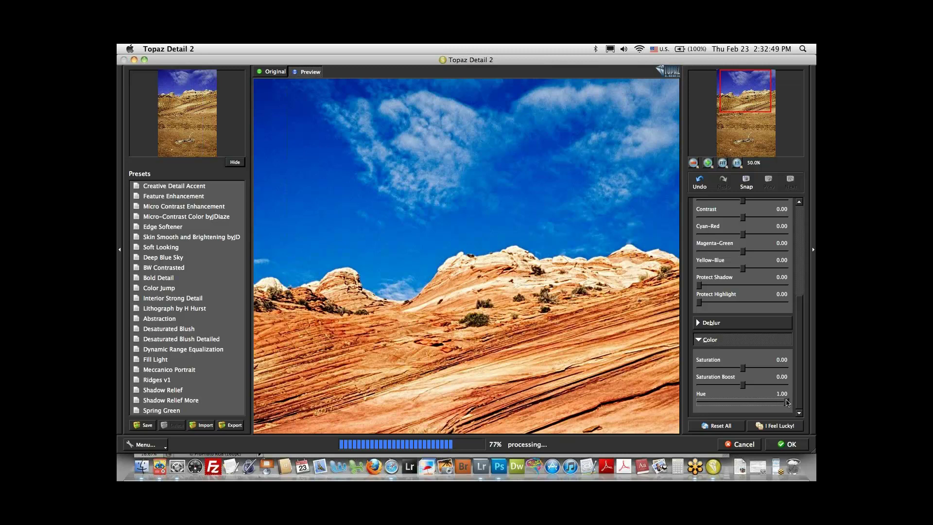
{"action": "left_click_drag", "start_coordinate": [788, 402], "coordinate": [700, 404]}
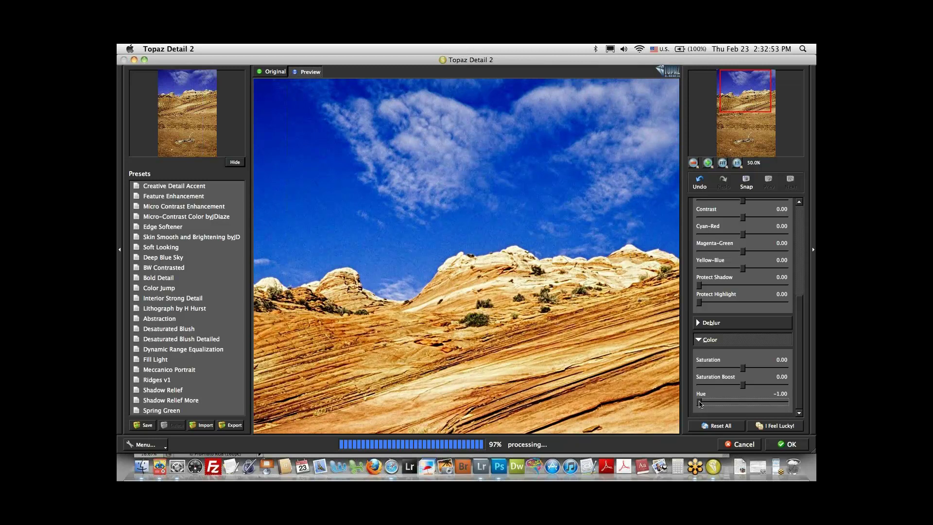
{"action": "left_click_drag", "start_coordinate": [700, 404], "coordinate": [735, 401]}
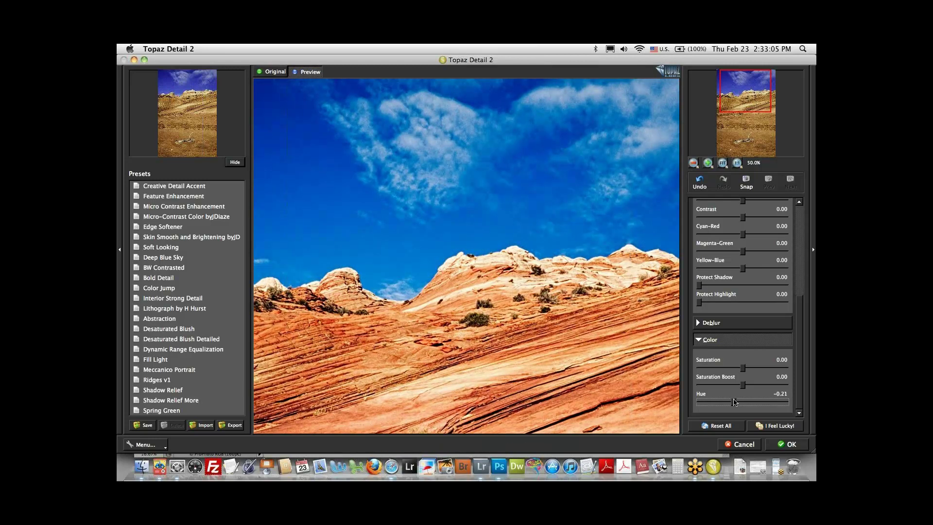
{"action": "left_click_drag", "start_coordinate": [735, 402], "coordinate": [730, 401]}
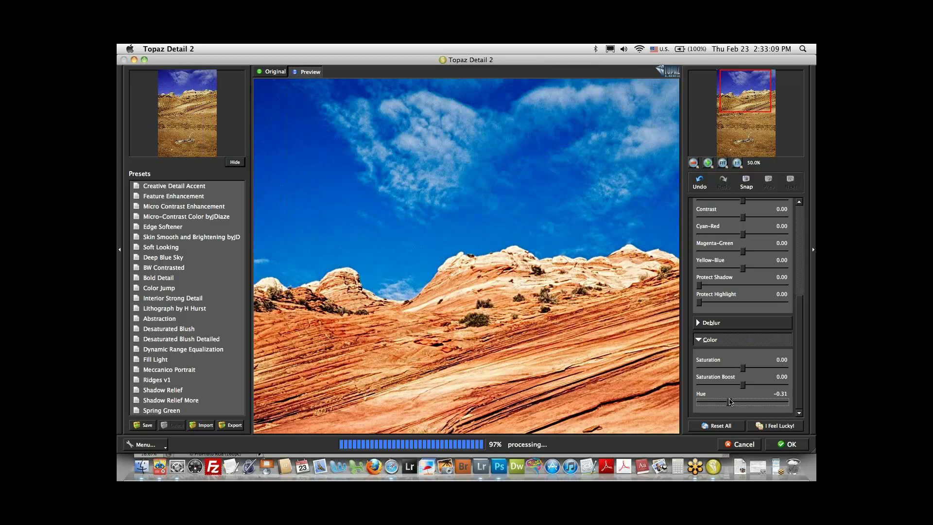
- Apply the Topaz Detail 2 adjustments and compare the sky at 100% with the Background copy layer hidden and shown
{"action": "left_click", "coordinate": [791, 444]}
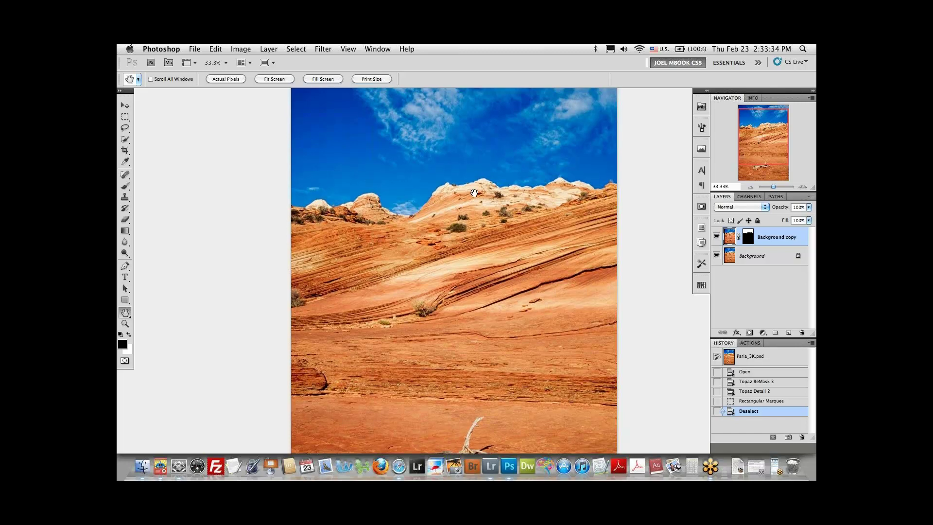
{"action": "left_click_drag", "start_coordinate": [475, 193], "coordinate": [468, 219]}
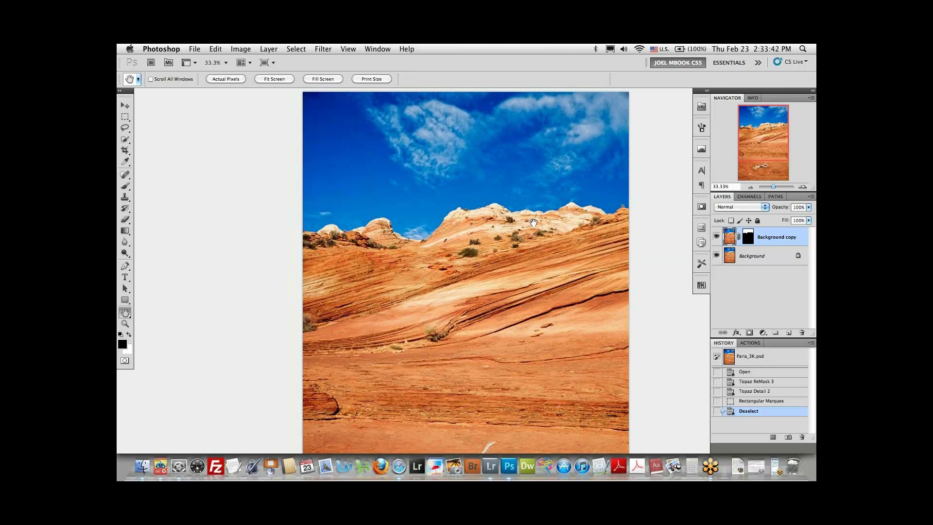
{"action": "left_click", "coordinate": [492, 214], "text": "super"}
{"action": "left_click", "coordinate": [491, 215], "text": "super"}
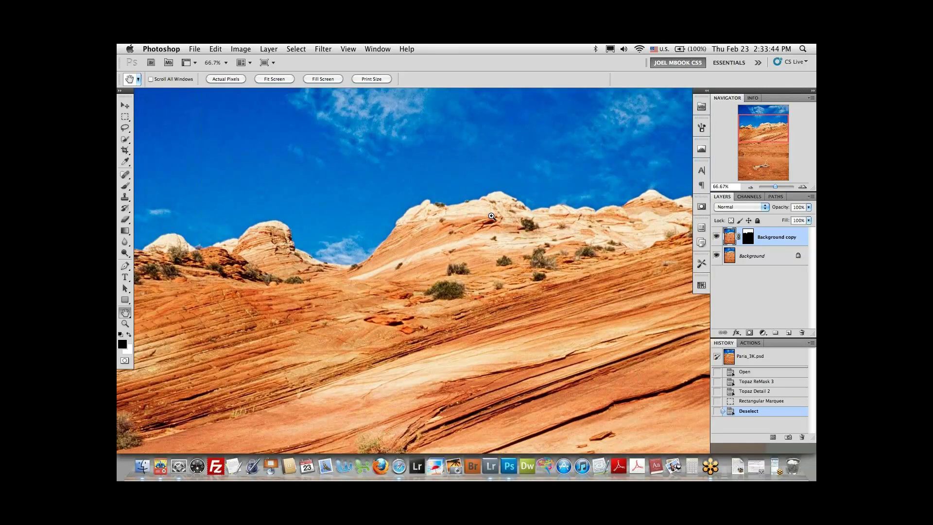
{"action": "left_click", "coordinate": [491, 216], "text": "super"}
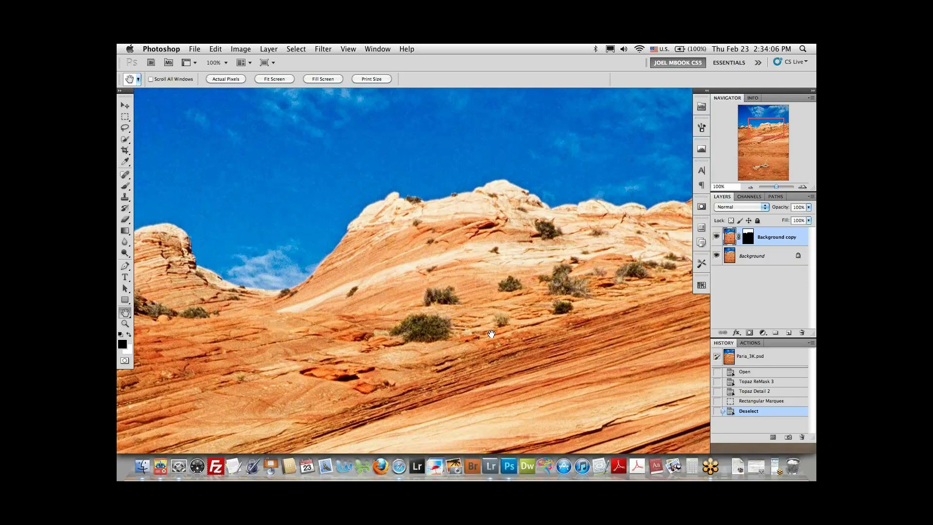
{"action": "left_click_drag", "start_coordinate": [491, 334], "coordinate": [389, 284]}
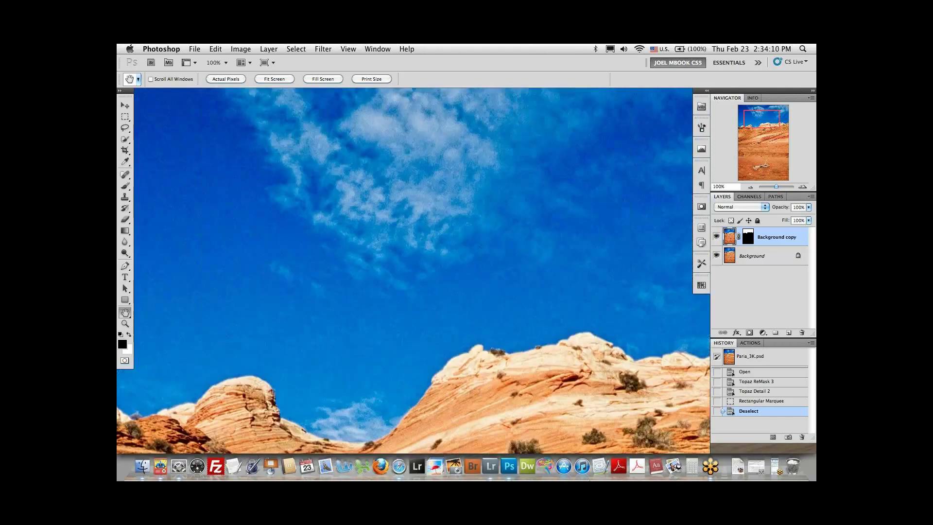
{"action": "left_click", "coordinate": [717, 237]}
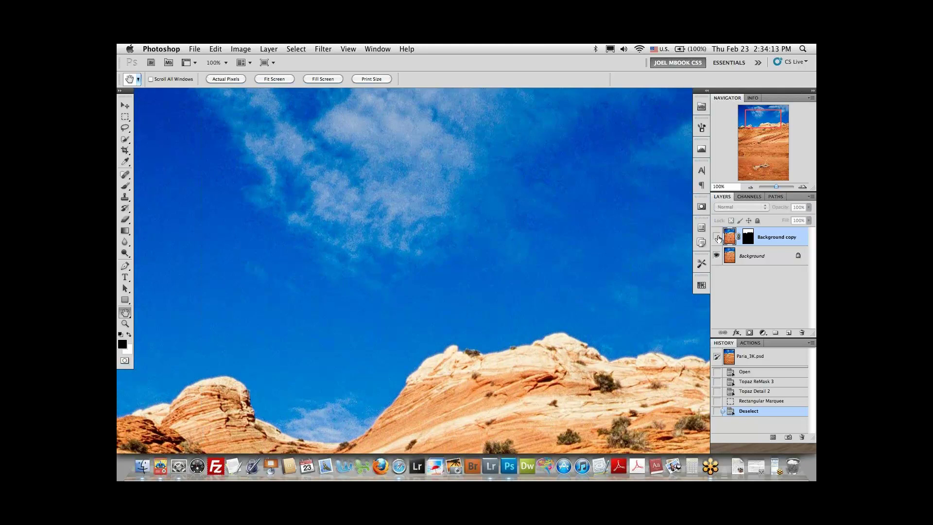
{"action": "left_click", "coordinate": [717, 237]}
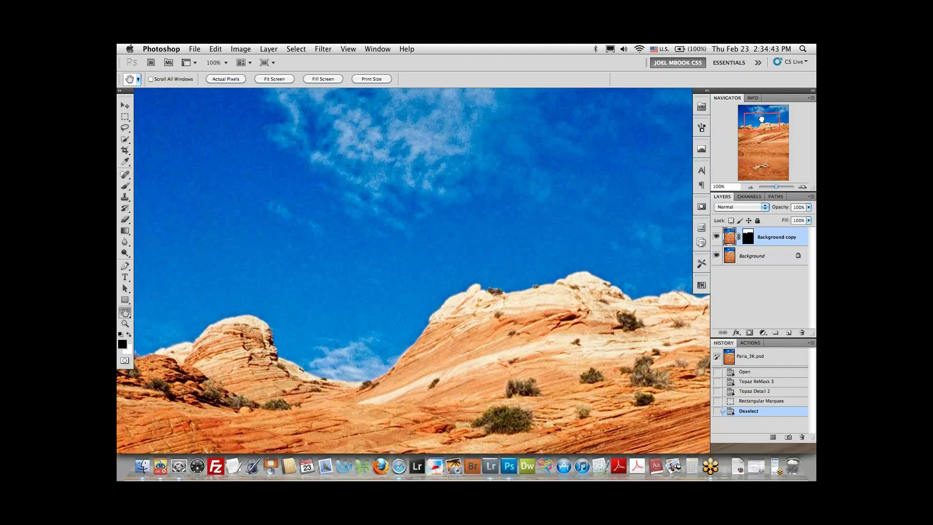
{"action": "mouse_move", "coordinate": [761, 119]}
{"action": "left_mouse_down"}
{"action": "mouse_move", "coordinate": [762, 110]}
{"action": "mouse_move", "coordinate": [770, 115]}
{"action": "left_mouse_up"}
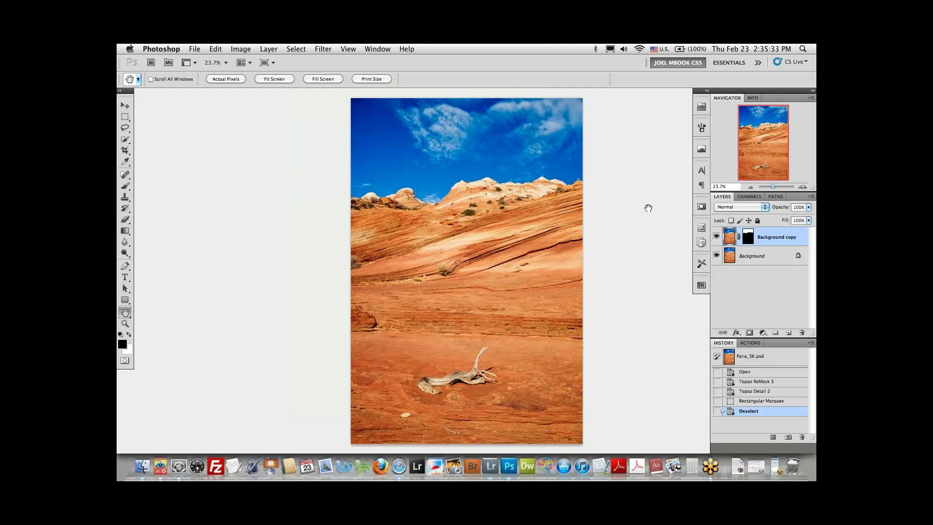
- Switch to Lightroom, select the aspen trunk photo JW081009_hart_010_2K_capture.psd from the filmstrip, and hide the surrounding panels
{"action": "left_click", "coordinate": [491, 467]}
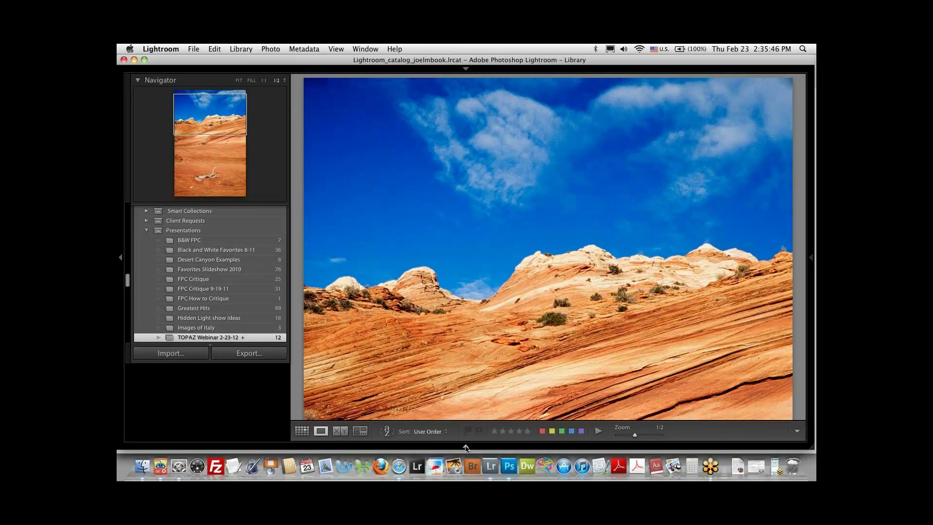
{"action": "left_click", "coordinate": [466, 448]}
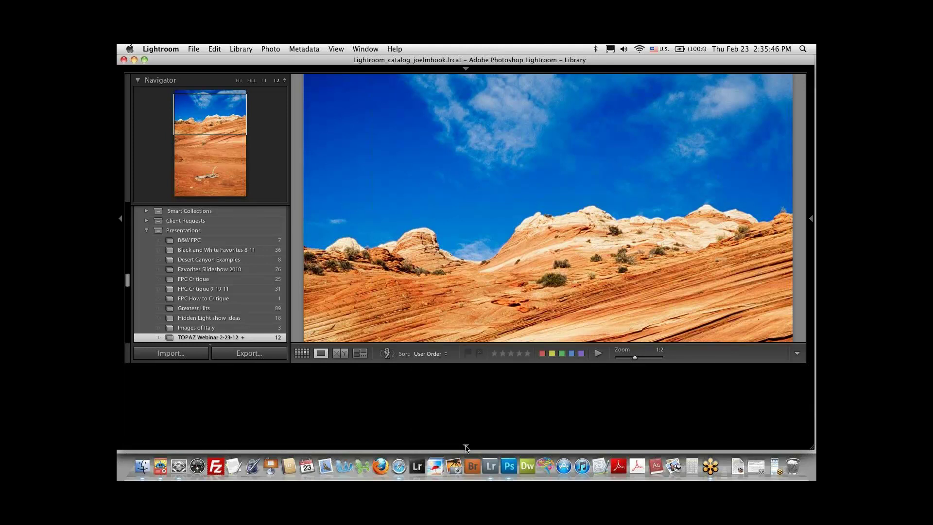
{"action": "left_click", "coordinate": [530, 408]}
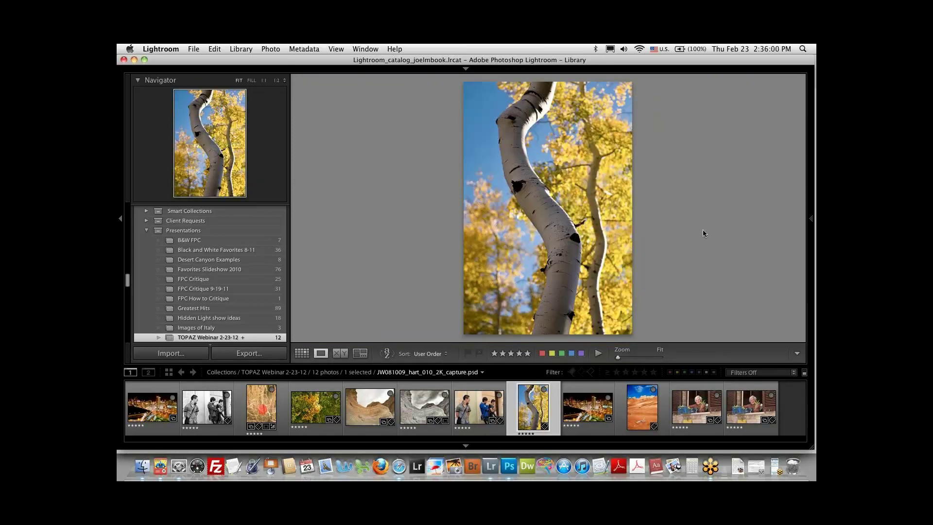
{"action": "key", "text": "shift+Tab"}
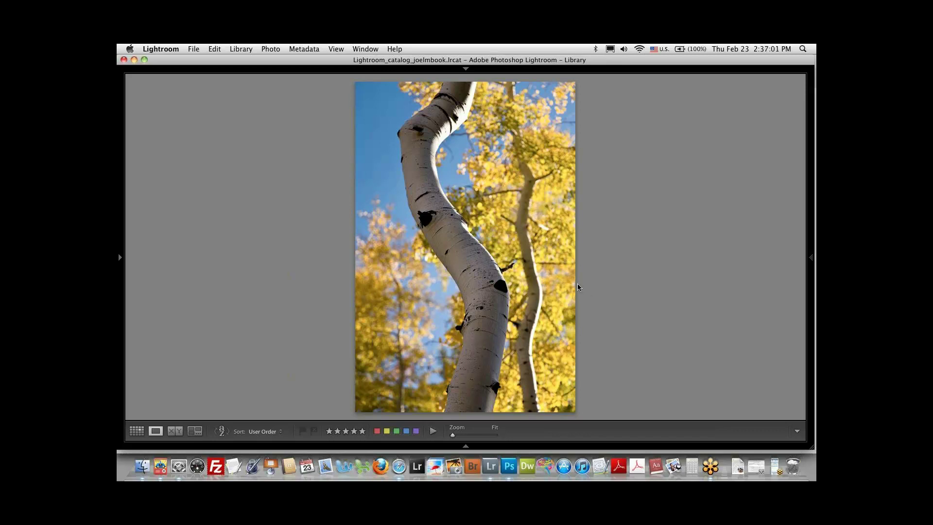
- Send the aspen trunk photo from Lightroom to Adobe Photoshop CS5 for editing
{"action": "left_click", "coordinate": [271, 49]}
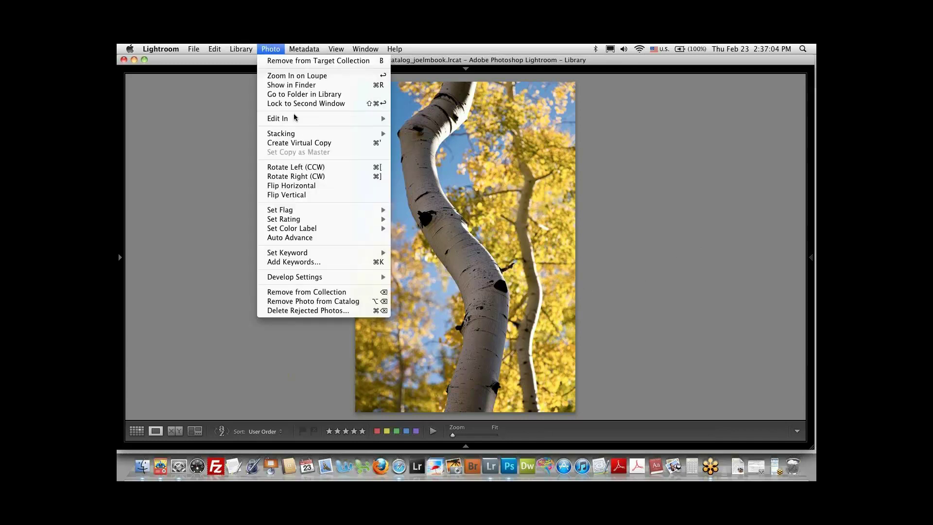
{"action": "mouse_move", "coordinate": [295, 118]}
{"action": "left_click", "coordinate": [404, 123]}
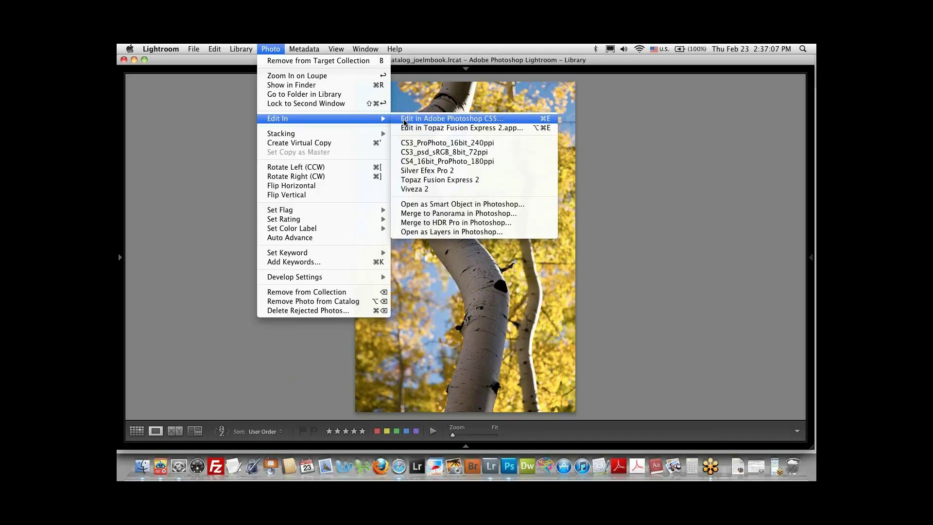
{"action": "left_click", "coordinate": [536, 250]}
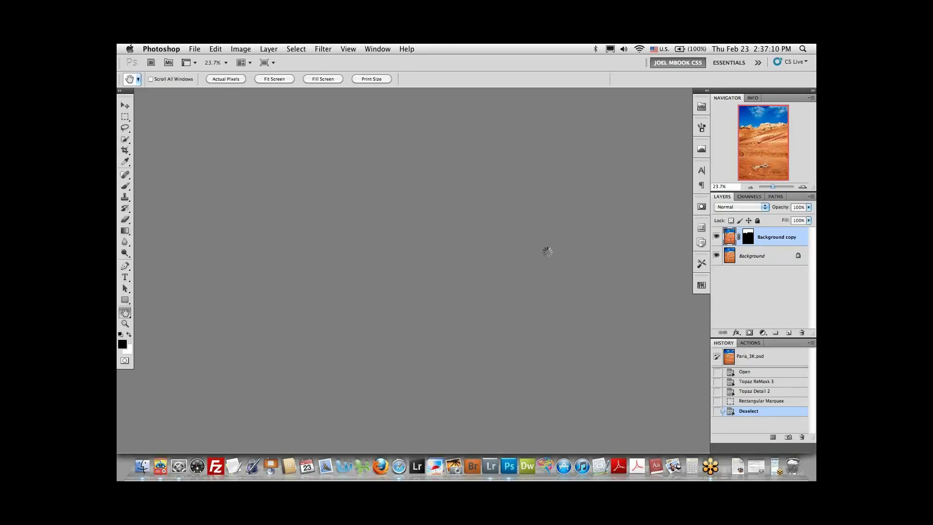
- Close Paria_3K.psd, view San_Diego_20111225_064_3K.psd, and return to the aspen trunk document
{"action": "left_click", "coordinate": [377, 48]}
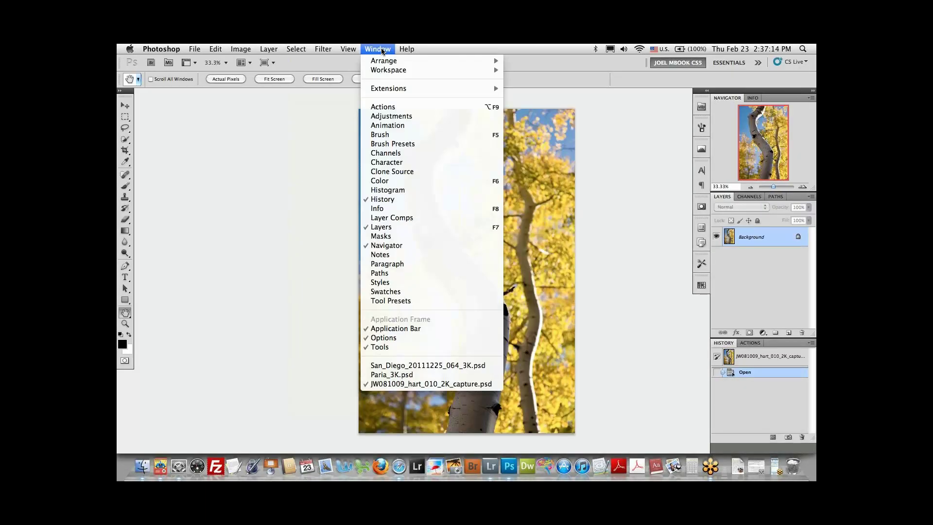
{"action": "left_click", "coordinate": [408, 374]}
{"action": "key", "text": "super+w"}
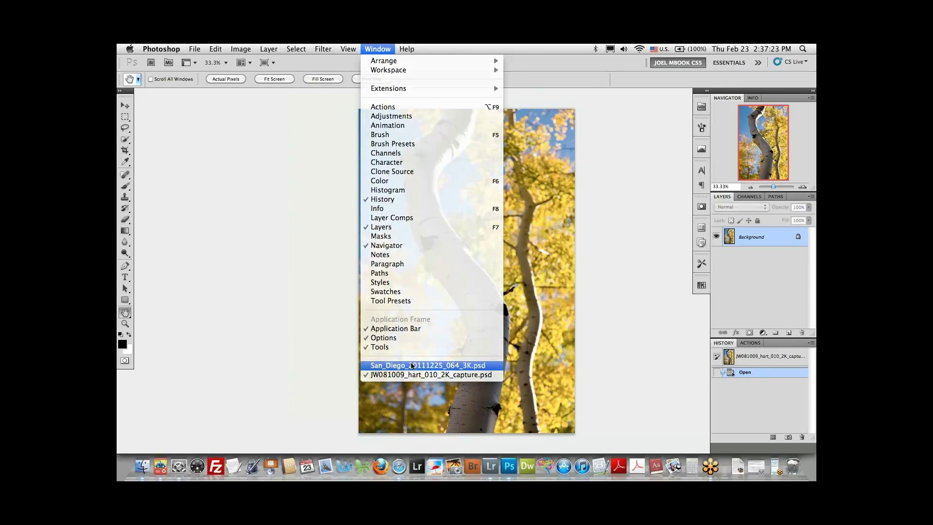
{"action": "left_click", "coordinate": [411, 366]}
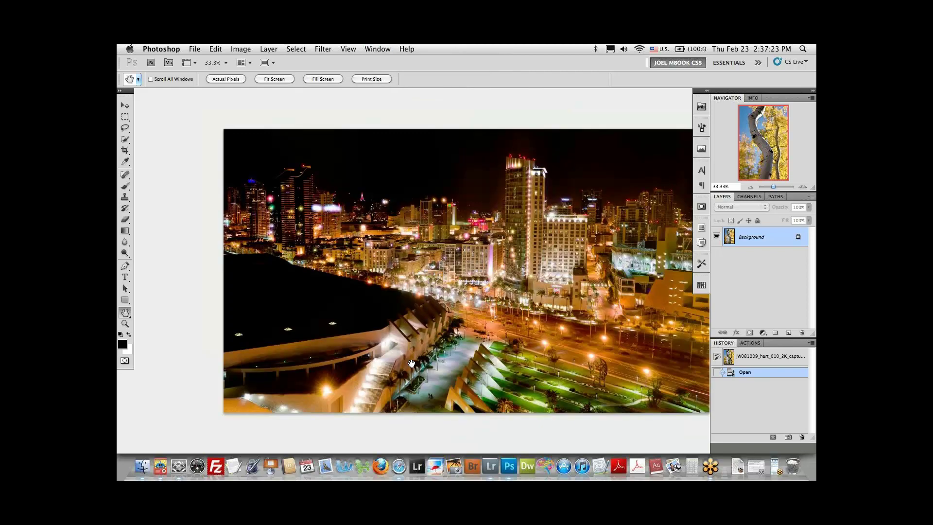
{"action": "left_click", "coordinate": [390, 49]}
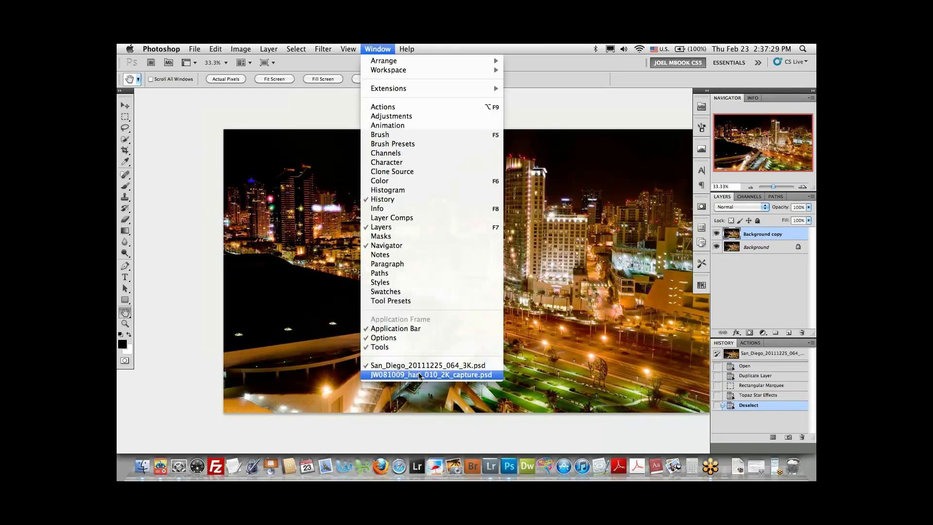
{"action": "left_click", "coordinate": [420, 375]}
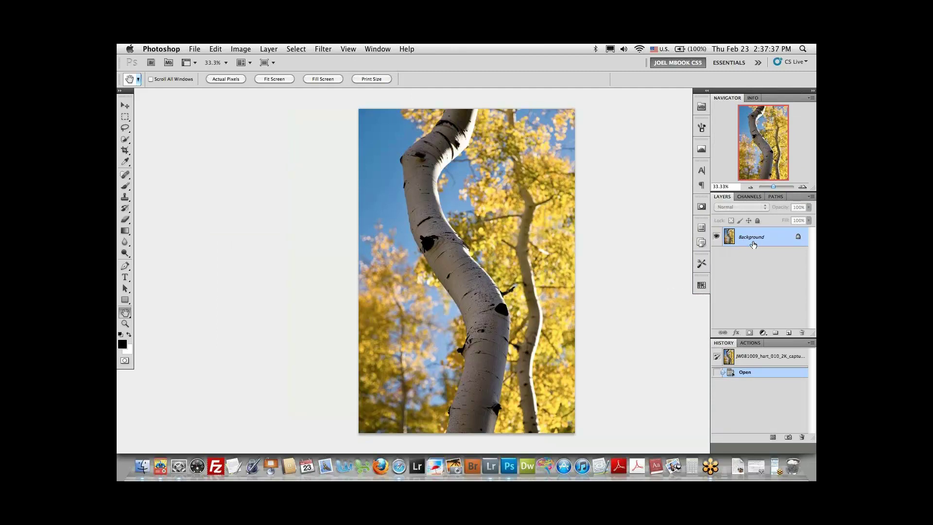
- Duplicate the Background layer and rename the copy Remask
{"action": "left_click_drag", "start_coordinate": [753, 245], "coordinate": [790, 333]}
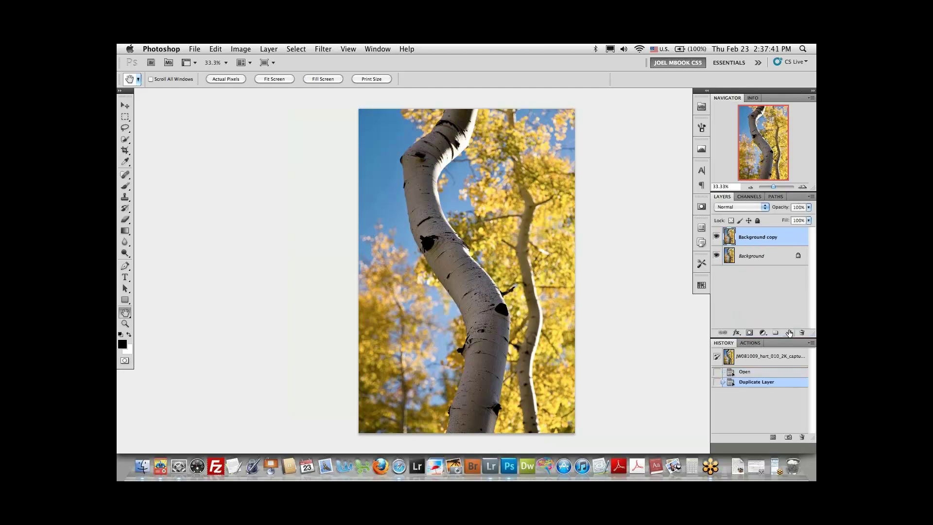
{"action": "double_click", "coordinate": [751, 237]}
{"action": "type", "text": "Remask"}
{"action": "key", "text": "Return"}
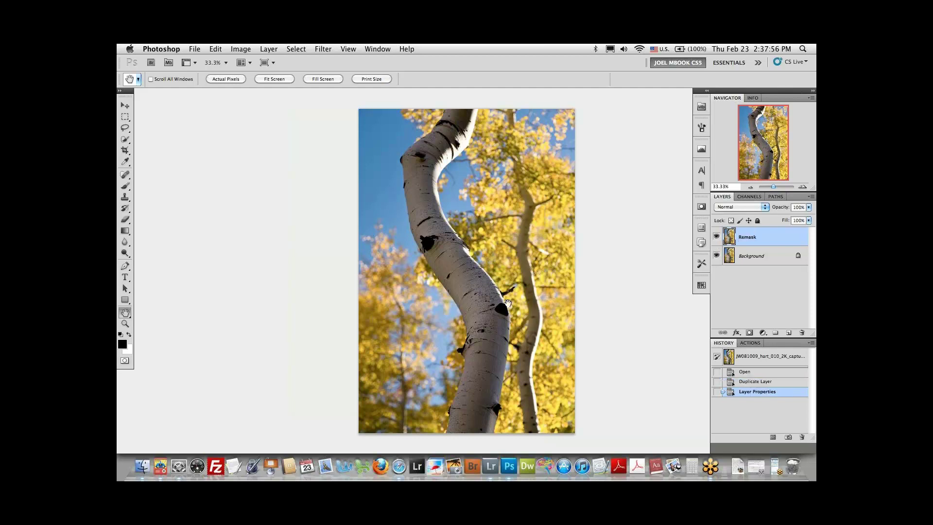
- Open the Remask layer in Topaz ReMask 3 and choose the basic blue compute brush
{"action": "left_click", "coordinate": [323, 49]}
{"action": "mouse_move", "coordinate": [340, 291]}
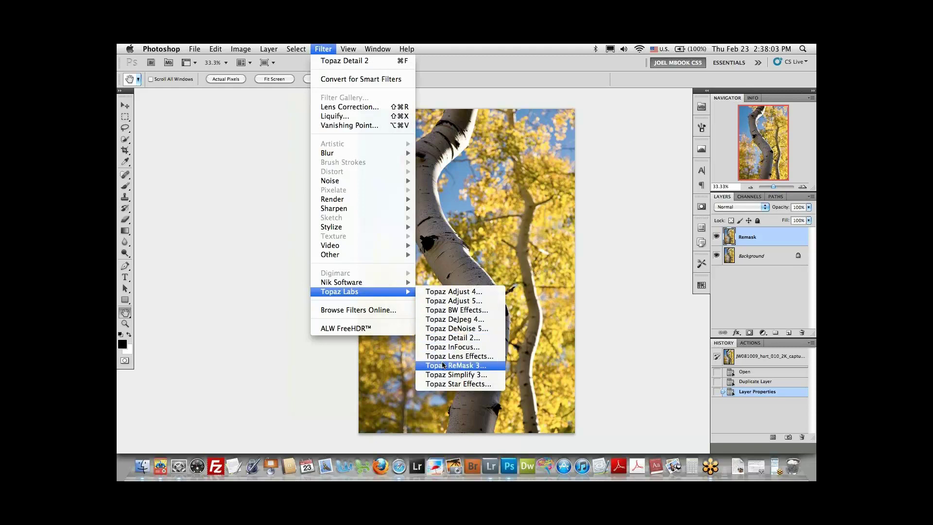
{"action": "left_click", "coordinate": [443, 365]}
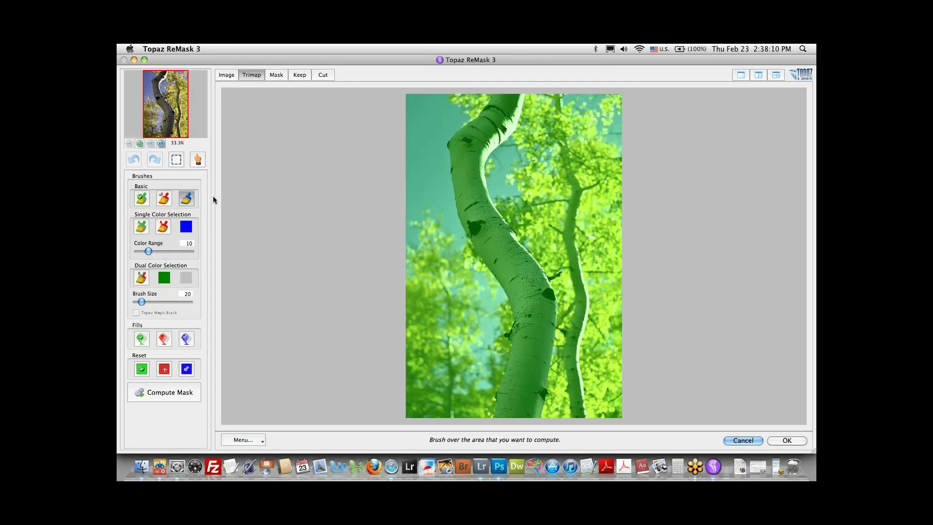
{"action": "left_click", "coordinate": [189, 201]}
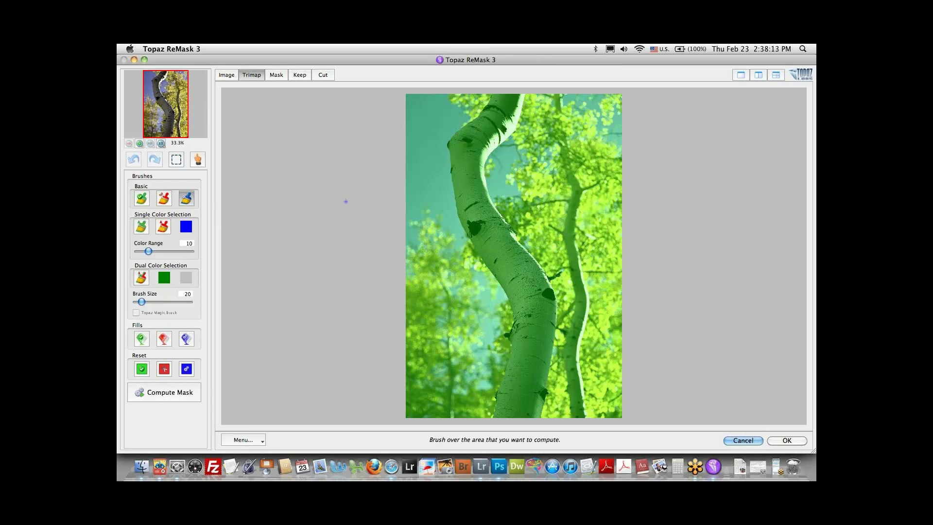
- Outline the left edge of the main trunk's lower part with the blue compute brush at size 20 and 100% zoom
{"action": "left_click", "coordinate": [161, 144]}
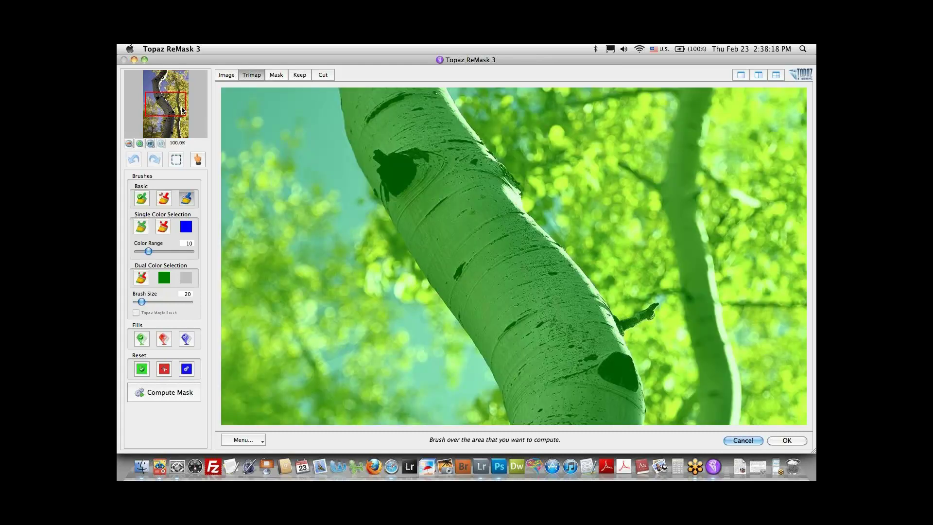
{"action": "left_click_drag", "start_coordinate": [183, 110], "coordinate": [183, 113]}
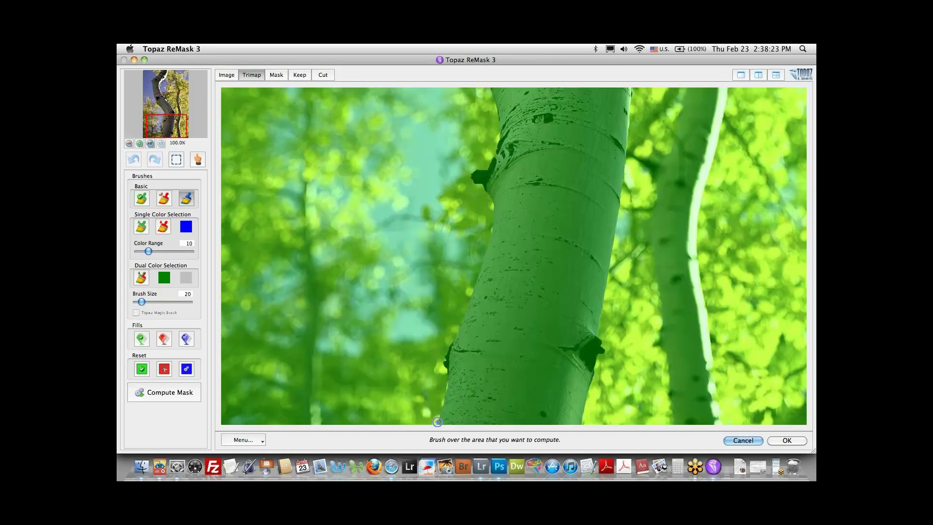
{"action": "left_click", "coordinate": [438, 422]}
{"action": "left_click", "coordinate": [449, 373], "text": "shift"}
{"action": "left_click_drag", "start_coordinate": [448, 373], "coordinate": [456, 336]}
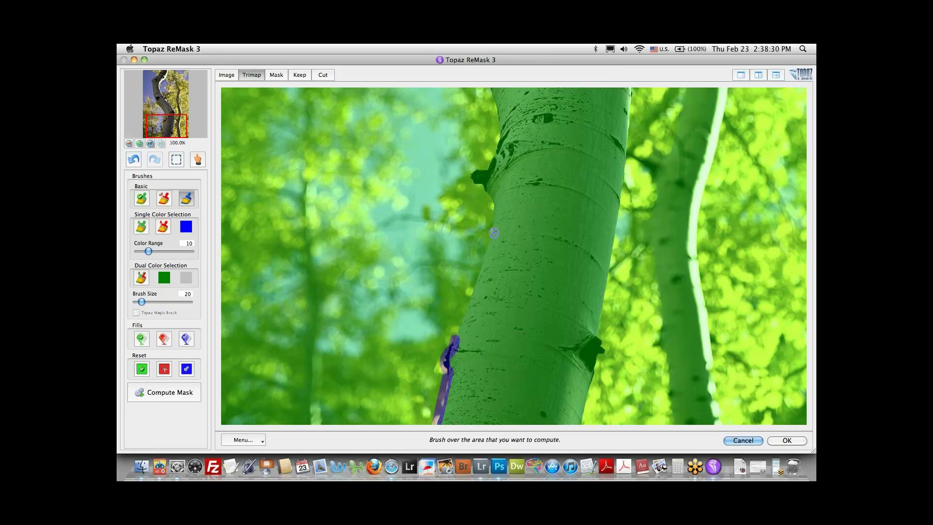
{"action": "left_click", "coordinate": [494, 218], "text": "shift"}
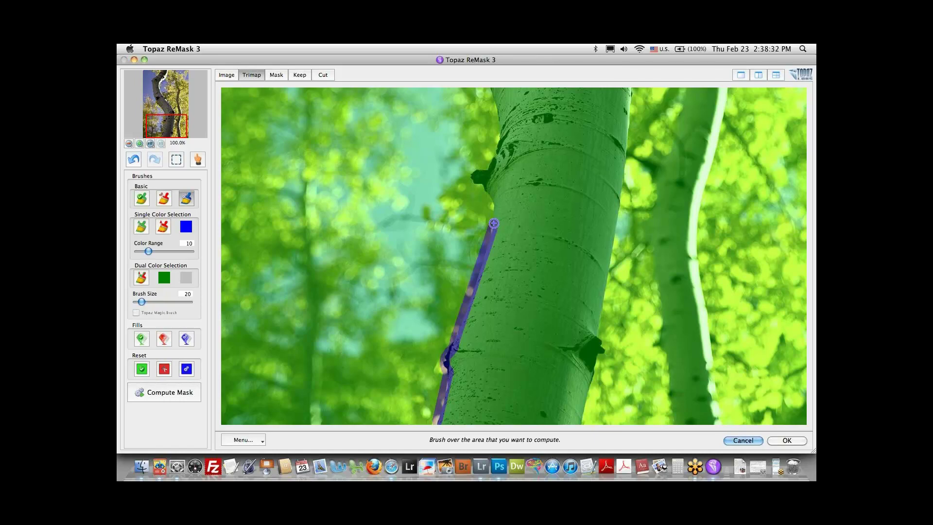
{"action": "mouse_move", "coordinate": [494, 219]}
{"action": "left_mouse_down"}
{"action": "mouse_move", "coordinate": [492, 195]}
{"action": "mouse_move", "coordinate": [469, 176]}
{"action": "mouse_move", "coordinate": [488, 169]}
{"action": "mouse_move", "coordinate": [502, 118]}
{"action": "left_mouse_up"}
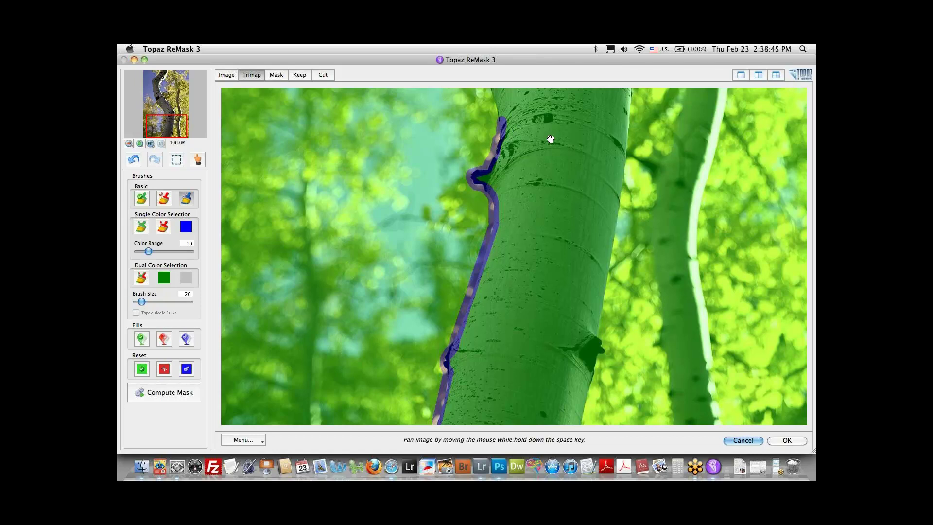
- Extend the blue compute outline up the trunk's left edge from the lower section to beside the large dark knot
{"action": "key", "text": "space"}
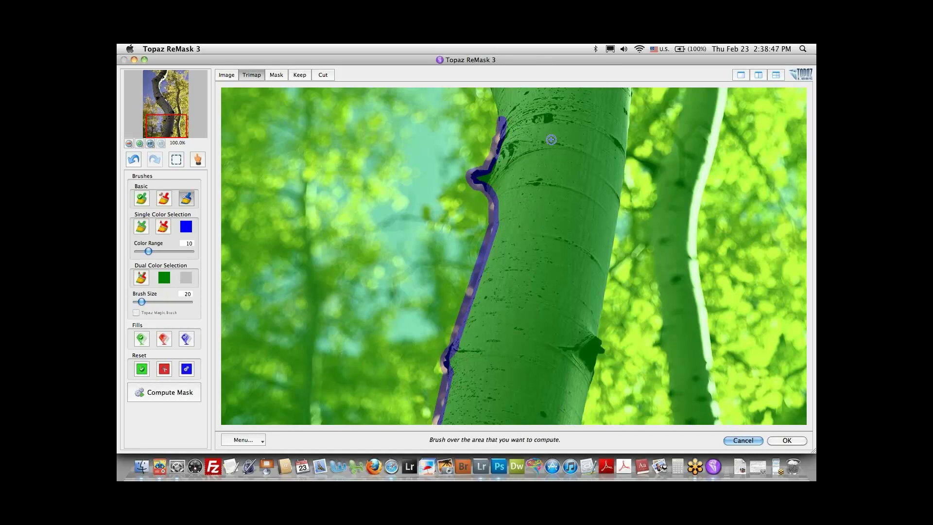
{"action": "key", "text": "space"}
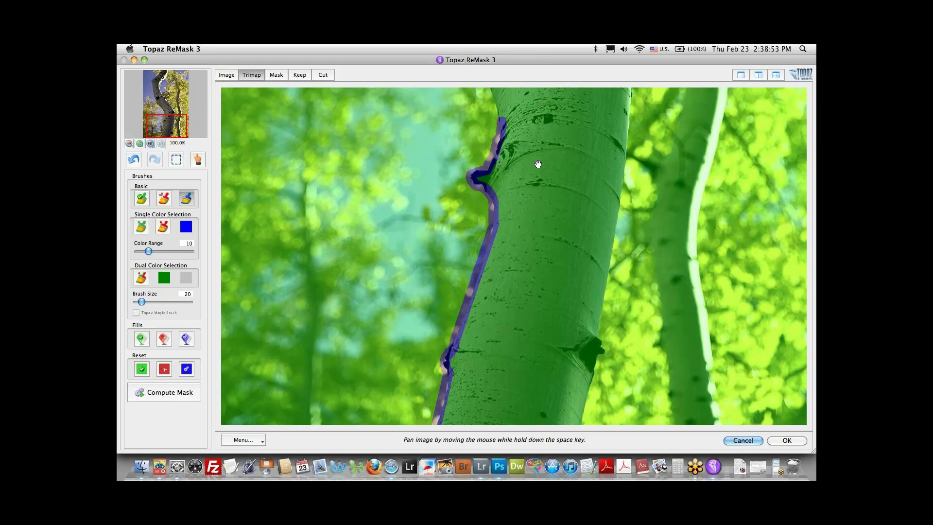
{"action": "mouse_move", "coordinate": [538, 164]}
{"action": "left_mouse_down"}
{"action": "mouse_move", "coordinate": [524, 399]}
{"action": "mouse_move", "coordinate": [501, 374]}
{"action": "mouse_move", "coordinate": [490, 335]}
{"action": "left_mouse_up"}
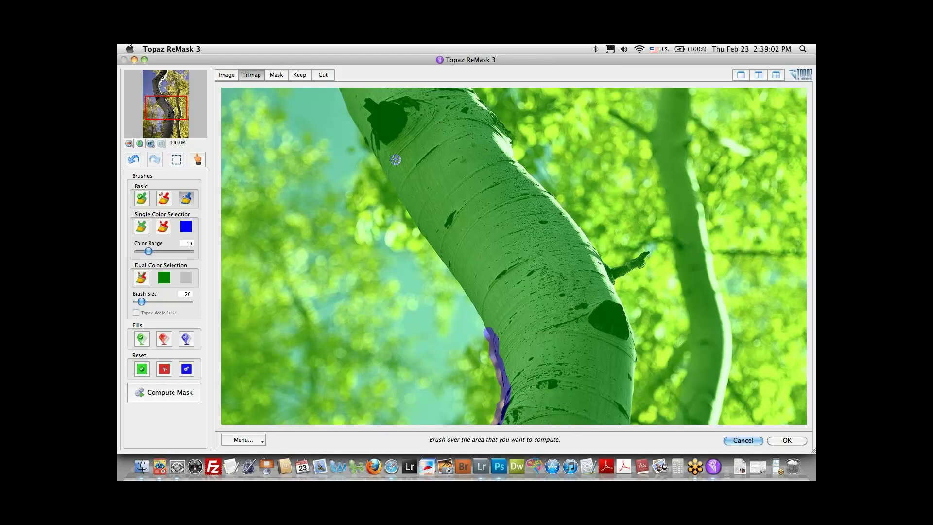
{"action": "left_click", "coordinate": [391, 185], "text": "shift"}
{"action": "left_click", "coordinate": [375, 153], "text": "shift"}
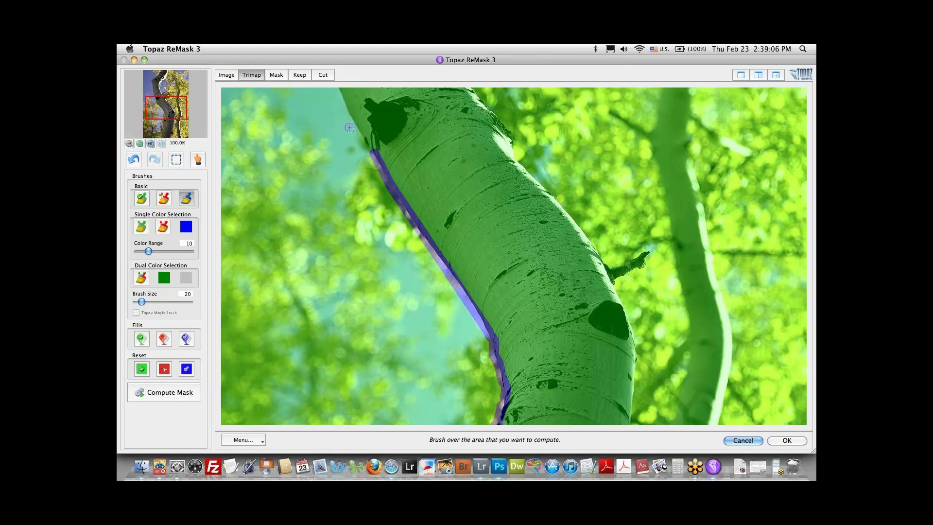
{"action": "left_click", "coordinate": [350, 127], "text": "shift"}
- Continue the compute outline along the trunk's left edge from the dark knot up around the outer corner of the upper bend
{"action": "key", "text": "space"}
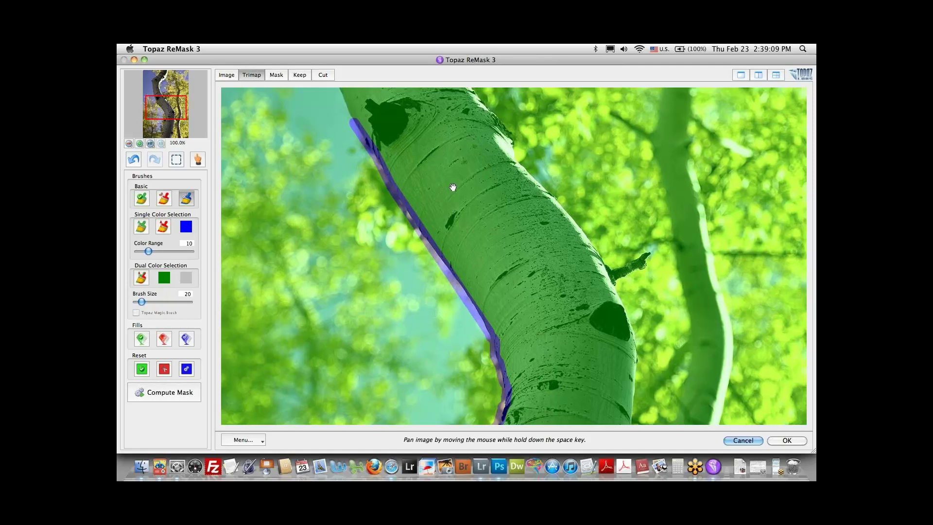
{"action": "left_click_drag", "start_coordinate": [453, 187], "coordinate": [489, 392]}
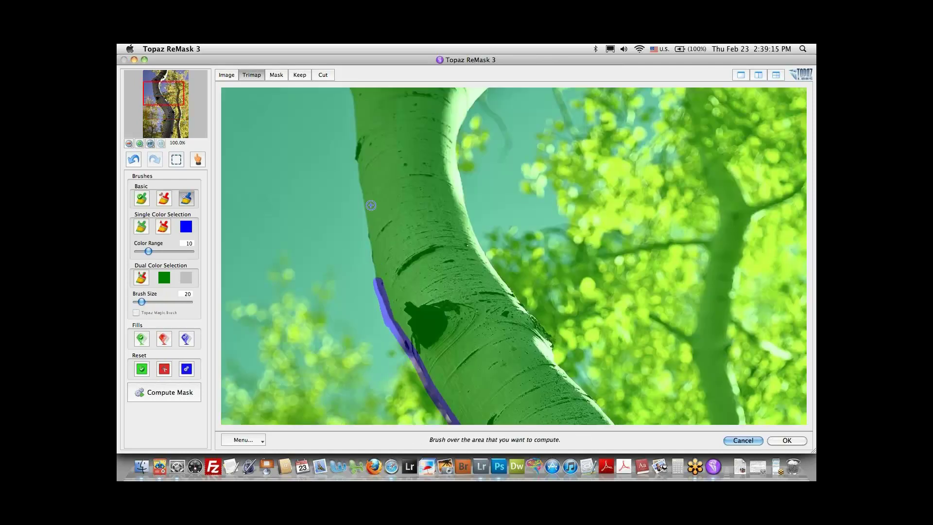
{"action": "left_click", "coordinate": [358, 171], "text": "shift"}
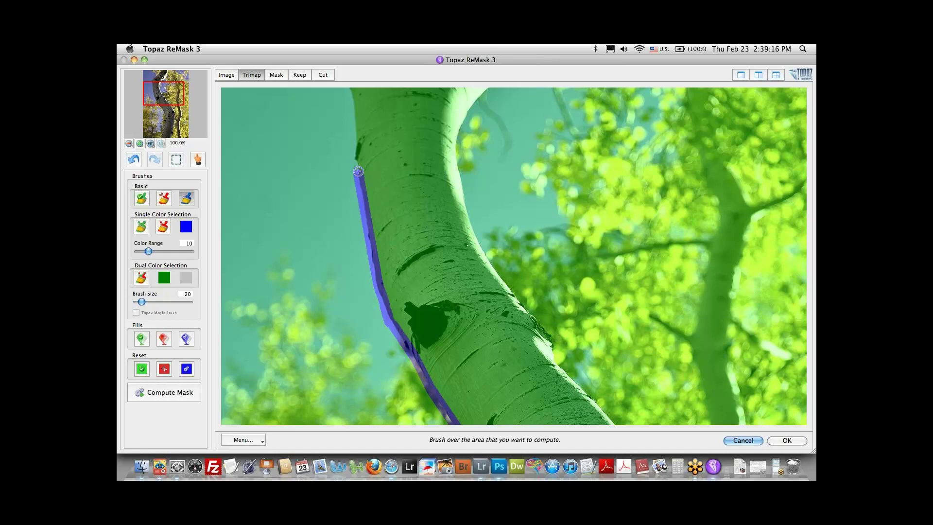
{"action": "left_click", "coordinate": [355, 131], "text": "shift"}
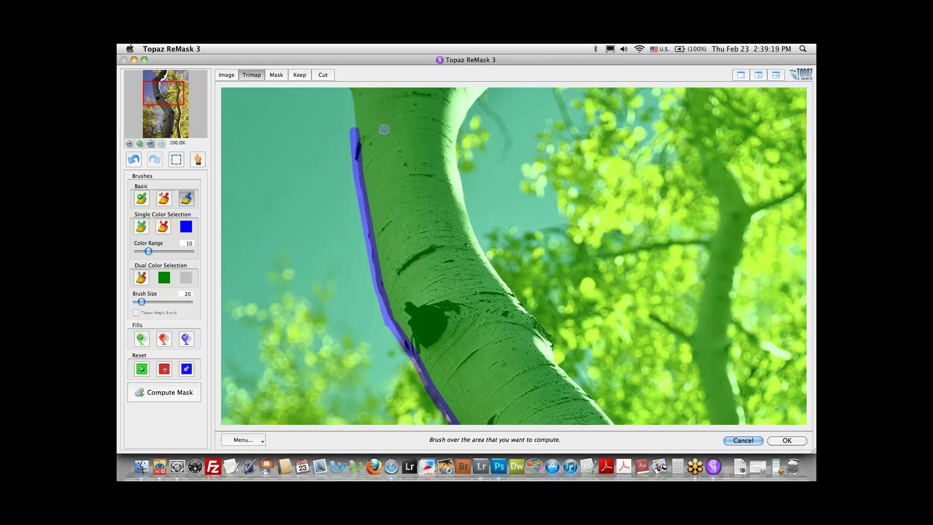
{"action": "key", "text": "space"}
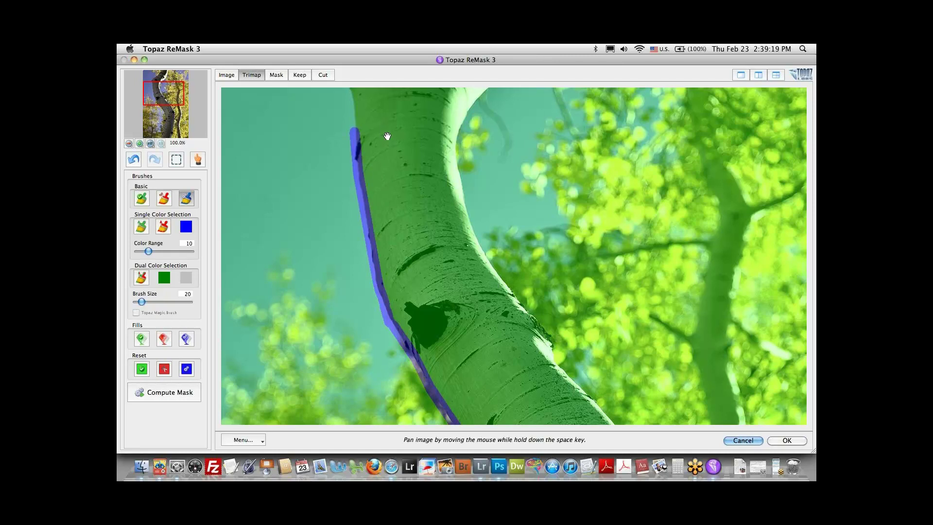
{"action": "left_click_drag", "start_coordinate": [387, 136], "coordinate": [380, 330]}
{"action": "mouse_move", "coordinate": [343, 296]}
{"action": "left_mouse_down"}
{"action": "mouse_move", "coordinate": [337, 236]}
{"action": "mouse_move", "coordinate": [347, 223]}
{"action": "left_mouse_up"}
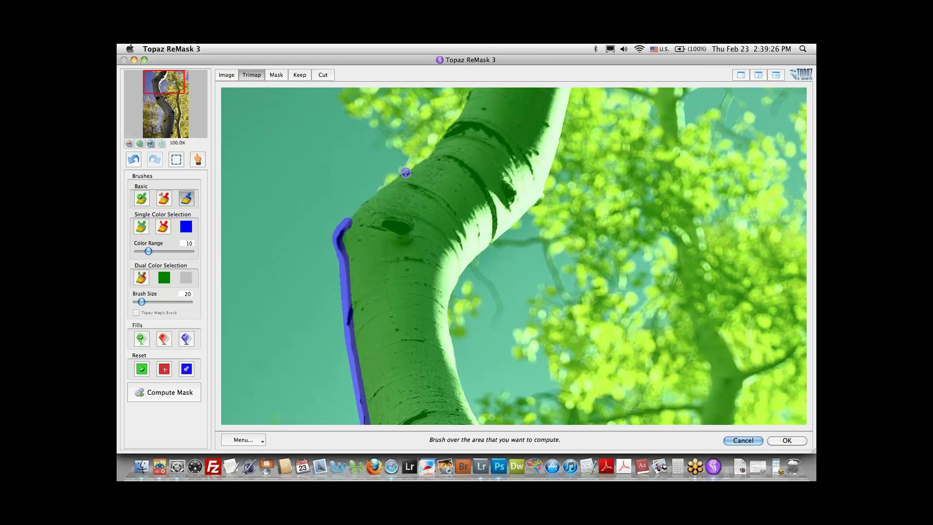
- Undo the last compute stroke and outline the left edge from the upper bend to the top of the image
{"action": "key", "text": "super+z"}
{"action": "left_click_drag", "start_coordinate": [351, 217], "coordinate": [439, 142]}
{"action": "key", "text": "space"}
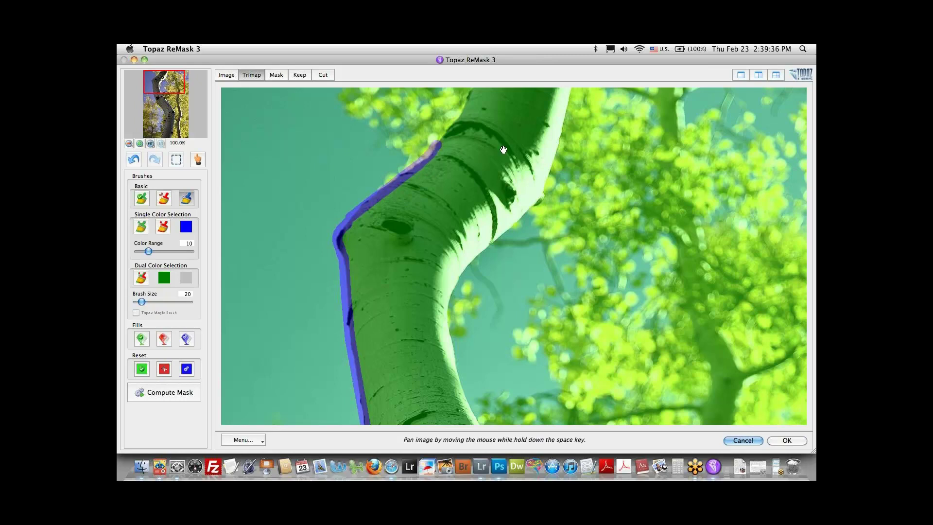
{"action": "mouse_move", "coordinate": [492, 190]}
{"action": "left_mouse_down"}
{"action": "mouse_move", "coordinate": [480, 218]}
{"action": "mouse_move", "coordinate": [441, 218]}
{"action": "left_mouse_up"}
{"action": "left_click_drag", "start_coordinate": [401, 142], "coordinate": [416, 119]}
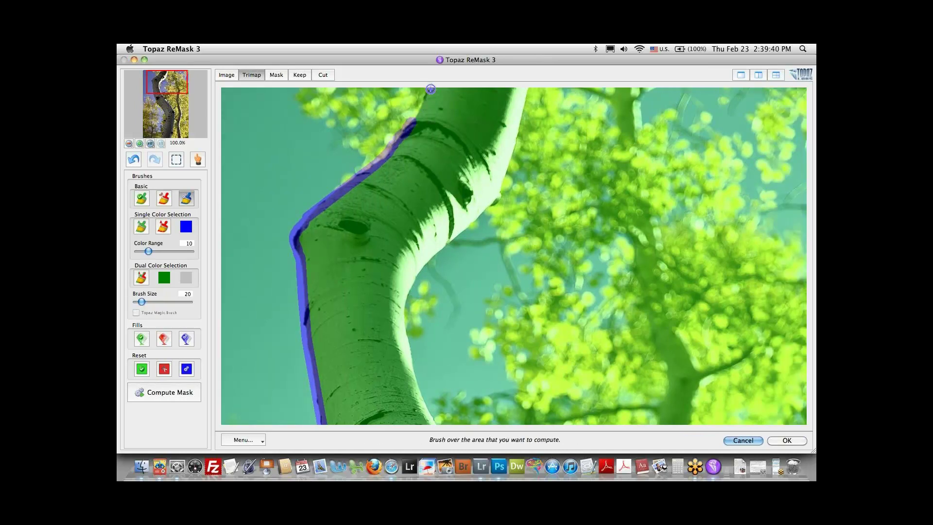
{"action": "left_click_drag", "start_coordinate": [415, 119], "coordinate": [433, 93]}
- Outline the trunk's right edge with the compute brush from the top of the image down through the inner curve of the bend
{"action": "left_click", "coordinate": [528, 90]}
{"action": "left_click", "coordinate": [501, 192], "text": "shift"}
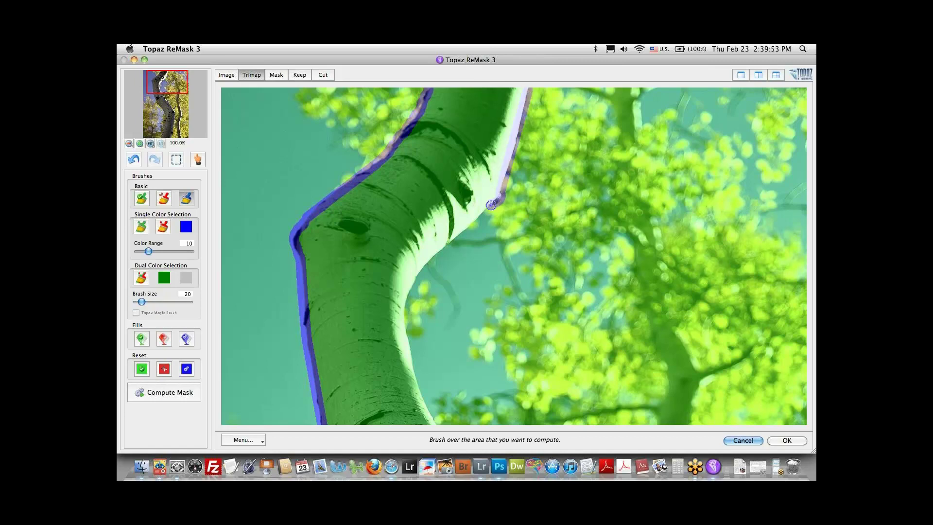
{"action": "left_click_drag", "start_coordinate": [491, 204], "coordinate": [486, 209]}
{"action": "left_click", "coordinate": [432, 258], "text": "shift"}
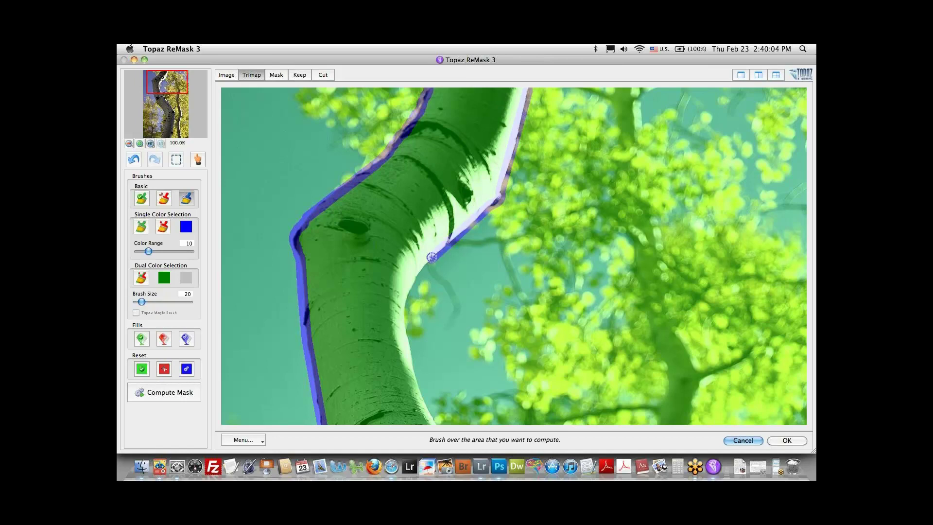
{"action": "mouse_move", "coordinate": [430, 263]}
{"action": "left_mouse_down"}
{"action": "mouse_move", "coordinate": [411, 286]}
{"action": "mouse_move", "coordinate": [409, 330]}
{"action": "left_mouse_up"}
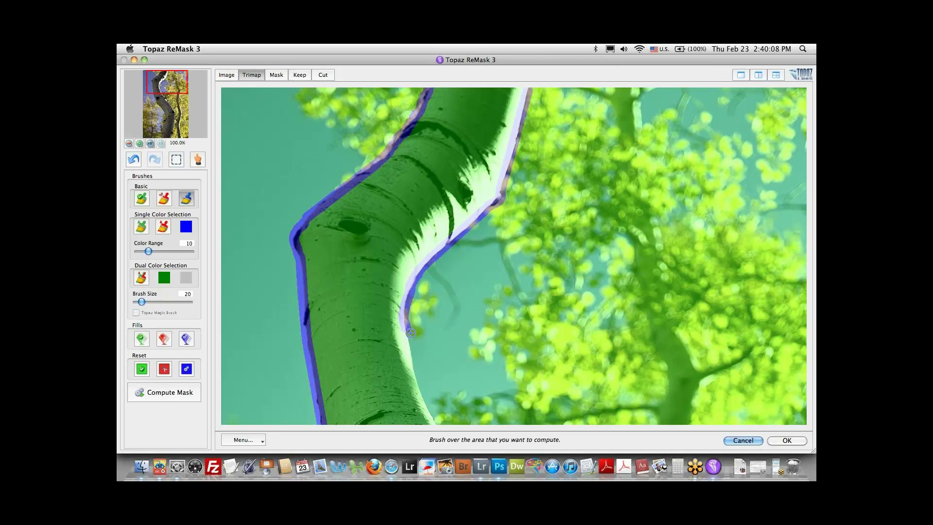
{"action": "left_click", "coordinate": [416, 379], "text": "shift"}
- Continue the compute outline down the trunk's right edge from below the inner curve to the base of the small broken branch
{"action": "key", "text": "space"}
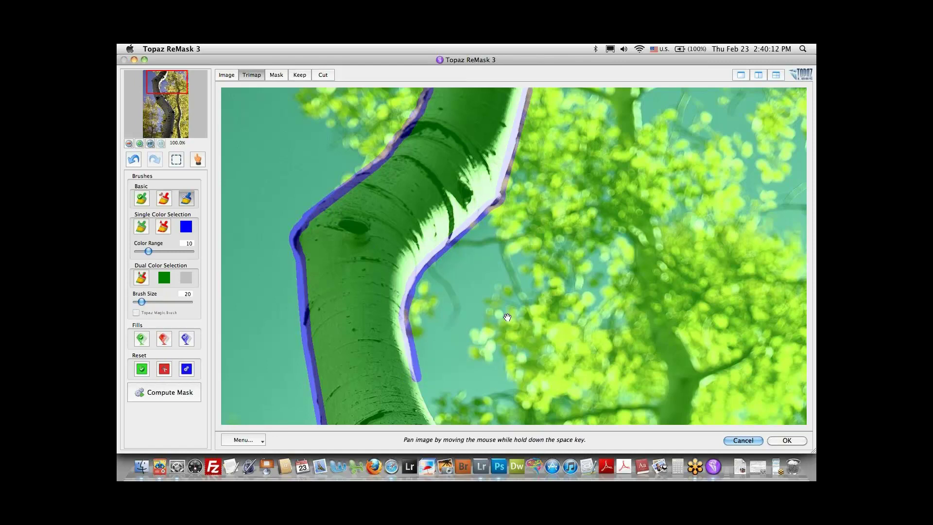
{"action": "left_click_drag", "start_coordinate": [502, 308], "coordinate": [503, 287]}
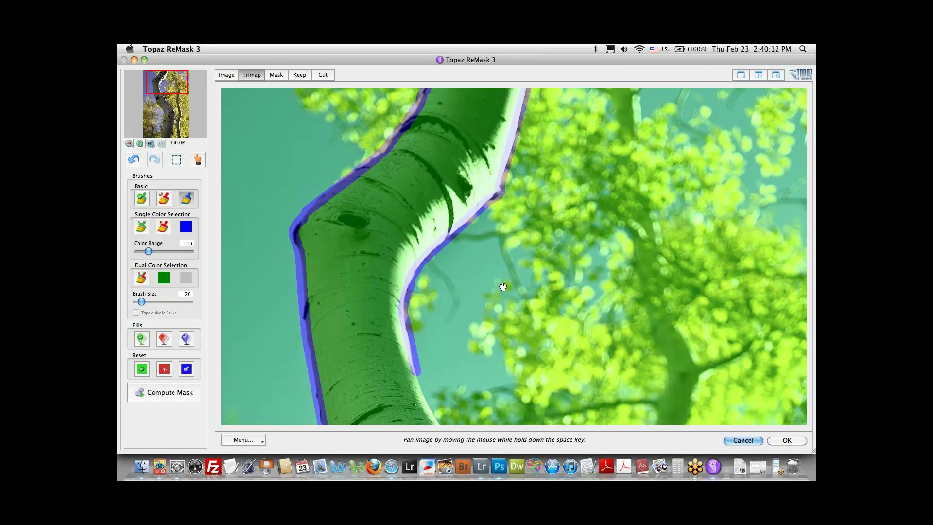
{"action": "left_click_drag", "start_coordinate": [504, 287], "coordinate": [500, 250]}
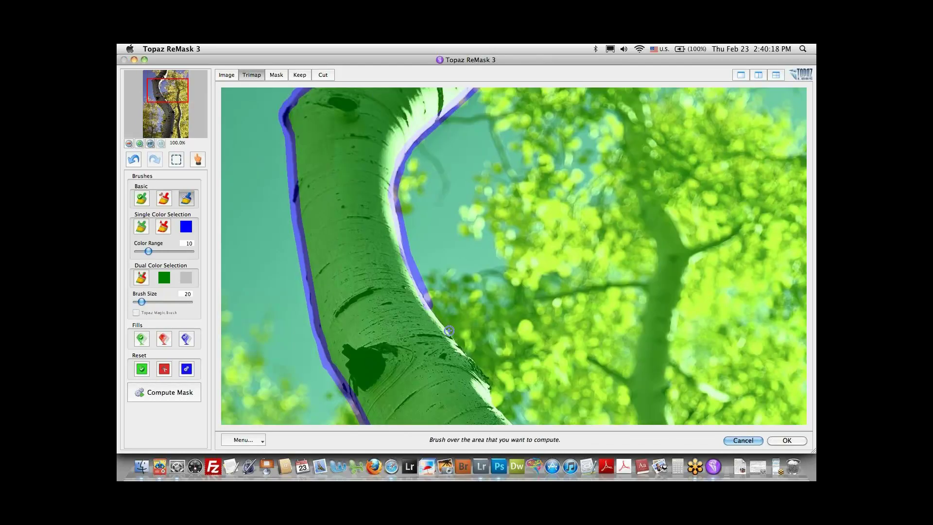
{"action": "left_click_drag", "start_coordinate": [444, 322], "coordinate": [491, 394]}
{"action": "key", "text": "space"}
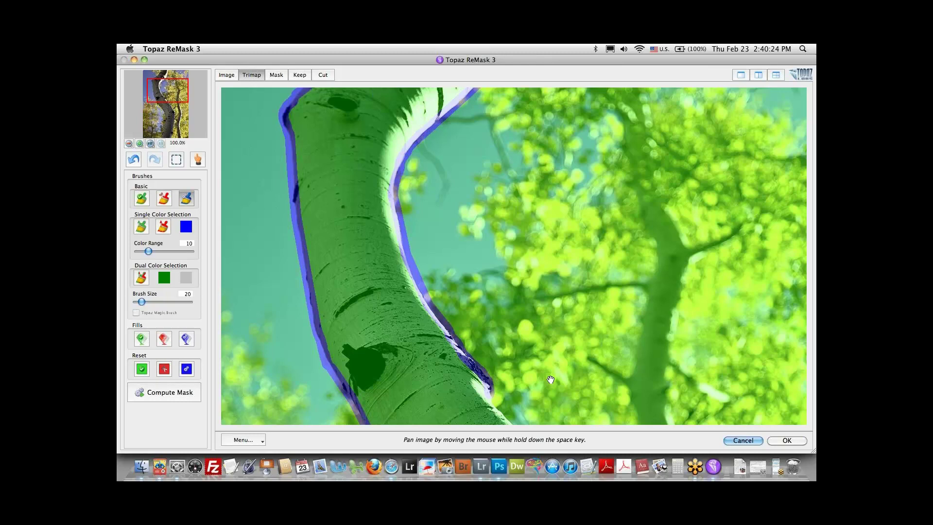
{"action": "left_click_drag", "start_coordinate": [551, 380], "coordinate": [544, 354]}
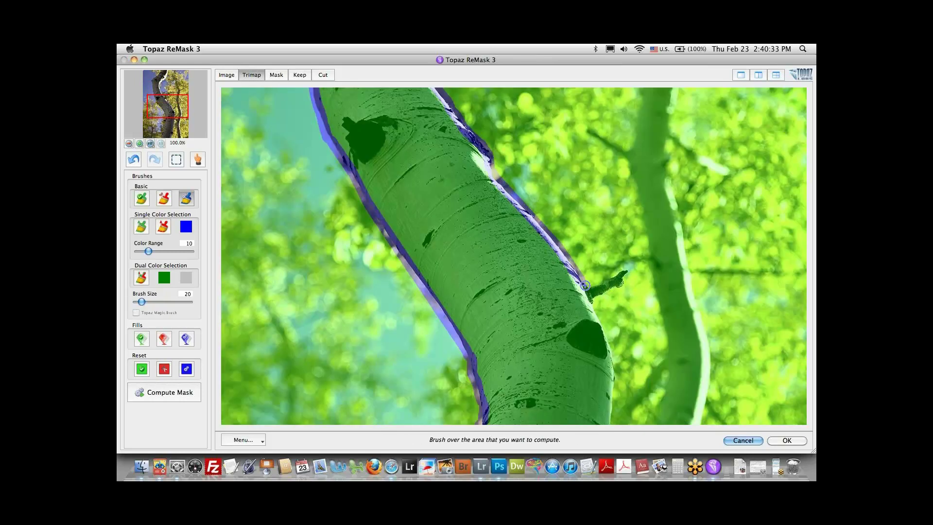
- Cover the small broken branch with the compute brush and outline the right edge past the dark knot below it
{"action": "key", "text": "bracketleft"}
{"action": "key", "text": "bracketright"}
{"action": "mouse_move", "coordinate": [585, 284]}
{"action": "left_mouse_down"}
{"action": "mouse_move", "coordinate": [625, 271]}
{"action": "mouse_move", "coordinate": [620, 286]}
{"action": "mouse_move", "coordinate": [590, 301]}
{"action": "mouse_move", "coordinate": [613, 371]}
{"action": "left_mouse_up"}
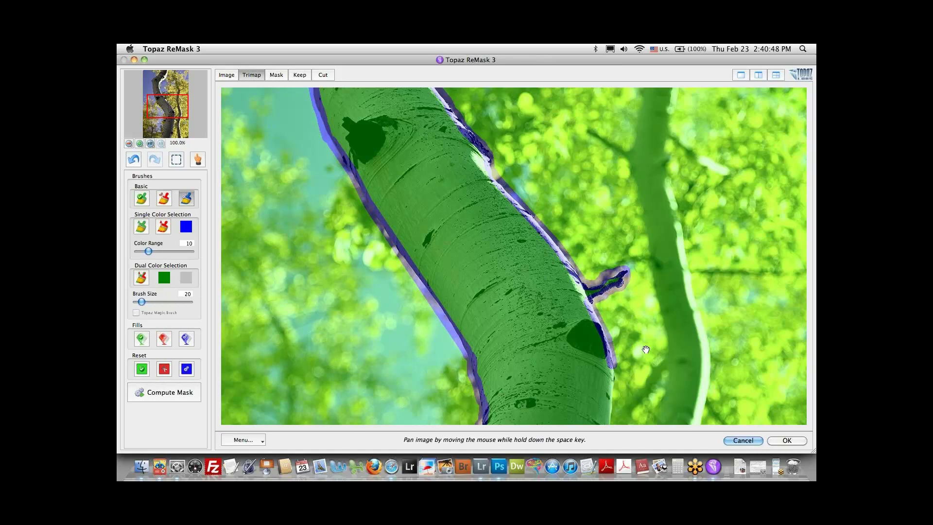
- Finish the compute outline on the trunk's lower right edge, around the small knob, down to the bottom of the image
{"action": "left_click_drag", "start_coordinate": [646, 350], "coordinate": [643, 322]}
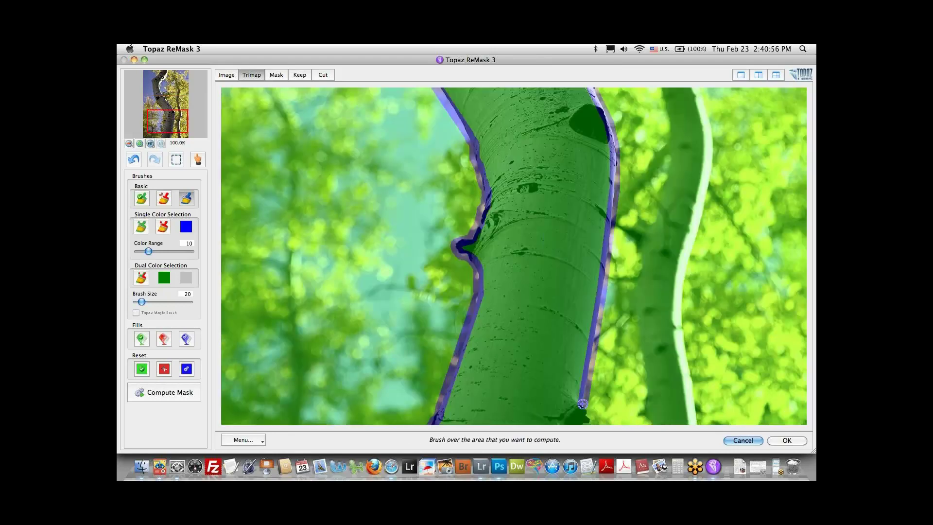
{"action": "key", "text": "space"}
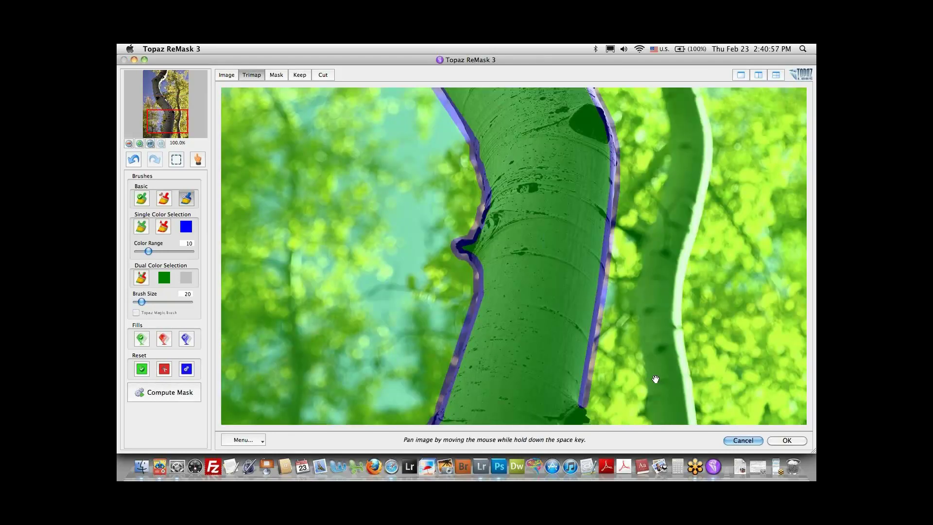
{"action": "left_click_drag", "start_coordinate": [656, 379], "coordinate": [653, 280]}
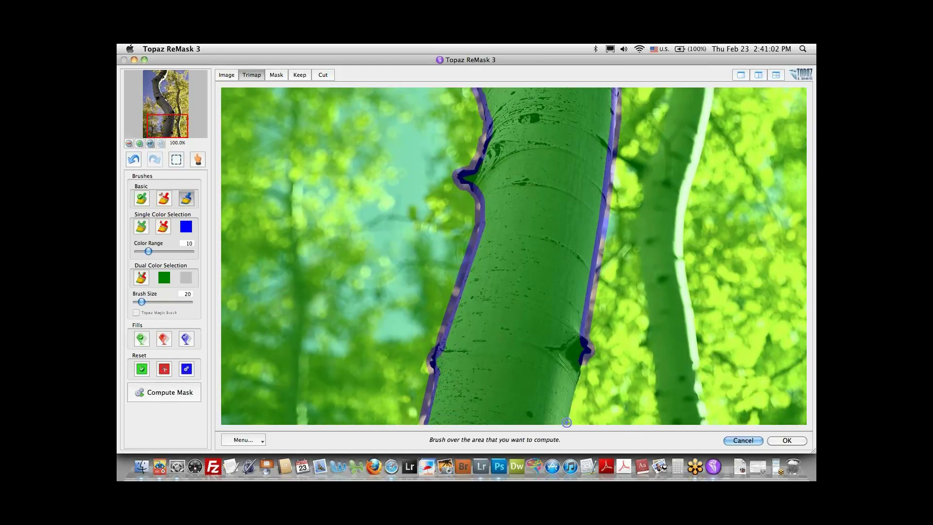
{"action": "left_click_drag", "start_coordinate": [568, 423], "coordinate": [567, 424]}
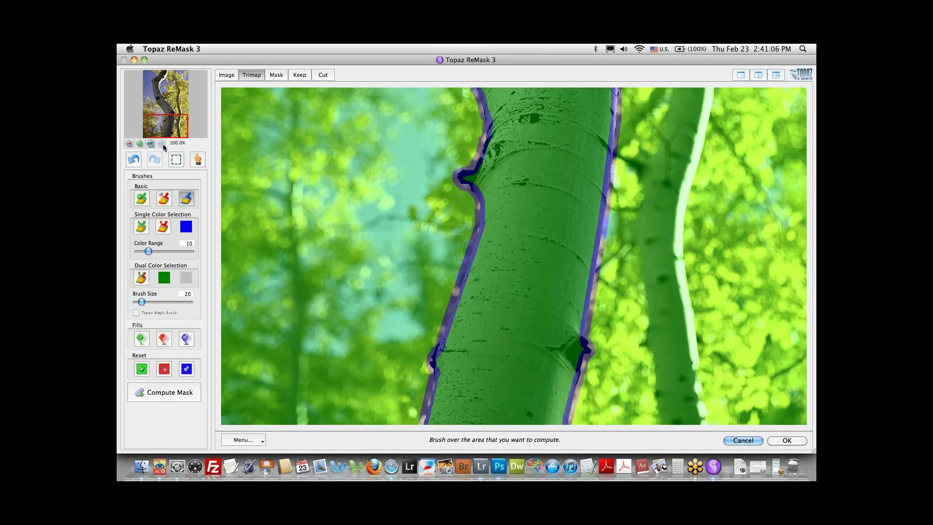
- Fill the background on both sides of the outlined trunk with the red cut fill
{"action": "left_click", "coordinate": [150, 145]}
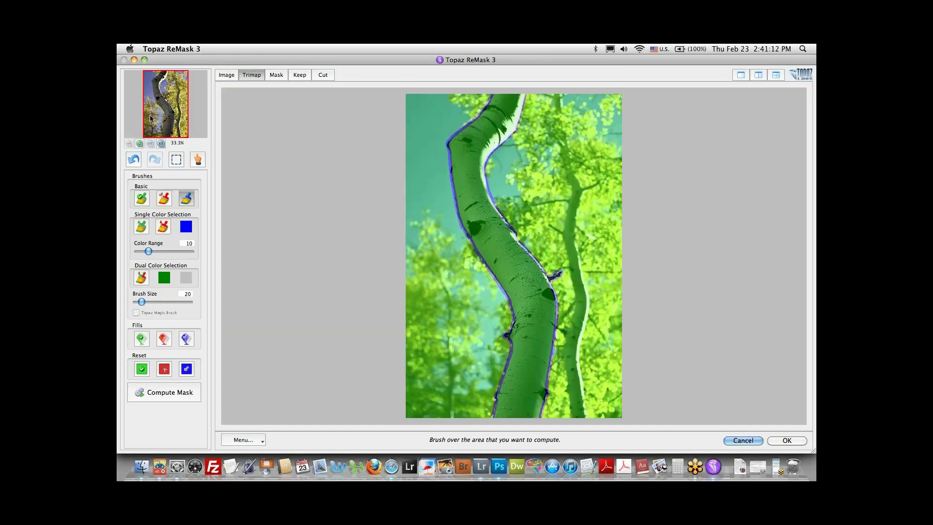
{"action": "left_click", "coordinate": [164, 340]}
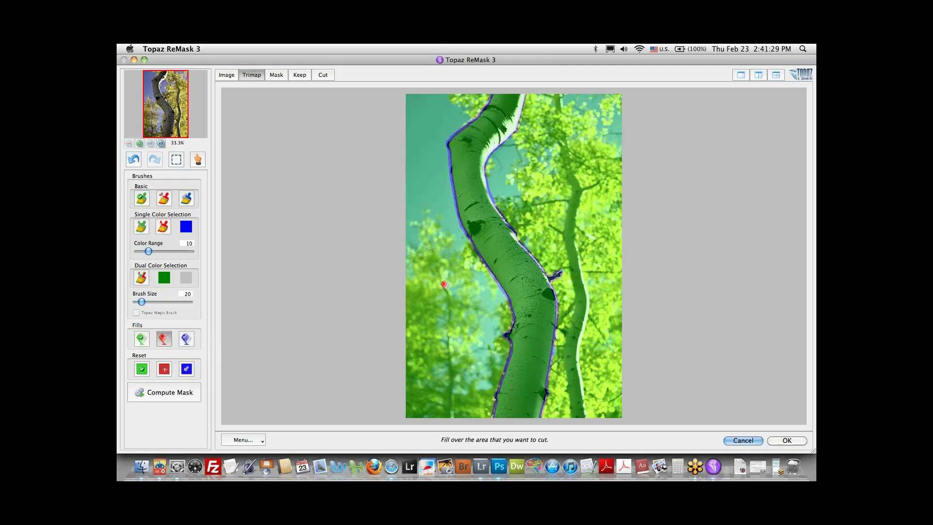
{"action": "left_click", "coordinate": [444, 285]}
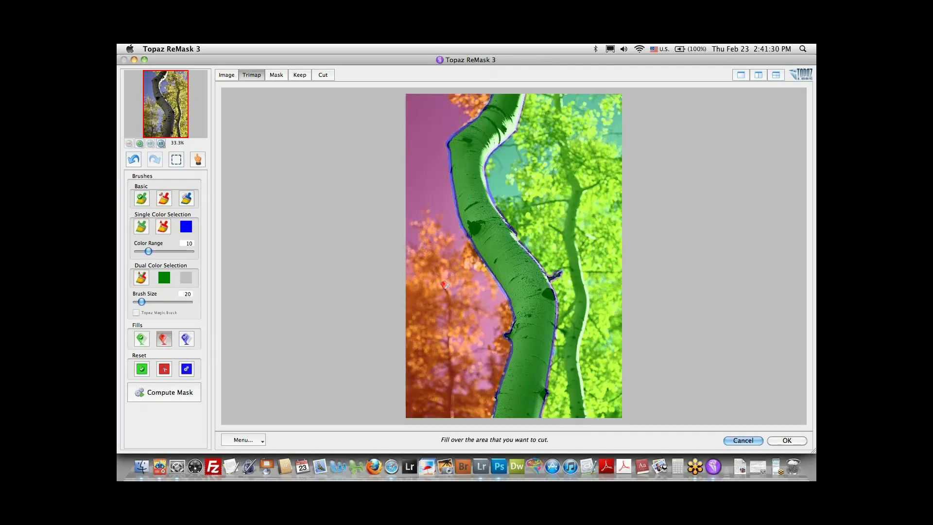
{"action": "left_click", "coordinate": [564, 211]}
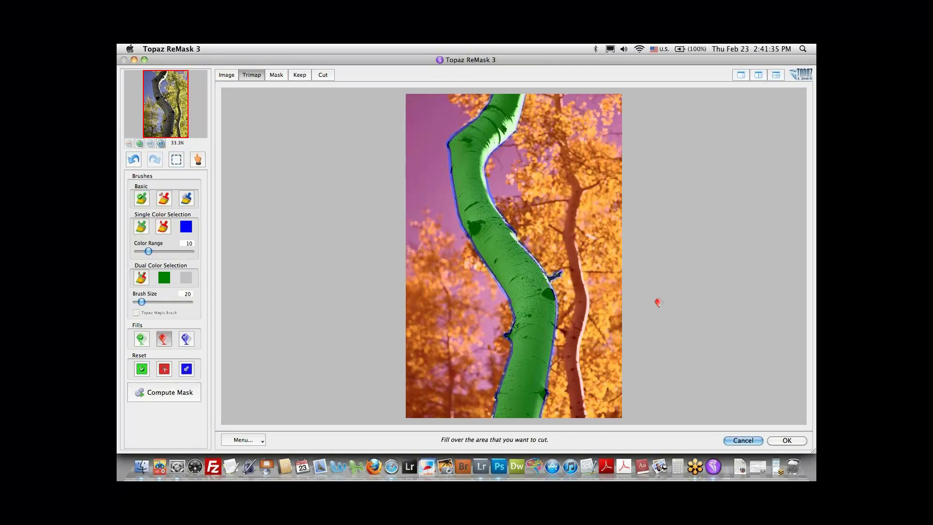
- Compute the mask and show it side by side with the Keep preview
{"action": "left_click", "coordinate": [188, 393]}
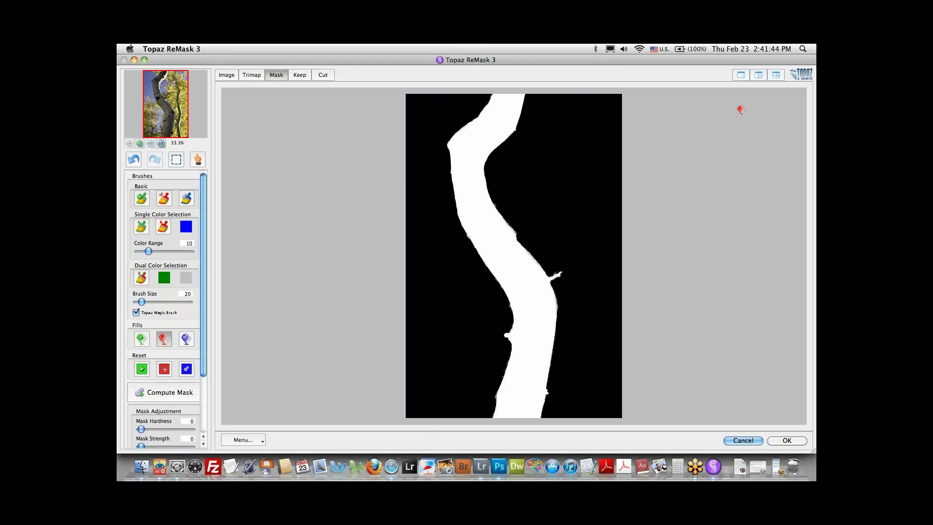
{"action": "left_click", "coordinate": [759, 76]}
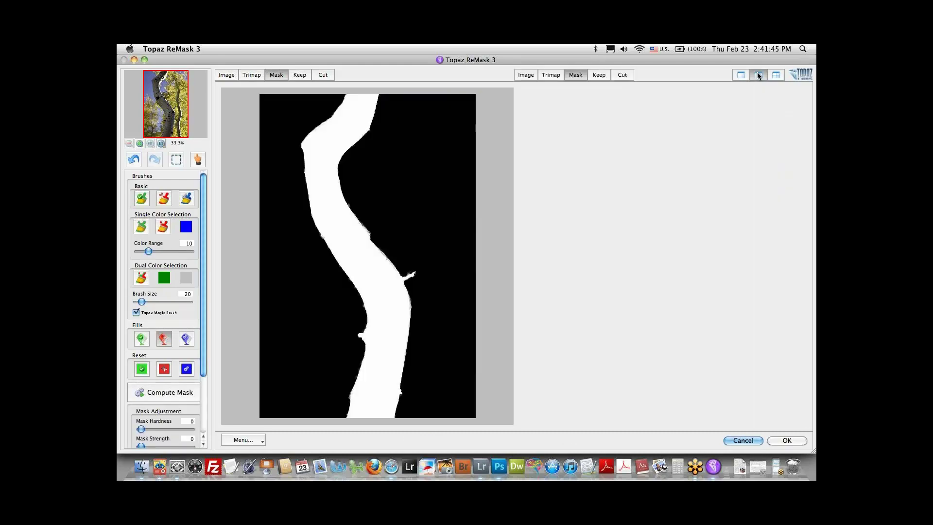
{"action": "left_click", "coordinate": [602, 76]}
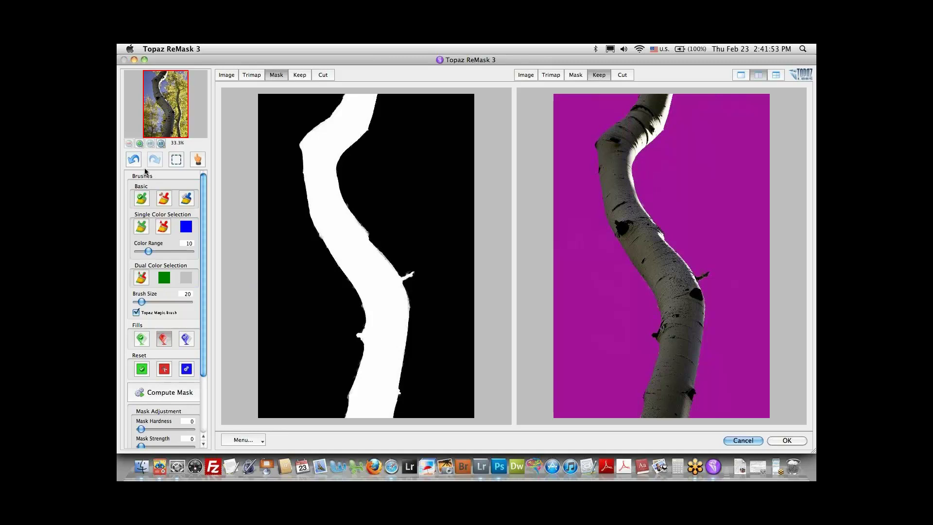
- Remove the stray speck outside the upper right edge of the trunk mask with the cut brush
{"action": "left_click", "coordinate": [139, 144]}
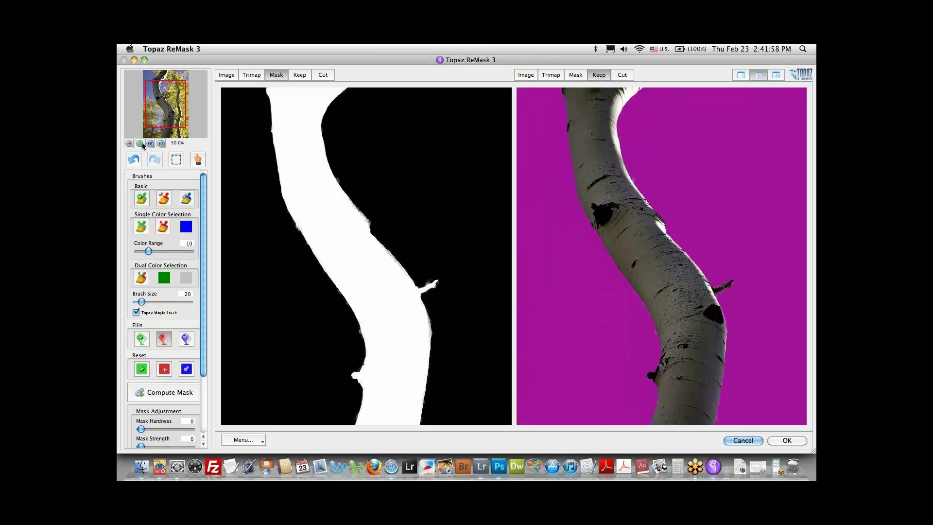
{"action": "left_click", "coordinate": [140, 143]}
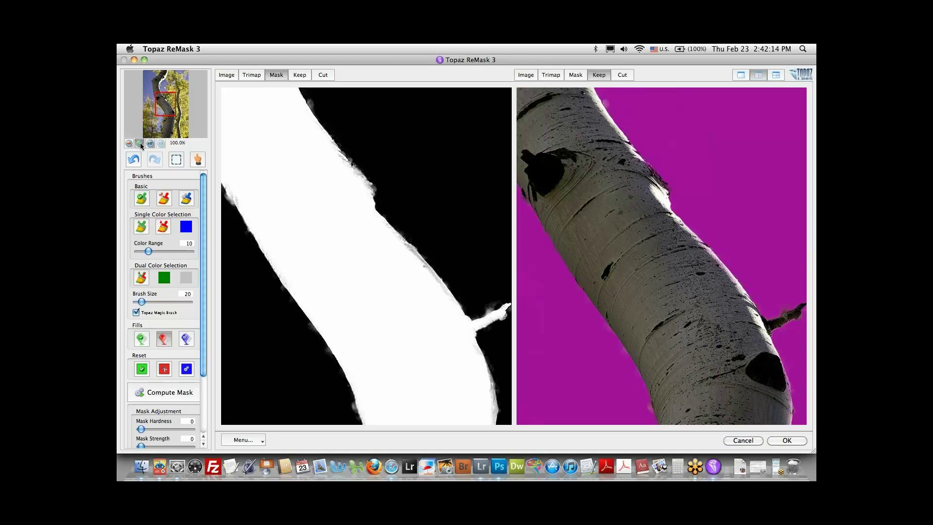
{"action": "left_click", "coordinate": [140, 143]}
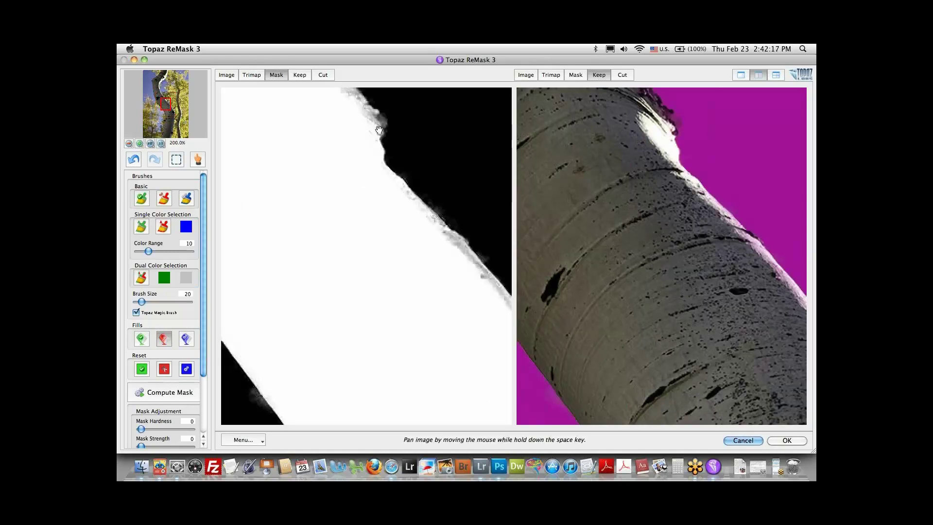
{"action": "left_click", "coordinate": [129, 143]}
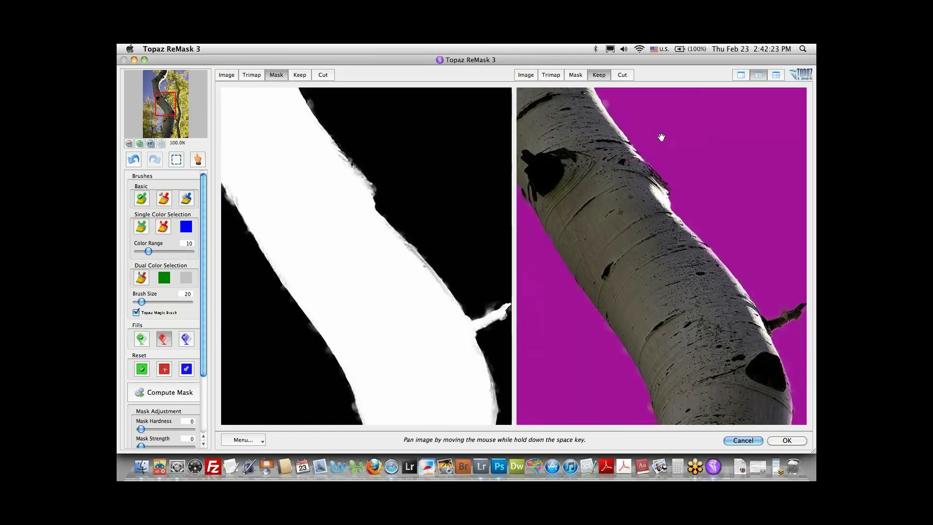
{"action": "left_click_drag", "start_coordinate": [662, 138], "coordinate": [683, 231]}
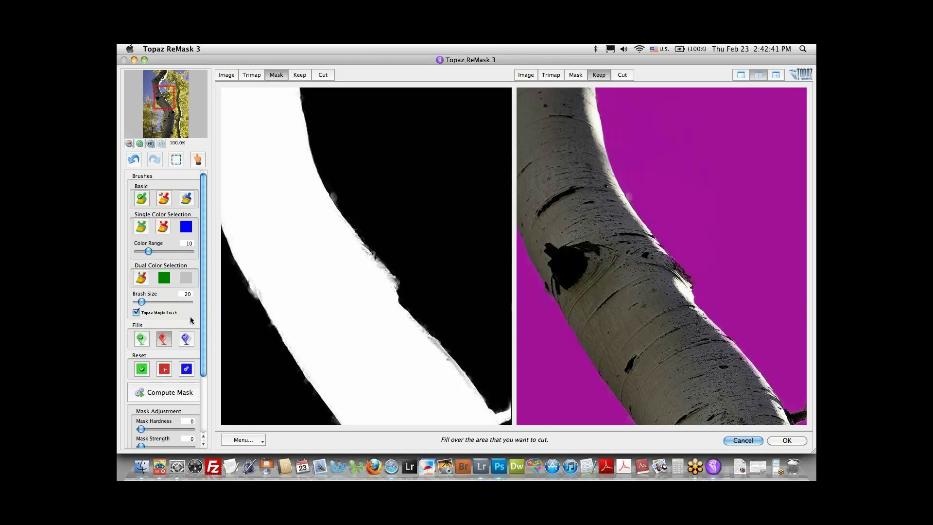
{"action": "left_click", "coordinate": [141, 198]}
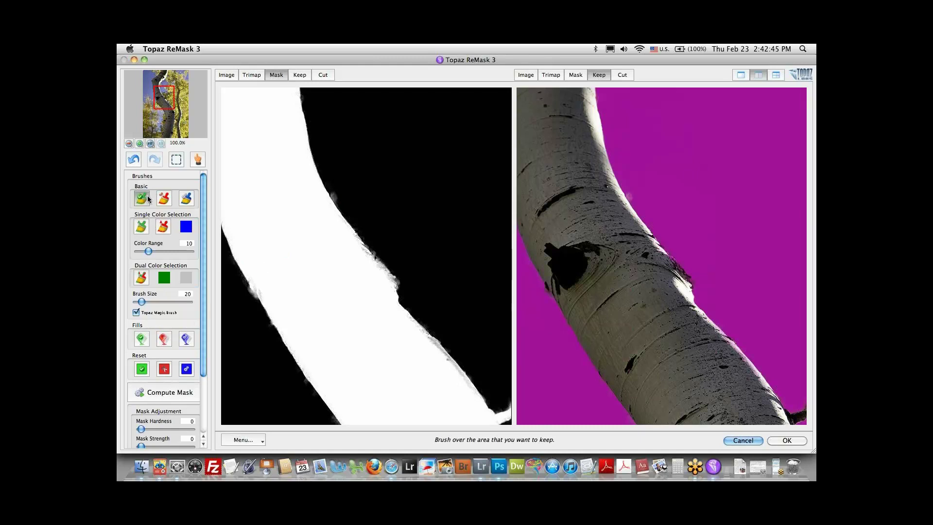
{"action": "left_click", "coordinate": [163, 199]}
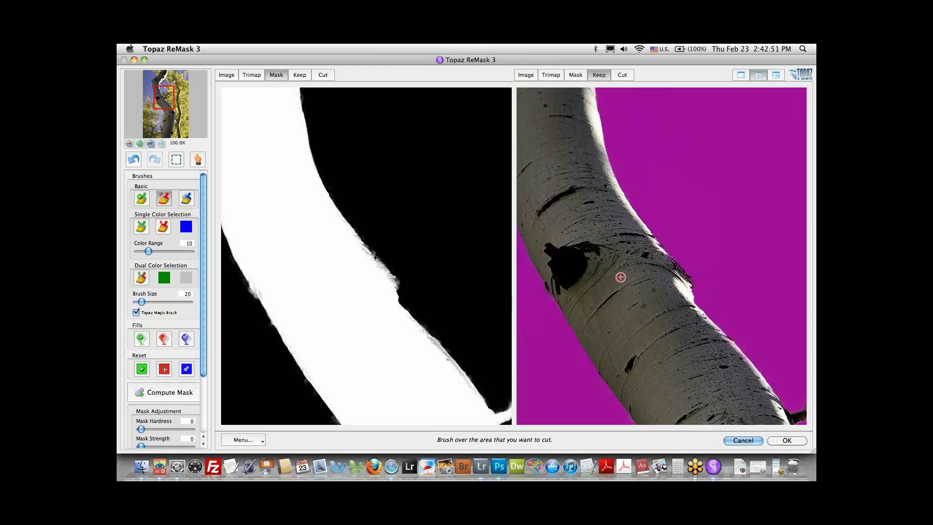
- Fill in the grey, patchy area at the rough bark bump on the trunk's right edge with the keep brush
{"action": "key", "text": "g"}
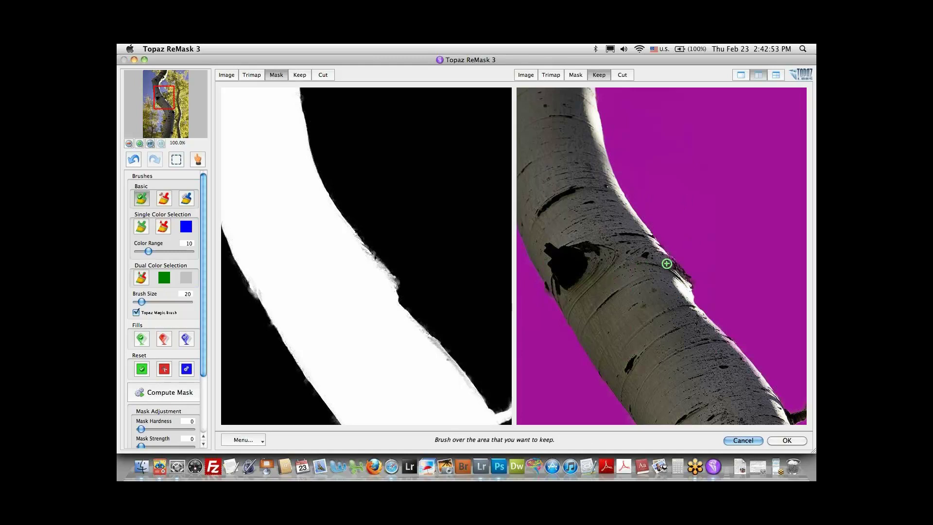
{"action": "left_click", "coordinate": [667, 262]}
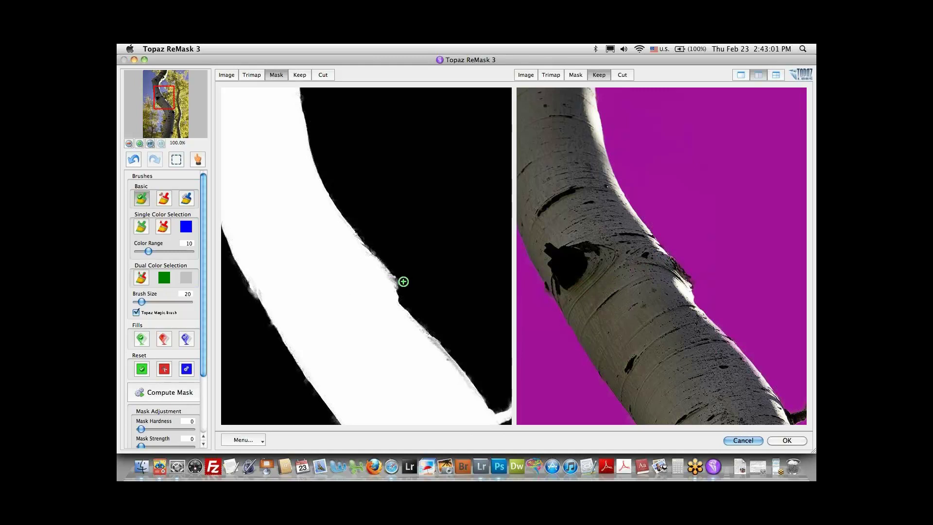
{"action": "key", "text": "x"}
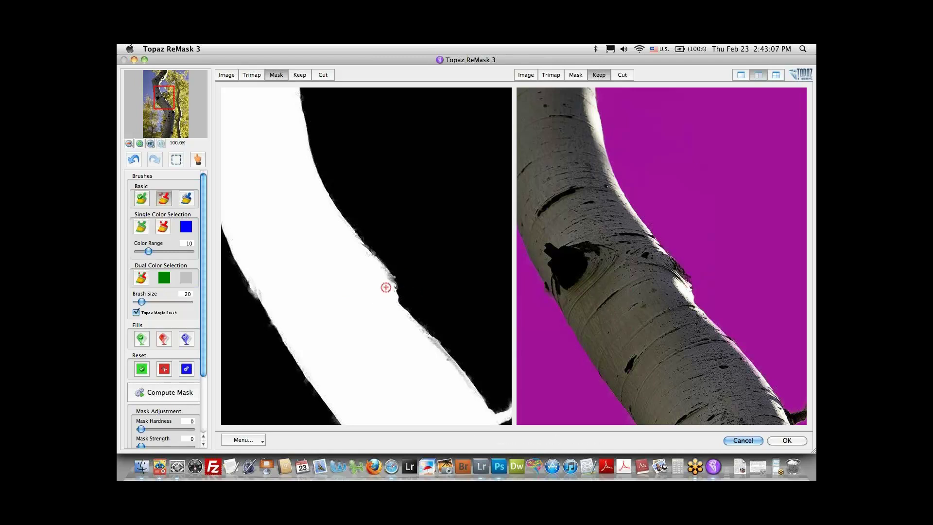
{"action": "key", "text": "x"}
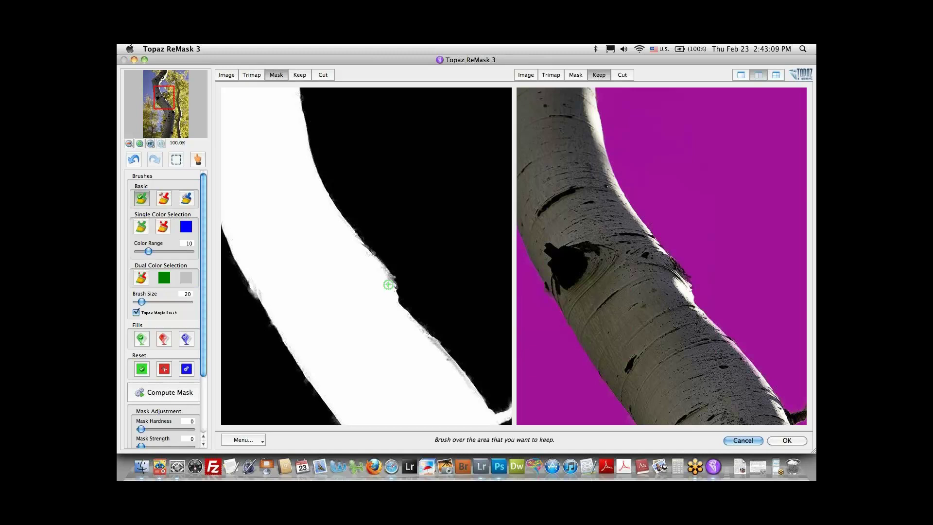
{"action": "left_click_drag", "start_coordinate": [387, 281], "coordinate": [389, 285]}
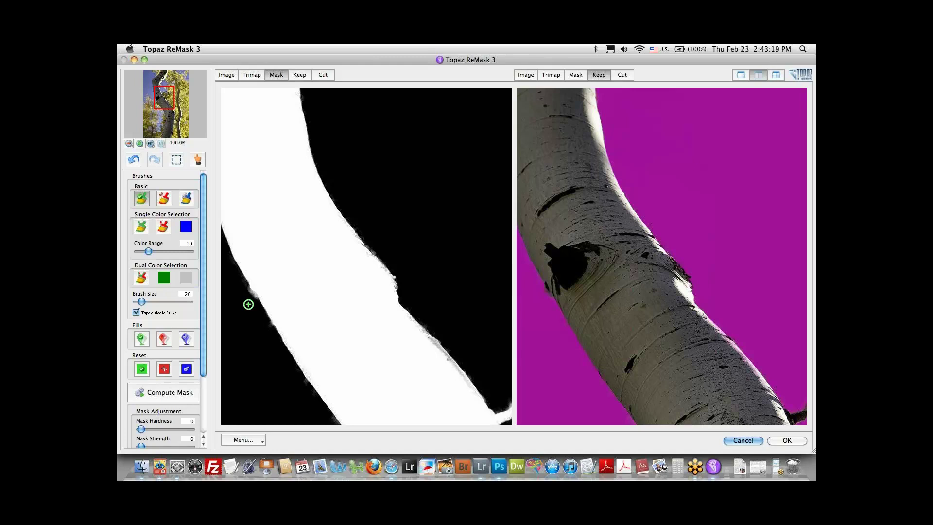
- Clean up the fuzzy spot on the trunk's left edge and fill the grey patch along the right edge below the bump
{"action": "left_click", "coordinate": [250, 298]}
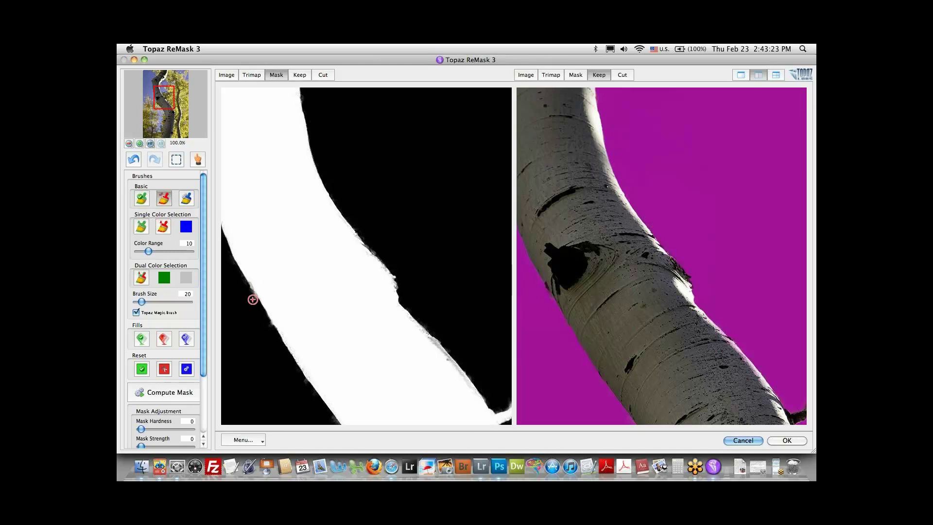
{"action": "key", "text": "x"}
{"action": "left_click", "coordinate": [255, 283]}
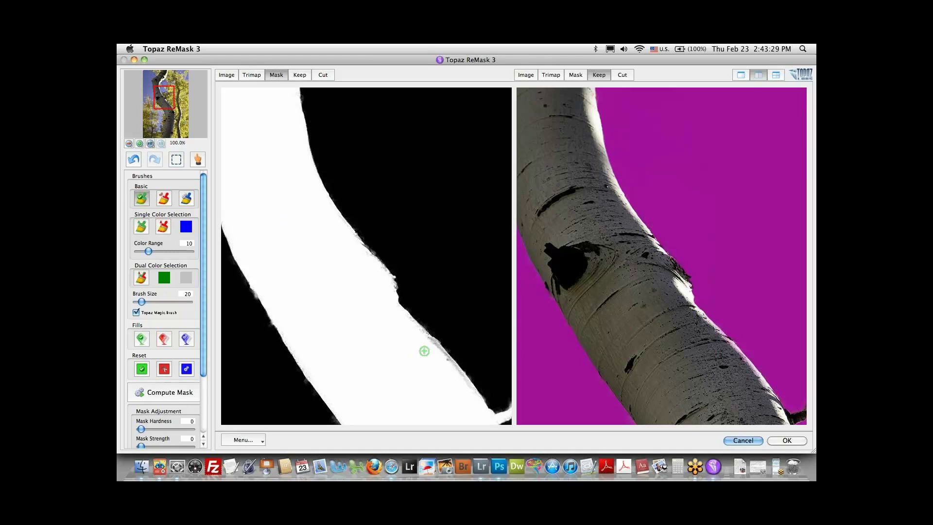
{"action": "left_click_drag", "start_coordinate": [430, 344], "coordinate": [438, 354]}
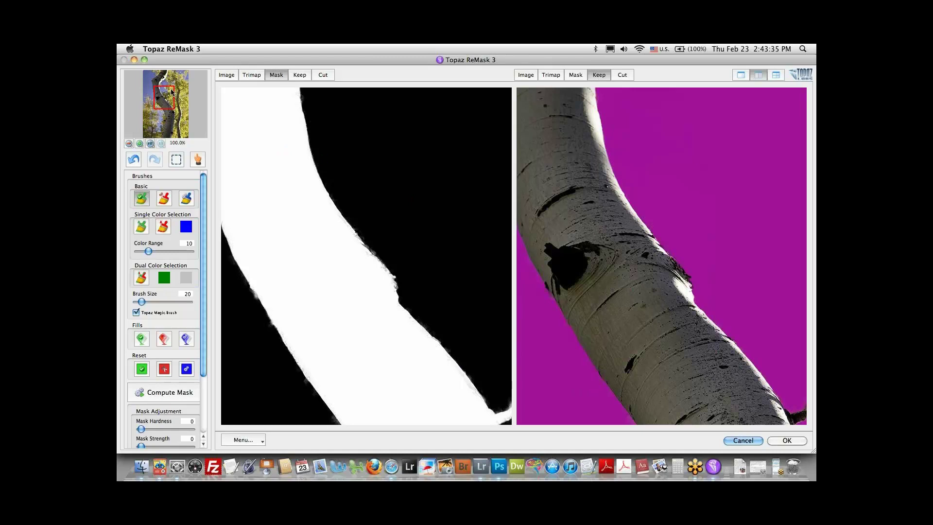
- Restore the small knob on the lower left edge of the trunk with the keep brush
{"action": "left_click_drag", "start_coordinate": [172, 91], "coordinate": [168, 74]}
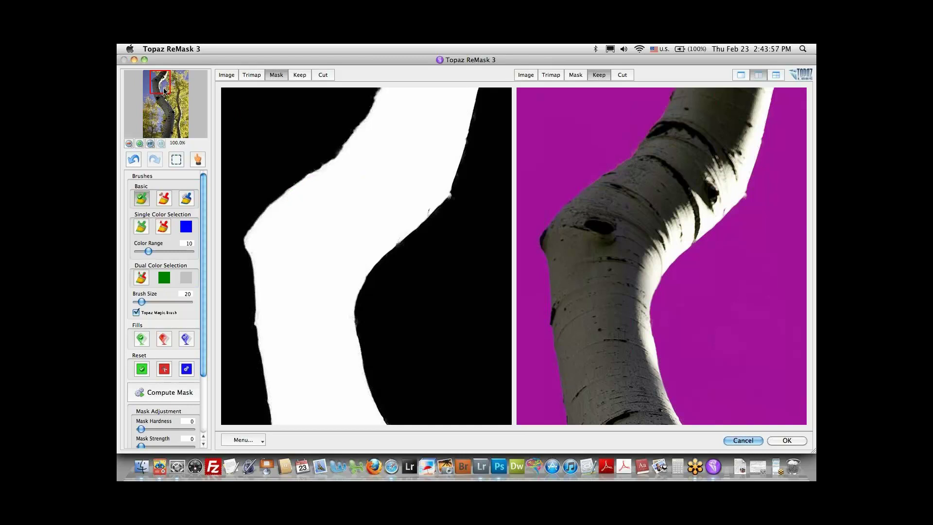
{"action": "left_click_drag", "start_coordinate": [164, 91], "coordinate": [176, 120]}
{"action": "key", "text": "x"}
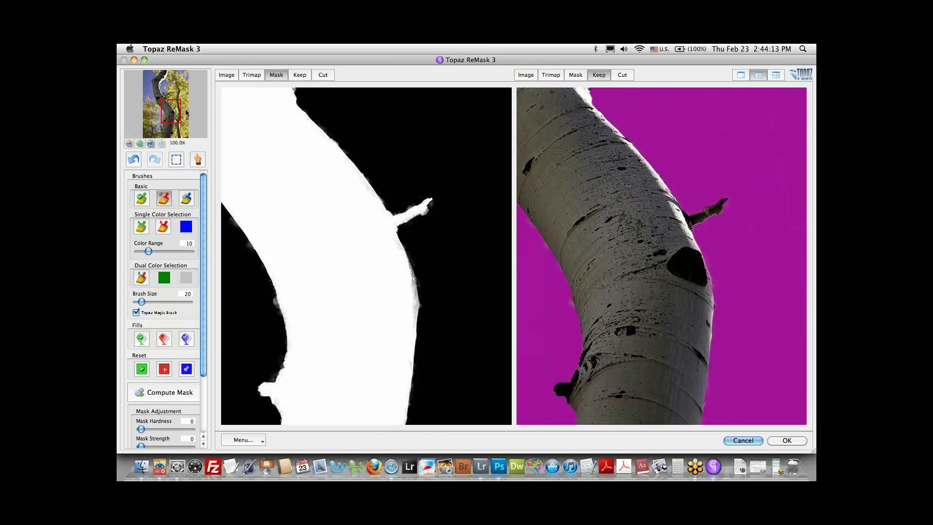
{"action": "left_click_drag", "start_coordinate": [173, 115], "coordinate": [164, 135]}
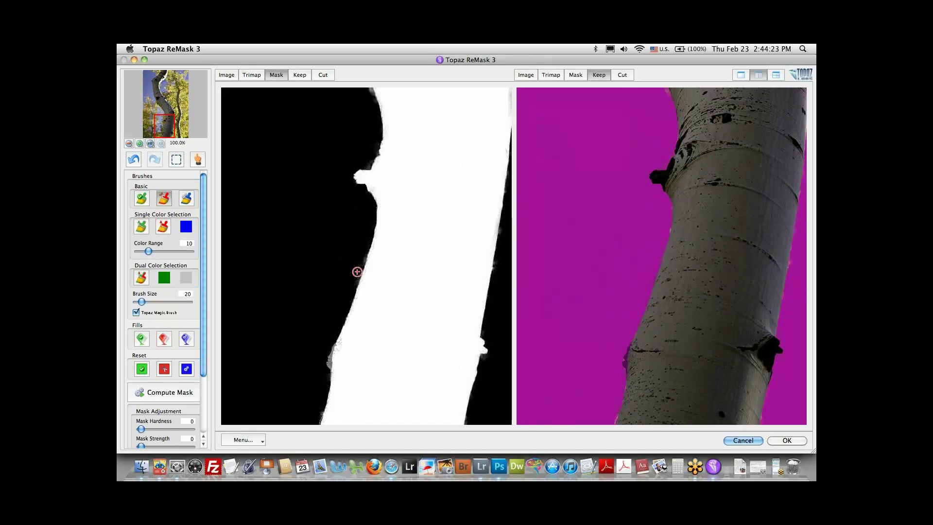
{"action": "key", "text": "g"}
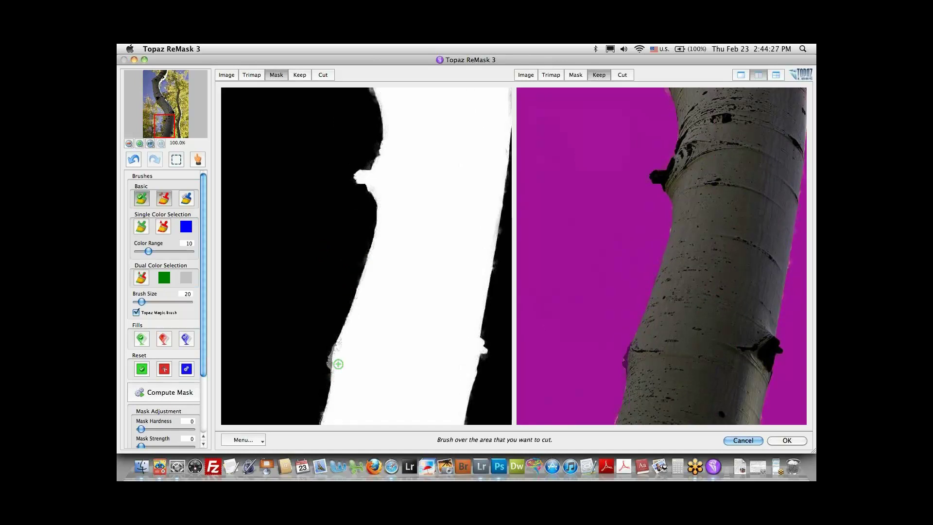
{"action": "left_click", "coordinate": [336, 363]}
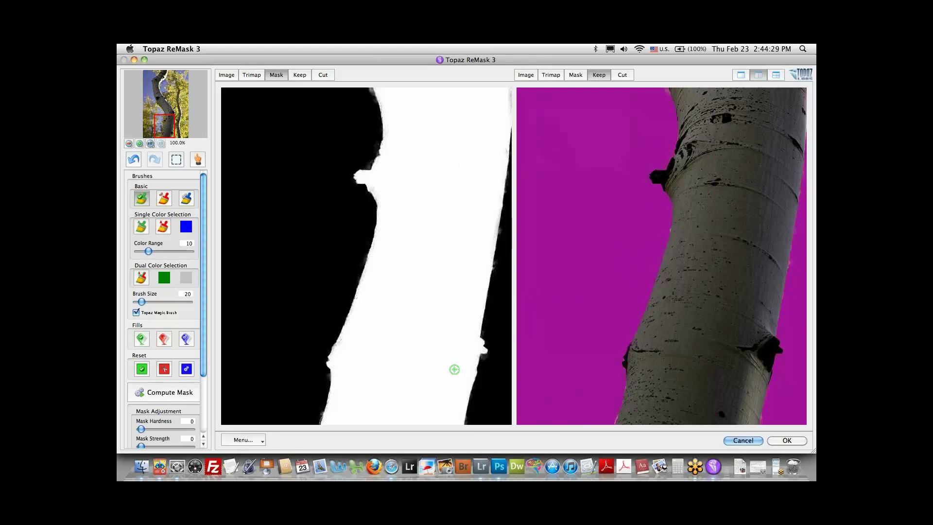
- Apply the ReMask result to the image and delete the unmasked Remask layer
{"action": "left_click", "coordinate": [788, 441]}
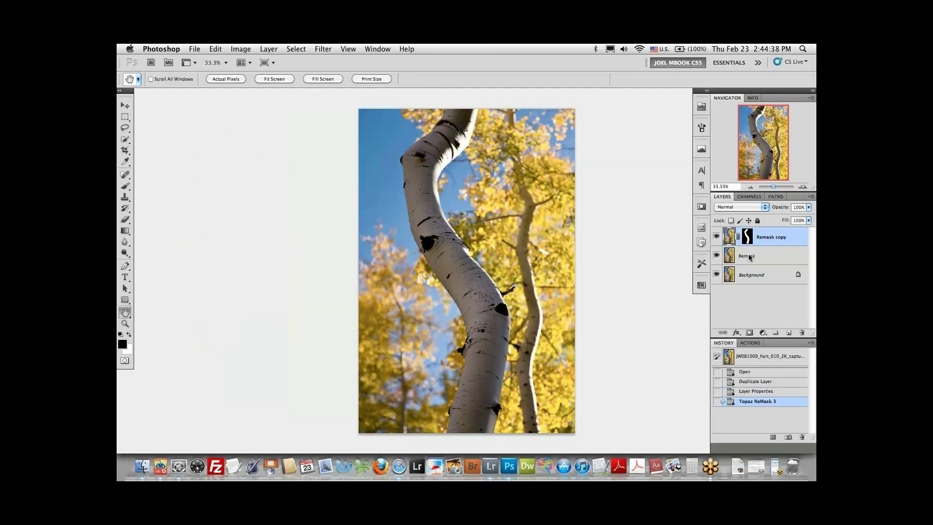
{"action": "left_click_drag", "start_coordinate": [748, 258], "coordinate": [809, 334]}
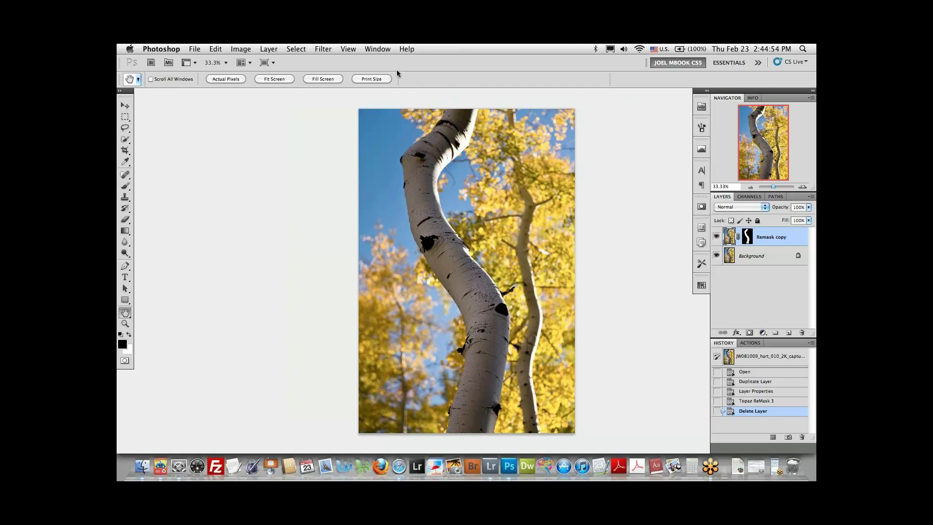
{"action": "left_click", "coordinate": [269, 49]}
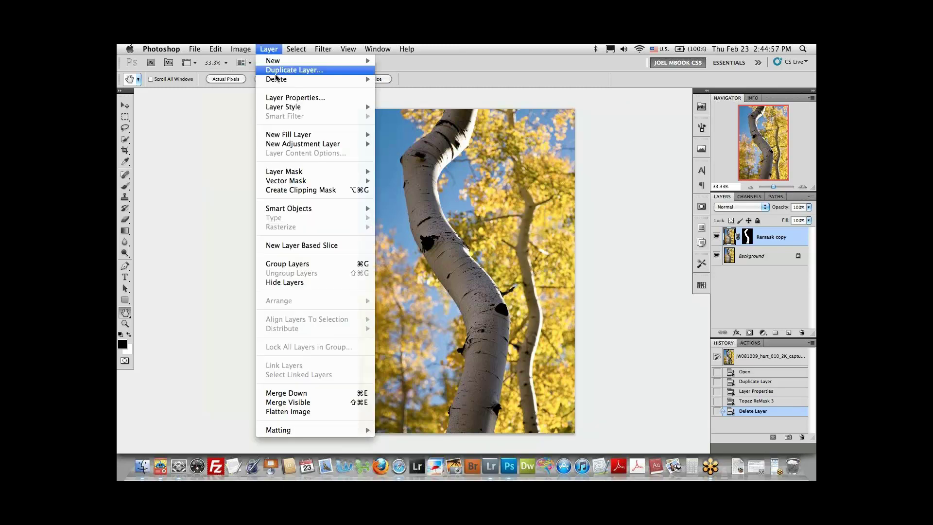
{"action": "mouse_move", "coordinate": [301, 144]}
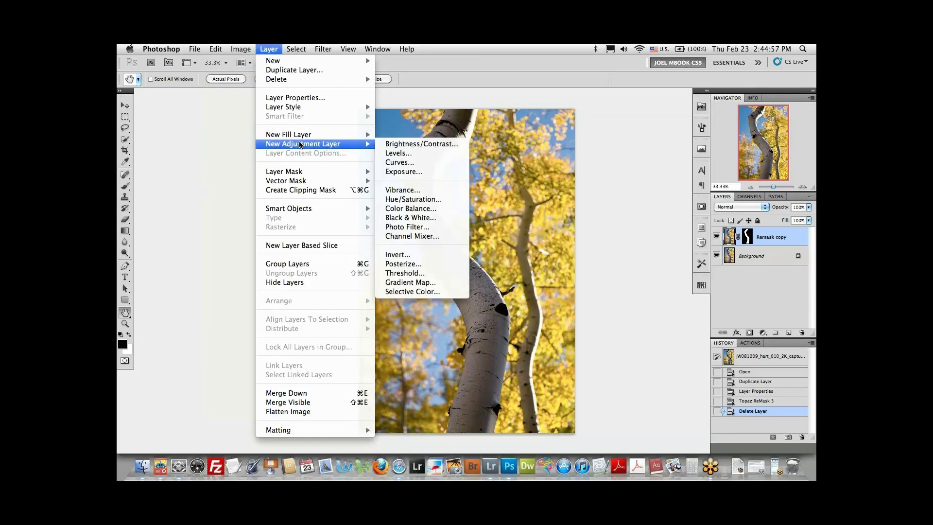
{"action": "left_click", "coordinate": [399, 153]}
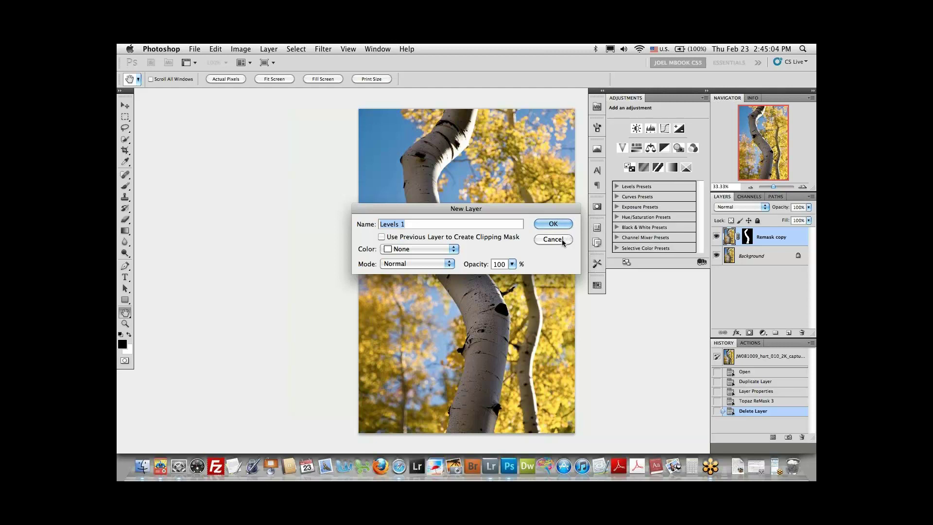
{"action": "left_click", "coordinate": [552, 239]}
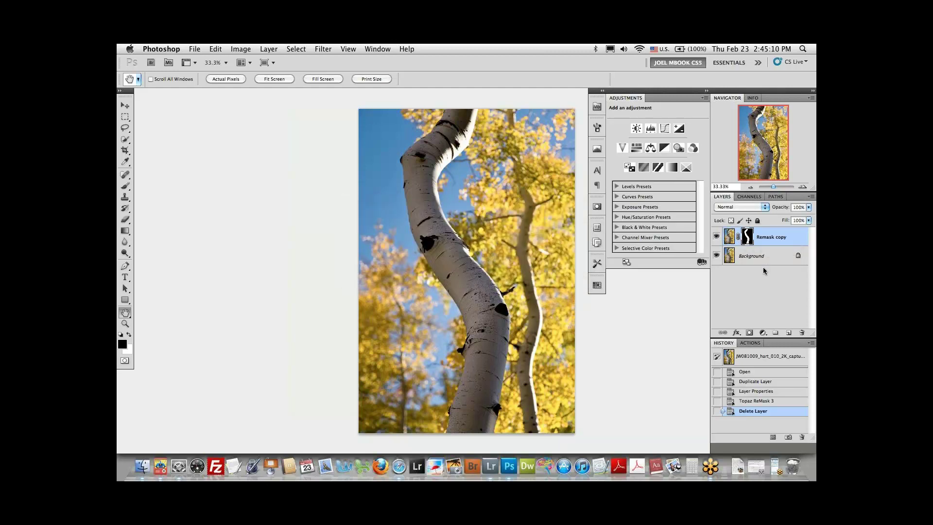
- Create a Levels adjustment layer named "lighten tree" above the Remask copy layer
{"action": "left_click", "coordinate": [261, 51]}
{"action": "mouse_move", "coordinate": [291, 146]}
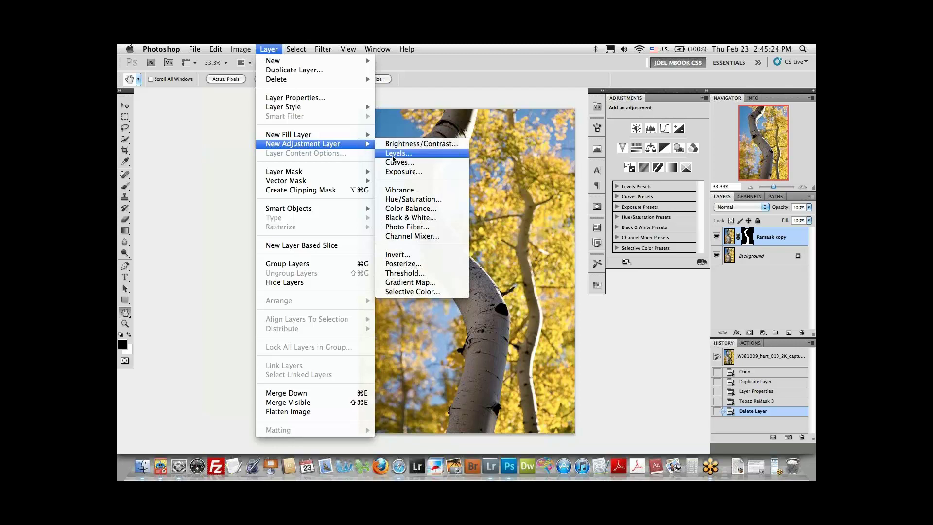
{"action": "left_click", "coordinate": [393, 153]}
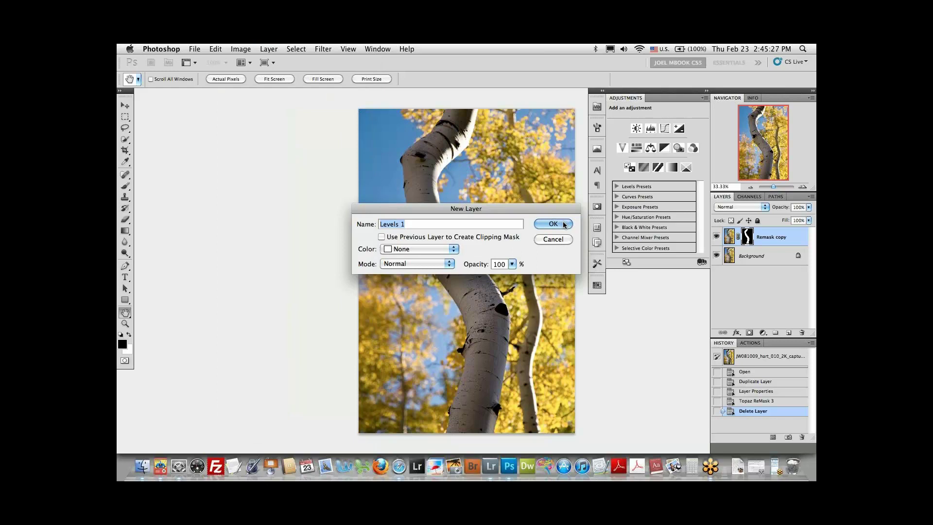
{"action": "key", "text": "BackSpace"}
{"action": "type", "text": "lighten tree"}
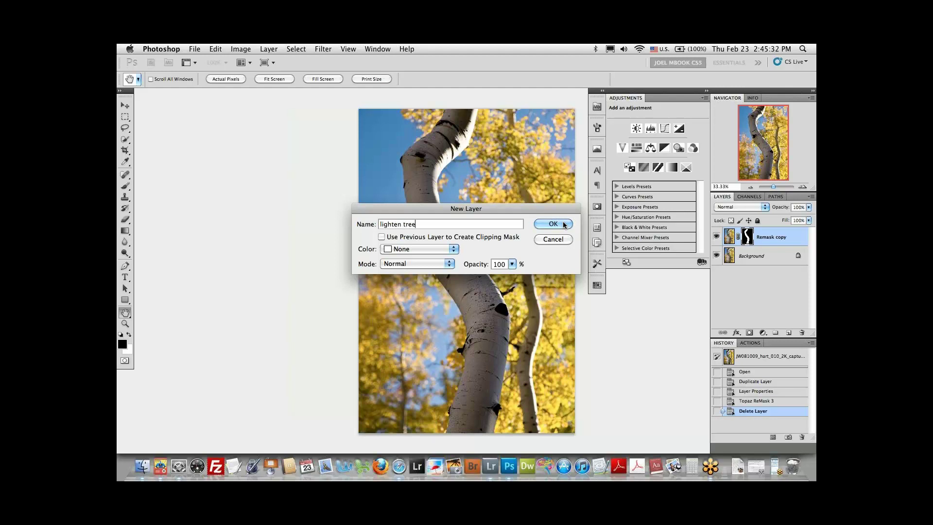
{"action": "left_click", "coordinate": [564, 224]}
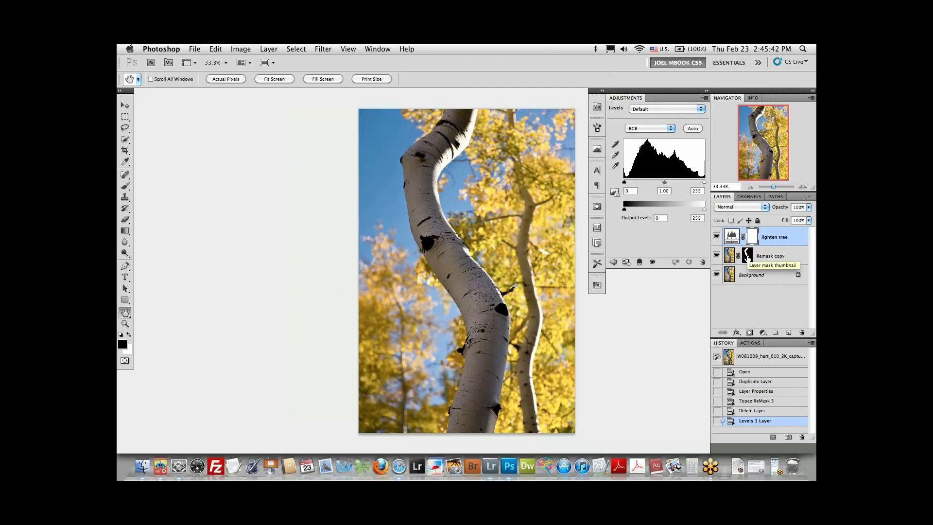
- Replace the lighten tree layer's mask with the trunk mask moved from Remask copy, and delete the Remask copy layer
{"action": "left_click", "coordinate": [748, 258]}
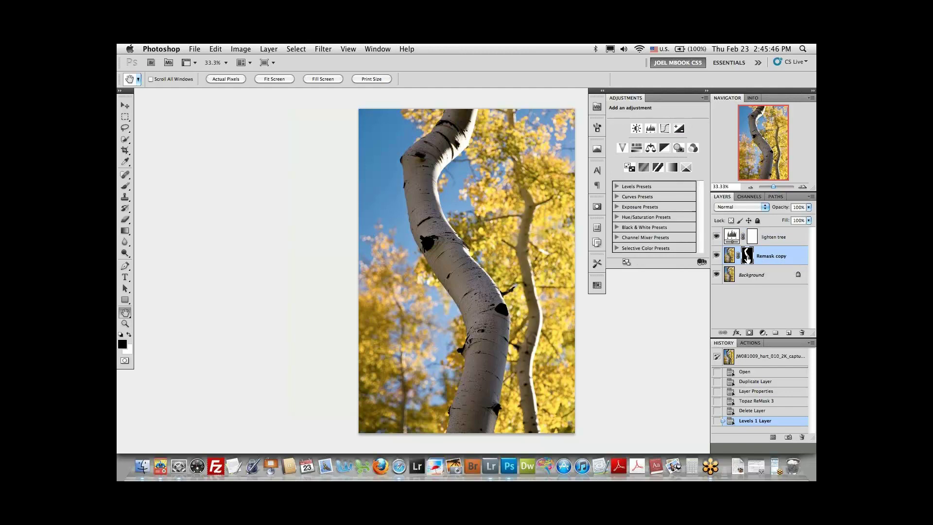
{"action": "left_click_drag", "start_coordinate": [747, 258], "coordinate": [754, 239]}
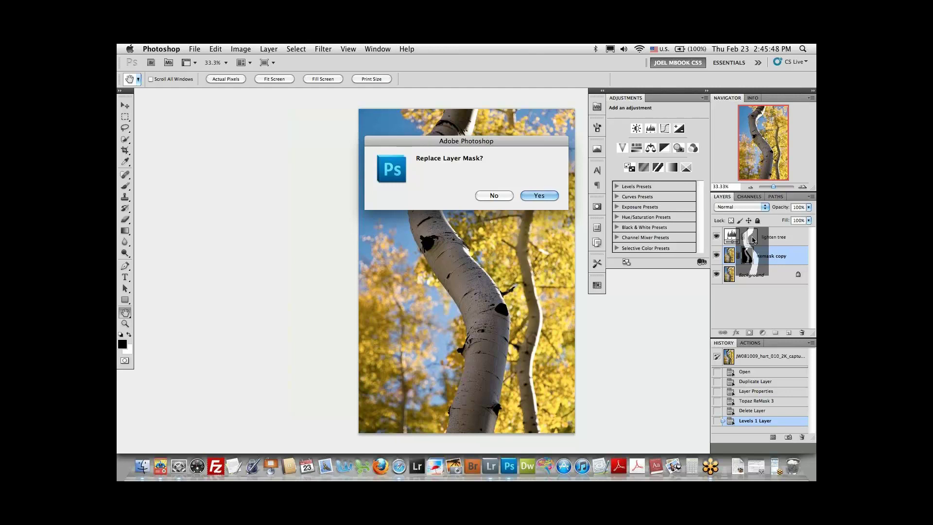
{"action": "left_click", "coordinate": [544, 195]}
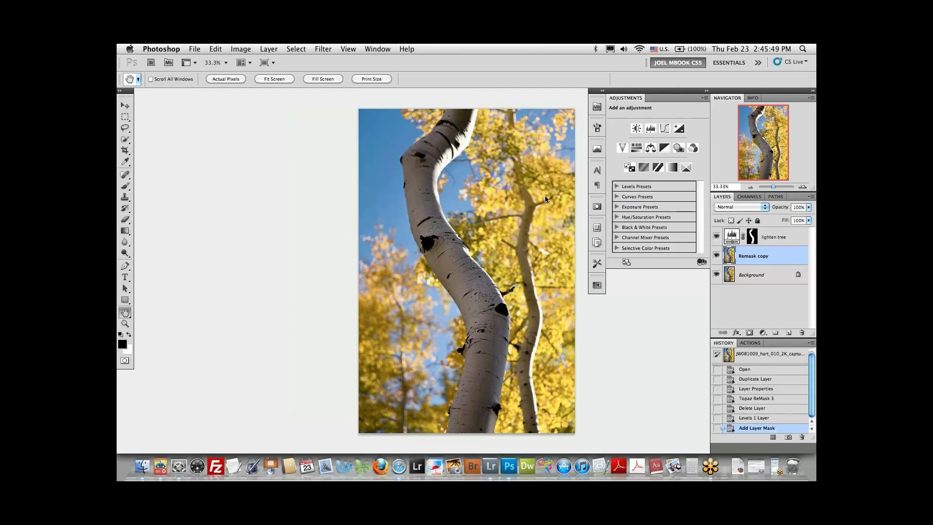
{"action": "left_click_drag", "start_coordinate": [754, 256], "coordinate": [802, 333]}
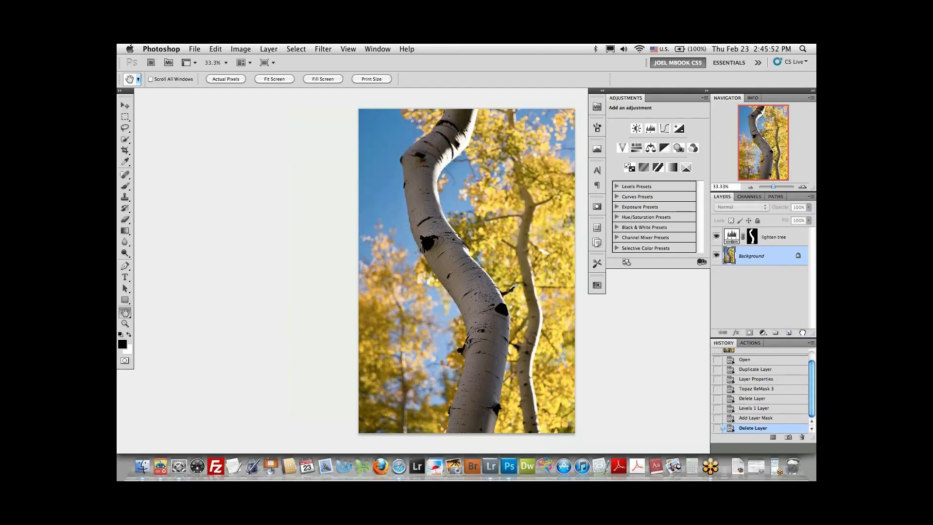
- Brighten the trunk on the lighten tree Levels layer with a midtone value of 1.41 and a white input level of 167
{"action": "left_click", "coordinate": [733, 237]}
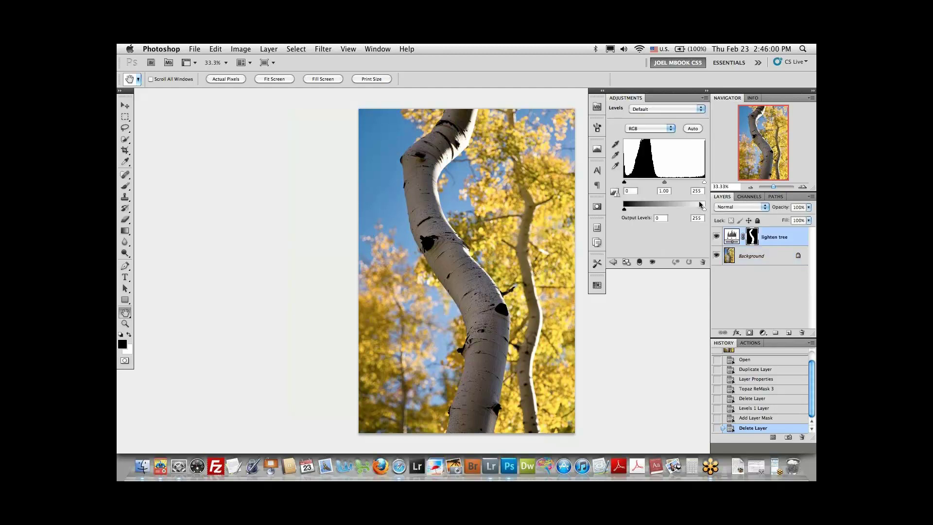
{"action": "left_click_drag", "start_coordinate": [706, 182], "coordinate": [645, 180]}
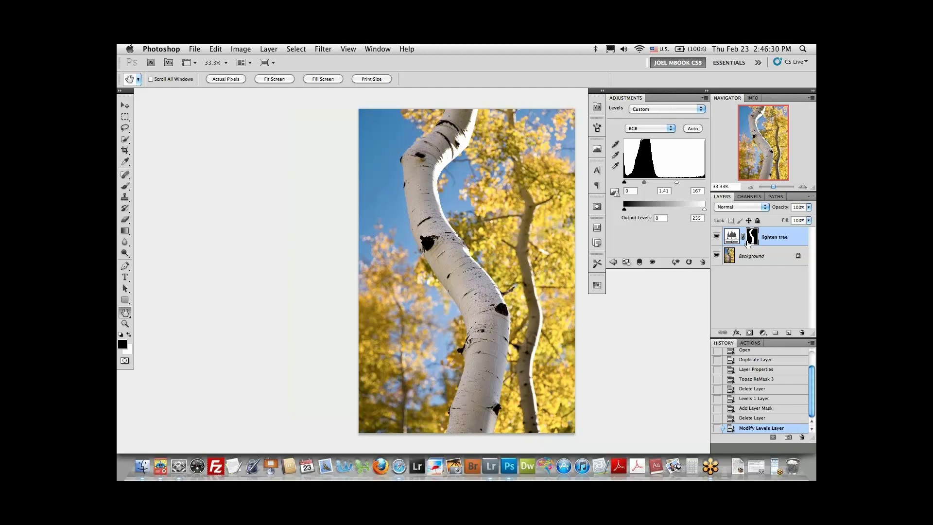
- Duplicate the Background layer and copy the lighten tree layer's mask onto the duplicate
{"action": "left_click_drag", "start_coordinate": [752, 258], "coordinate": [789, 331]}
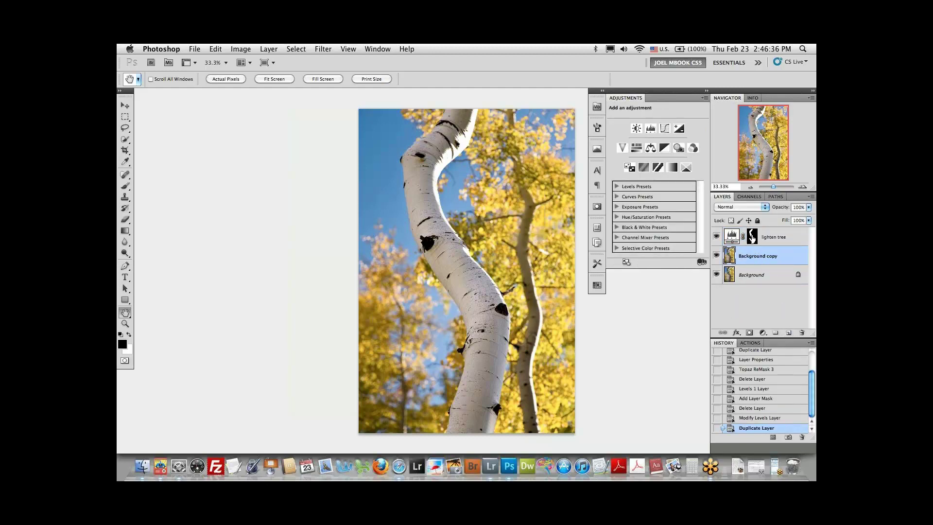
{"action": "left_click", "coordinate": [752, 237]}
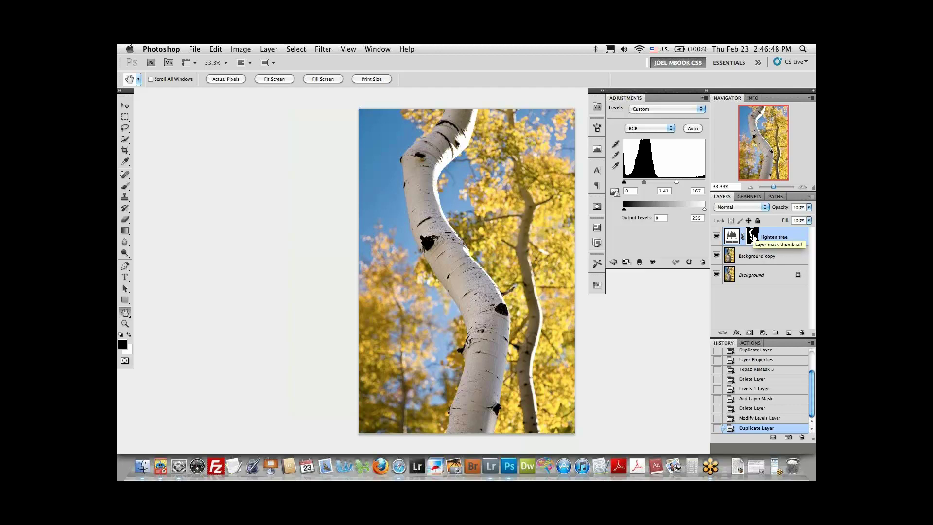
{"action": "left_click_drag", "start_coordinate": [752, 238], "coordinate": [754, 253]}
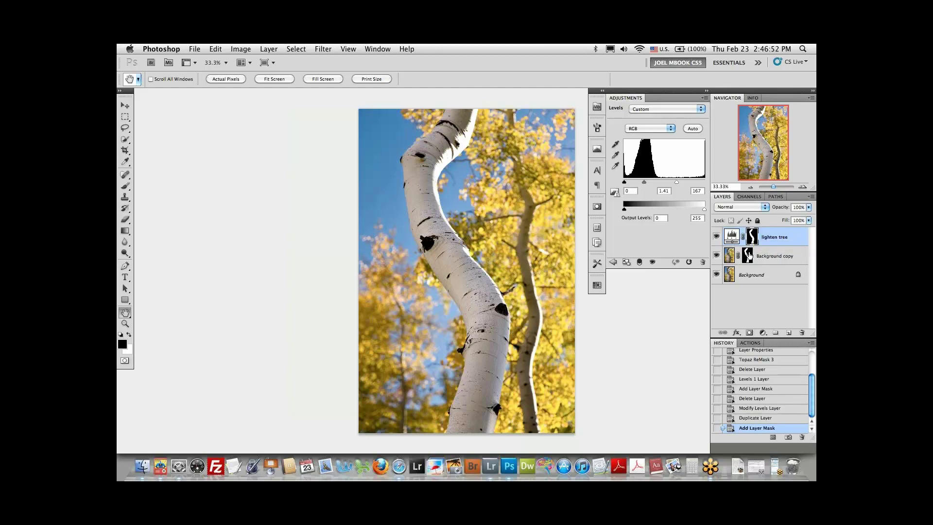
- Invert the Background copy layer's mask so it covers everything except the trunk
{"action": "left_click", "coordinate": [749, 255]}
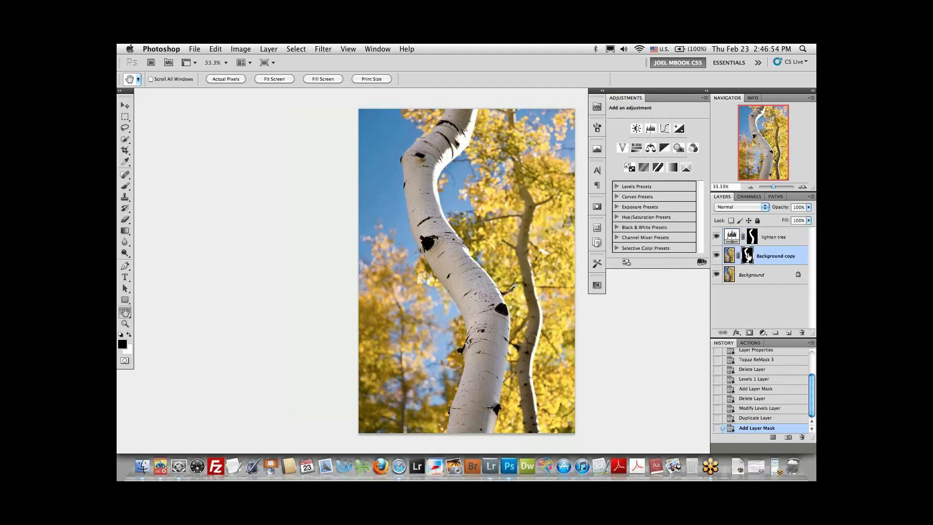
{"action": "left_click", "coordinate": [708, 91]}
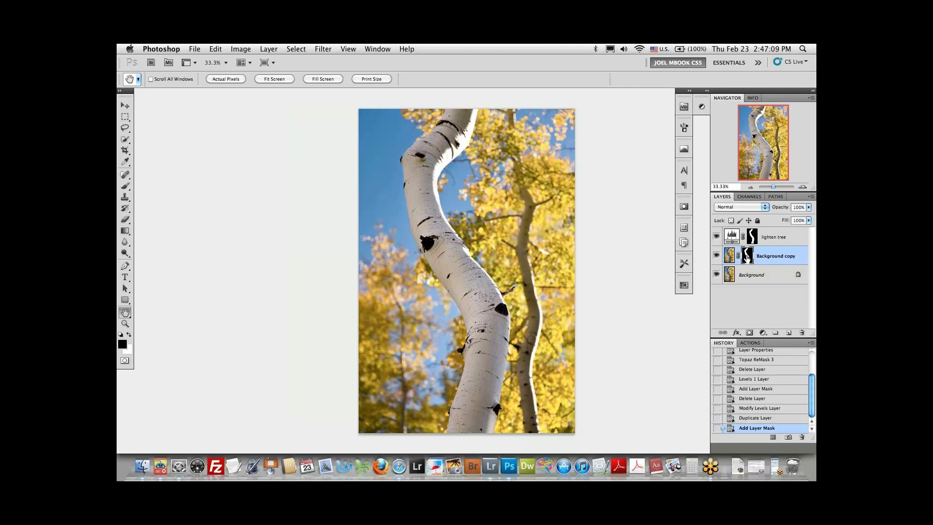
{"action": "key", "text": "super+i"}
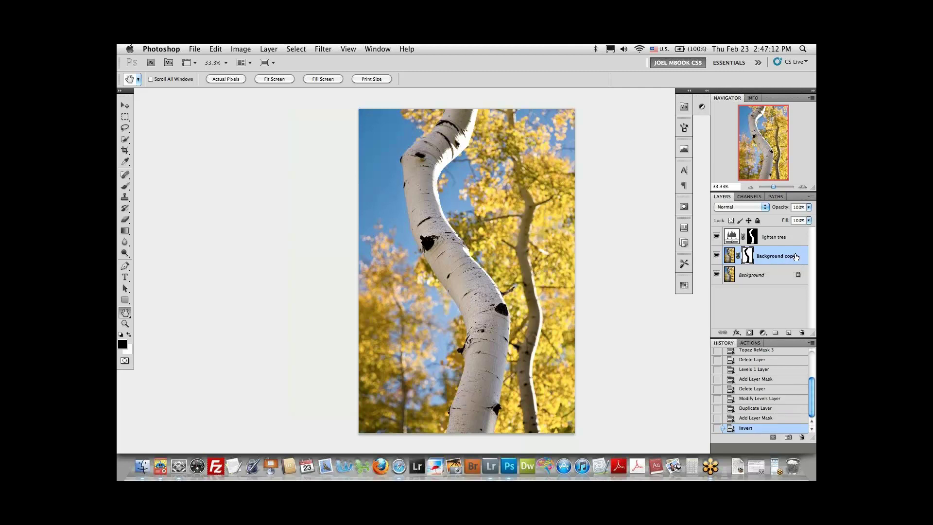
- Open Topaz Adjust 5 on the Background copy layer's image and reset all its settings
{"action": "left_click", "coordinate": [730, 255]}
{"action": "left_click", "coordinate": [324, 49]}
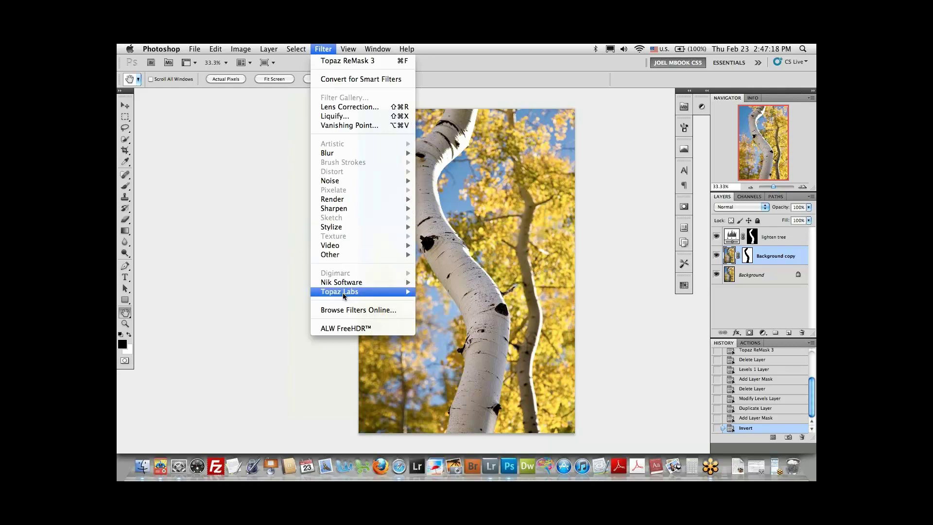
{"action": "mouse_move", "coordinate": [344, 294]}
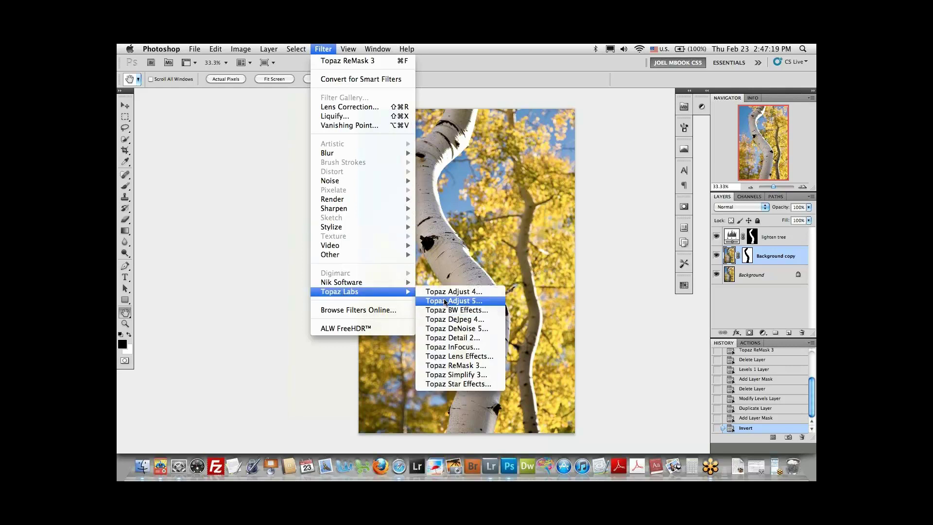
{"action": "left_click", "coordinate": [445, 302]}
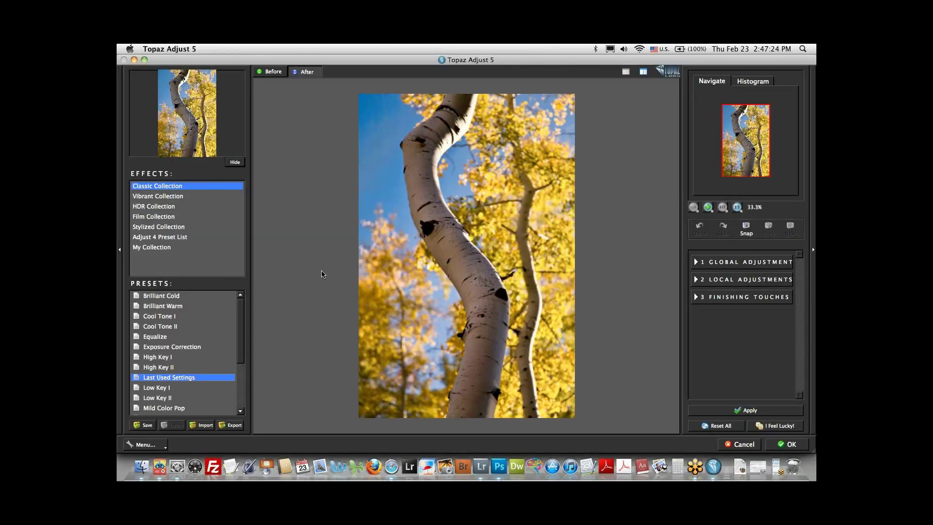
{"action": "left_click", "coordinate": [731, 425]}
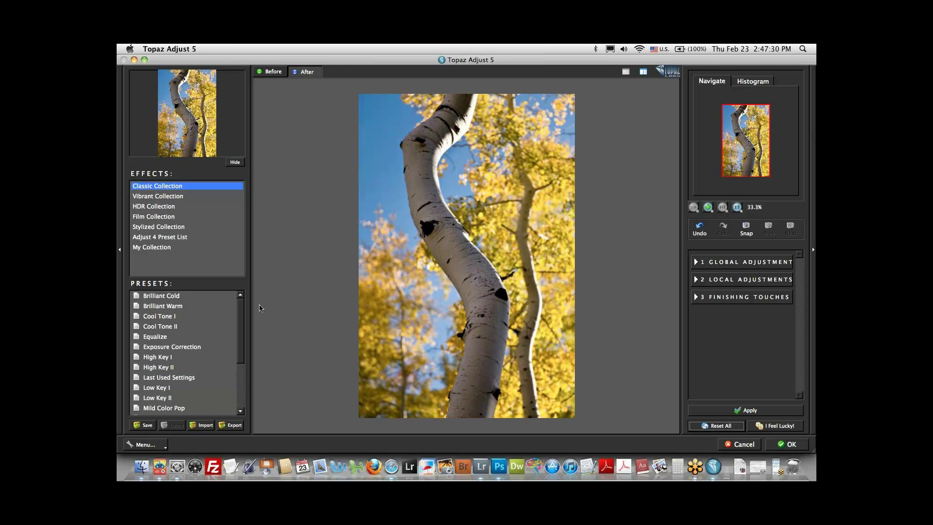
- Choose the Mild Color Pop preset from the Classic Collection, compare it with the original, and apply the filter
{"action": "scroll", "coordinate": [240, 314], "scroll_direction": "down", "scroll_amount": 5}
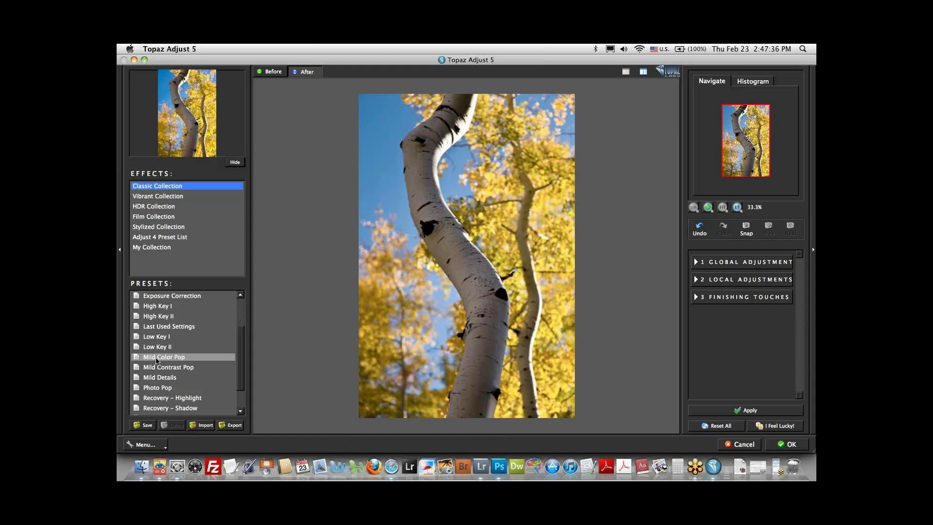
{"action": "left_click", "coordinate": [158, 360]}
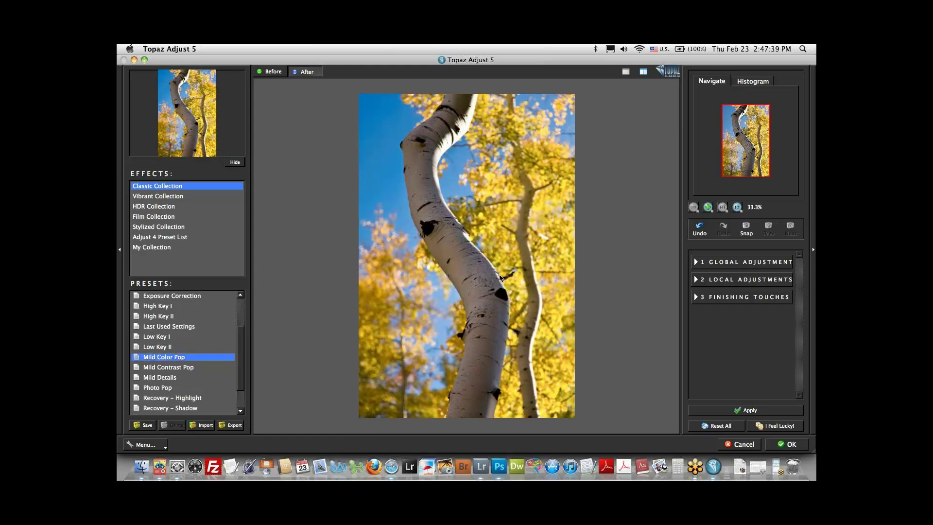
{"action": "left_click", "coordinate": [629, 263]}
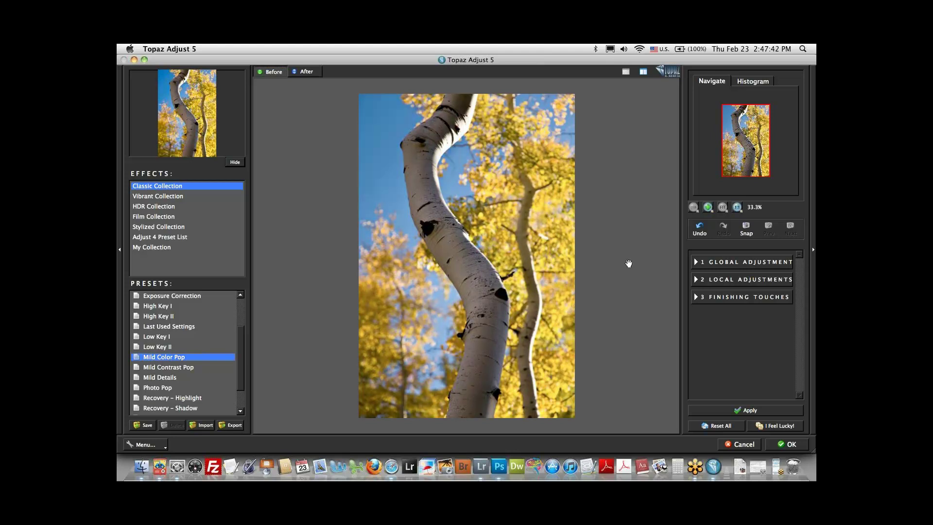
{"action": "left_click_drag", "start_coordinate": [629, 263], "coordinate": [631, 266]}
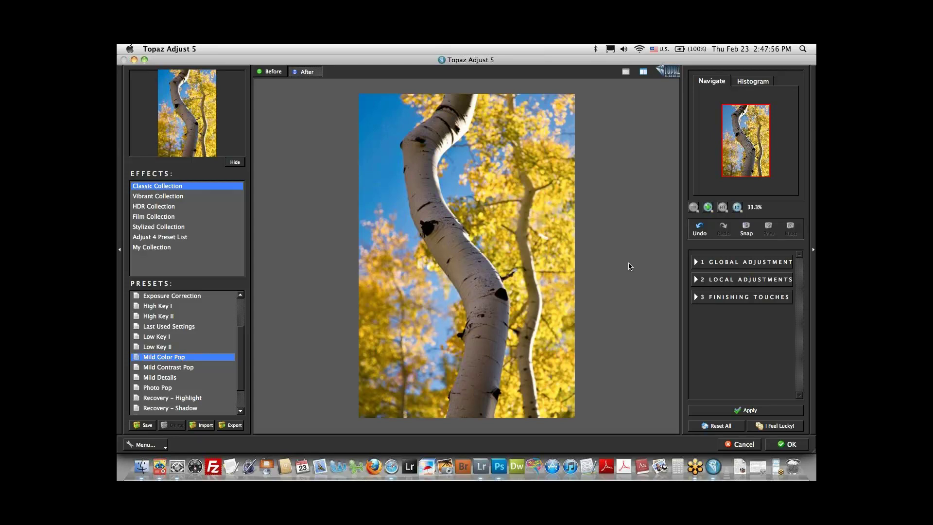
{"action": "left_click", "coordinate": [629, 263]}
{"action": "left_click", "coordinate": [792, 444]}
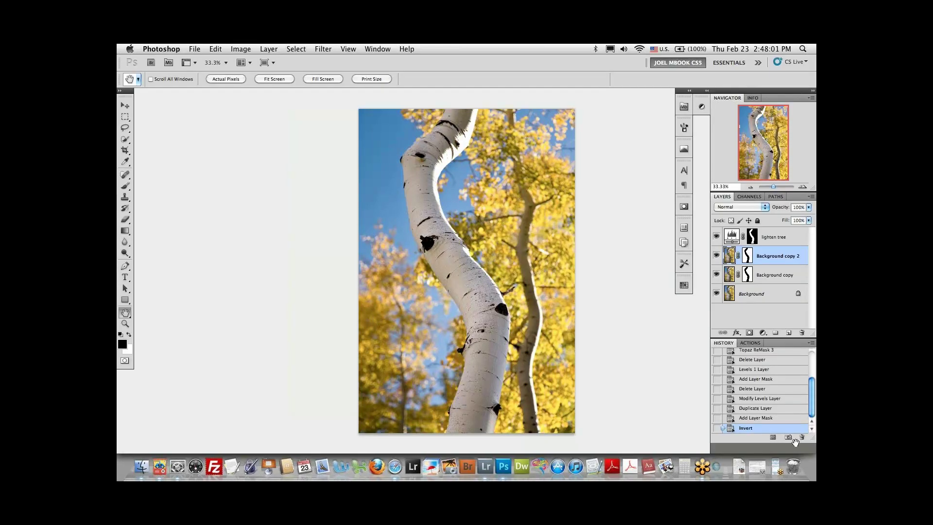
- Compare the image with the edit layers hidden and shown, and examine the trunk's edges at 100% magnification
{"action": "left_click_drag", "start_coordinate": [716, 275], "coordinate": [716, 238]}
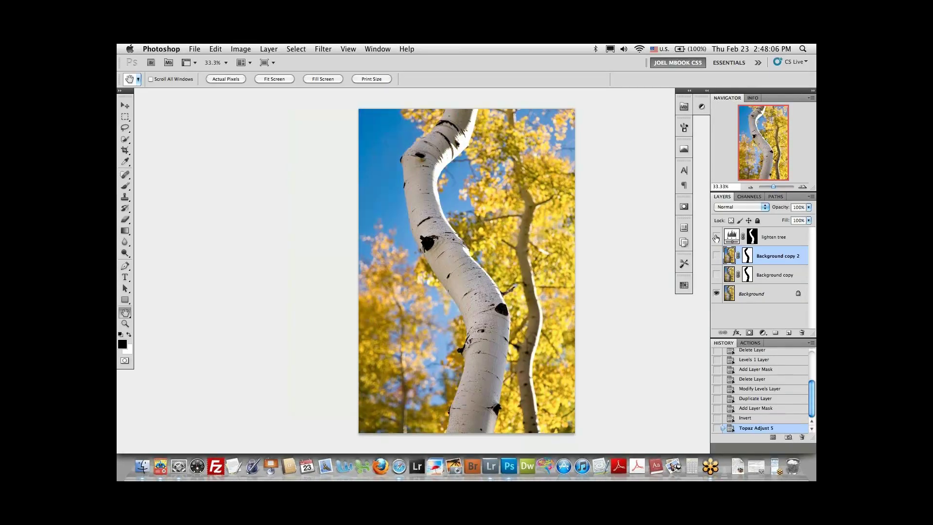
{"action": "left_click_drag", "start_coordinate": [716, 274], "coordinate": [717, 238]}
{"action": "double_click", "coordinate": [125, 323]}
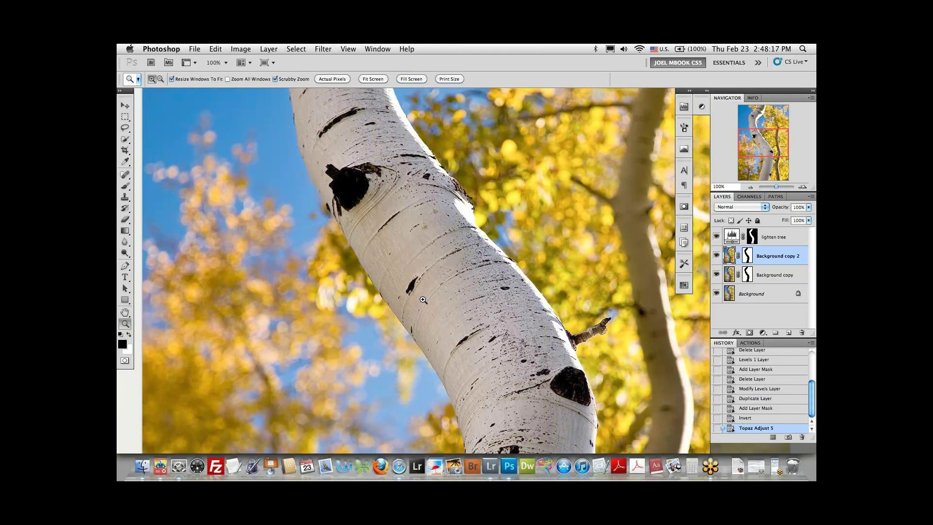
{"action": "left_click_drag", "start_coordinate": [423, 300], "coordinate": [431, 247]}
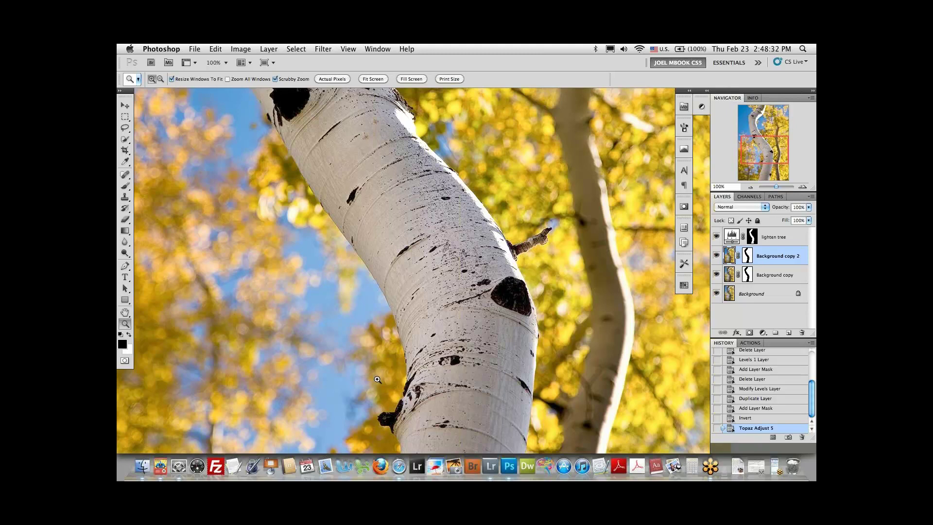
{"action": "key", "text": "space"}
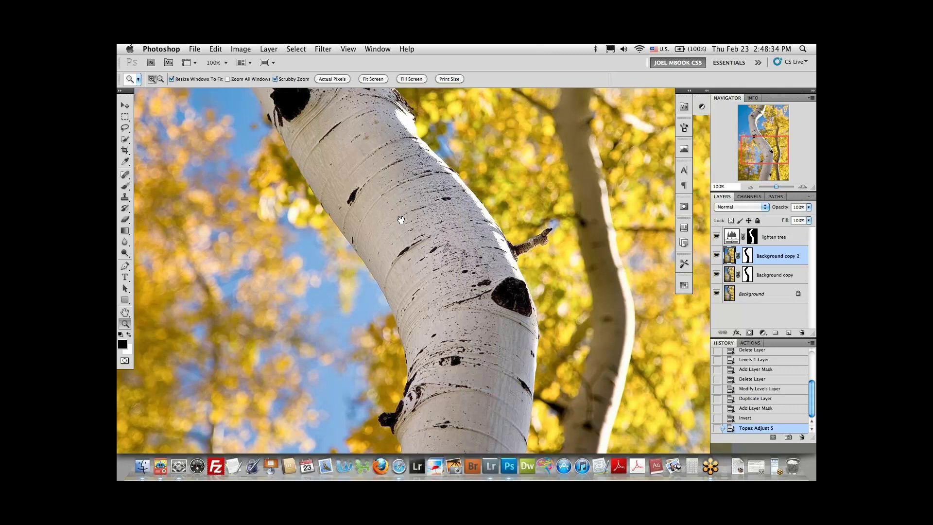
{"action": "left_click_drag", "start_coordinate": [401, 221], "coordinate": [426, 396]}
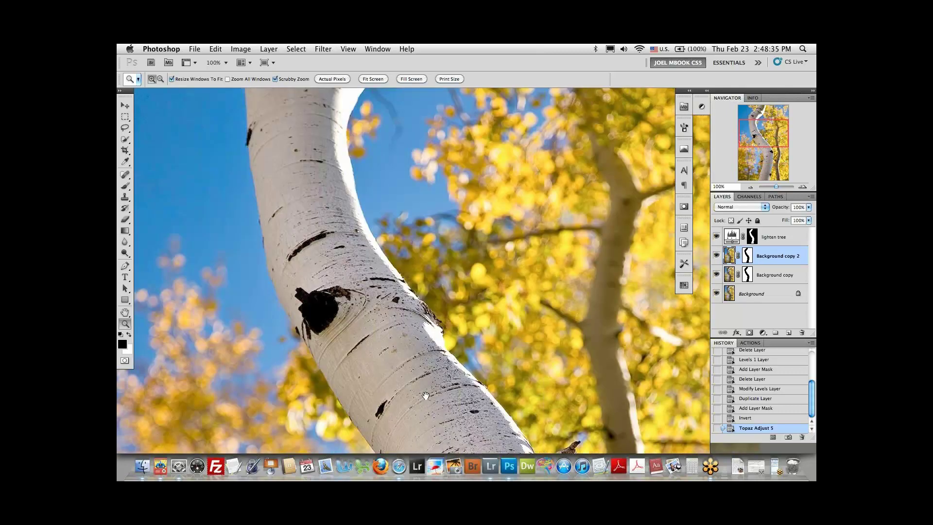
{"action": "left_click_drag", "start_coordinate": [425, 395], "coordinate": [461, 217]}
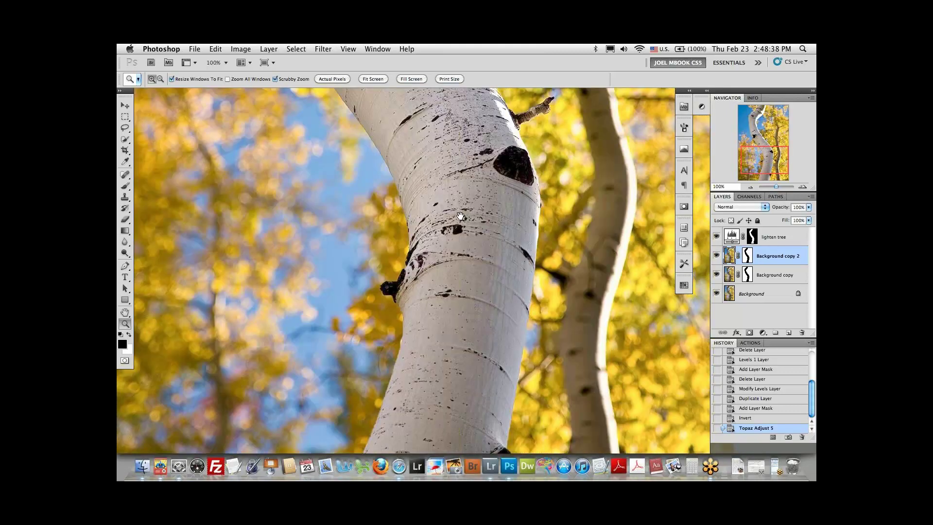
{"action": "left_click_drag", "start_coordinate": [461, 216], "coordinate": [421, 211]}
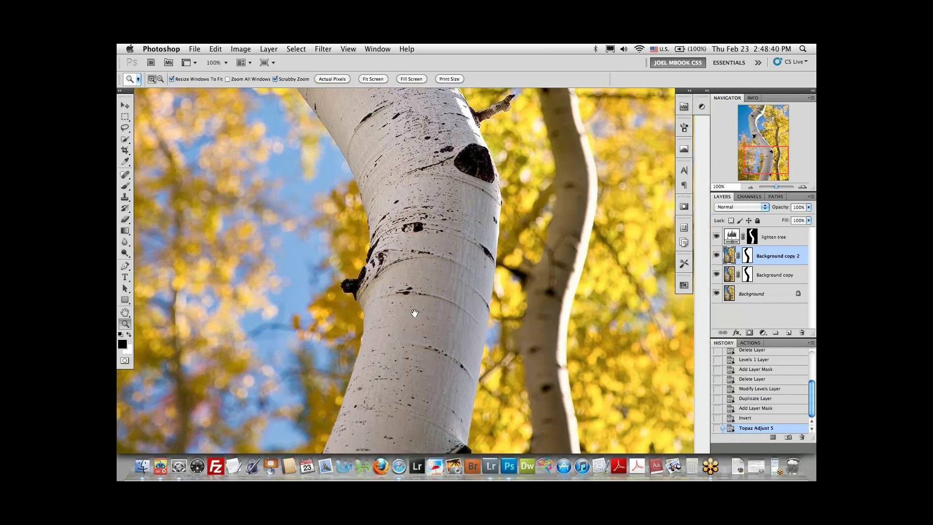
- Stamp all visible layers into a new layer above the lighten tree layer
{"action": "left_click", "coordinate": [792, 239]}
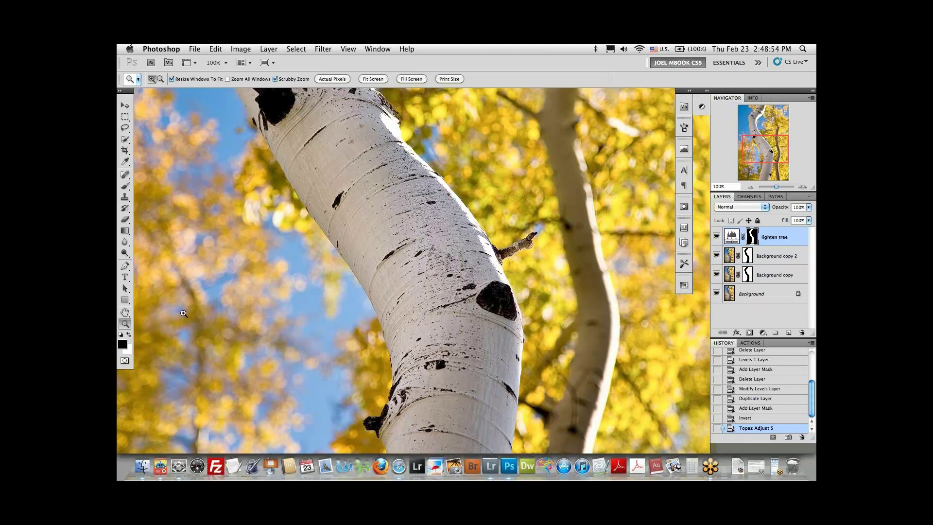
{"action": "left_click", "coordinate": [125, 312]}
{"action": "double_click", "coordinate": [125, 312]}
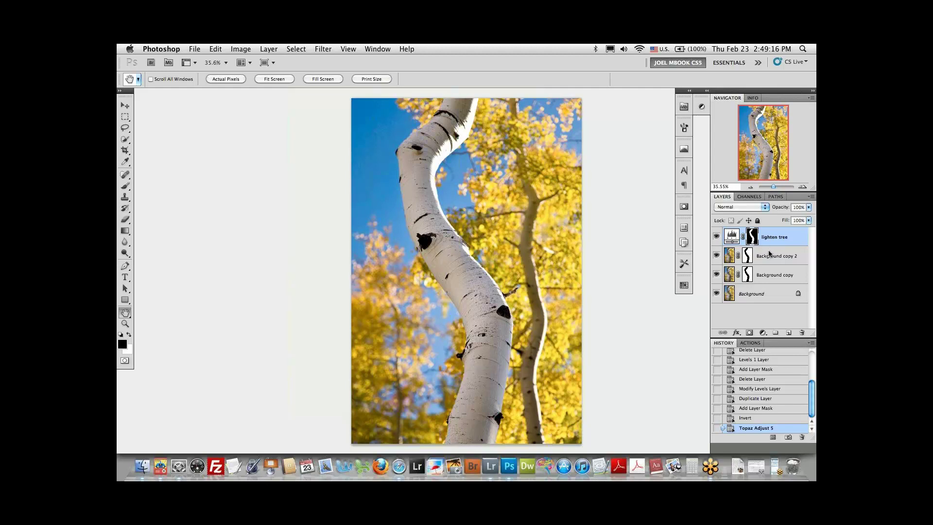
{"action": "left_click", "coordinate": [812, 199]}
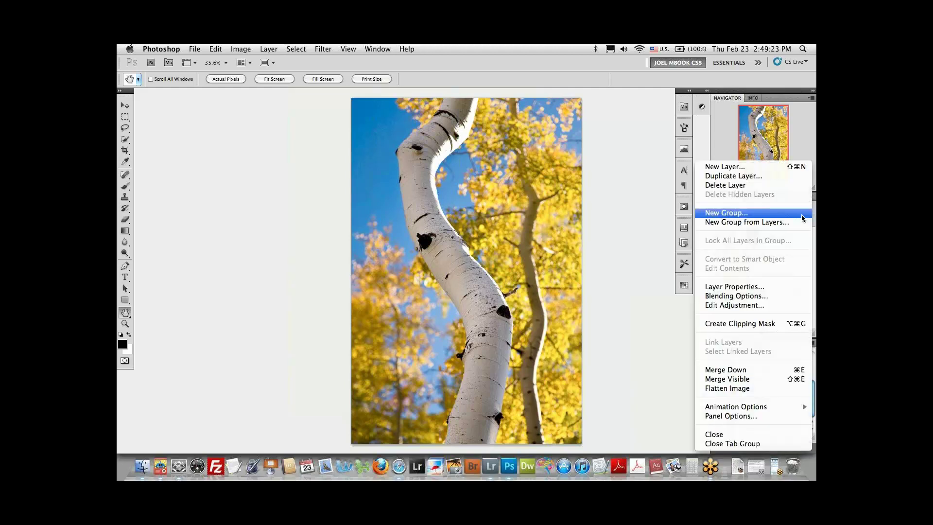
{"action": "left_click", "coordinate": [756, 380], "text": "alt"}
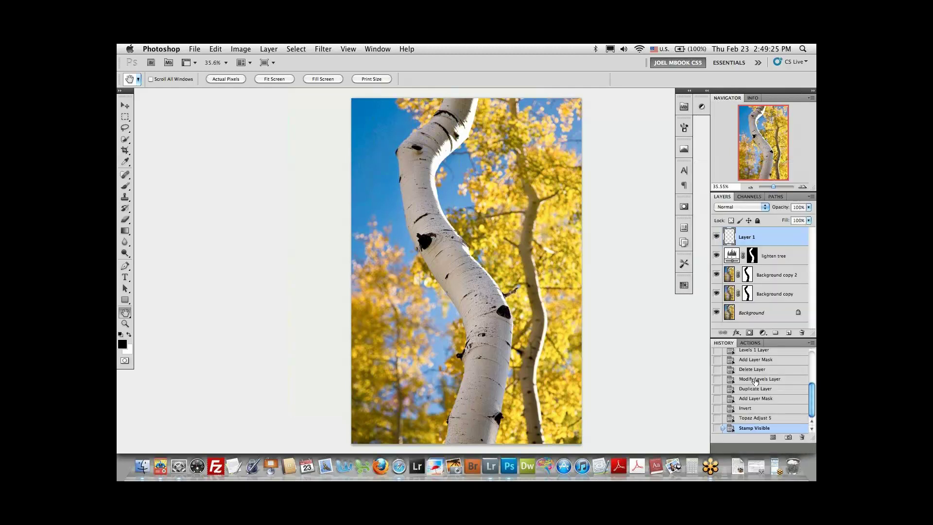
- Open Topaz Star Effects on the stamped layer and choose the Sun Flare II preset
{"action": "left_click", "coordinate": [322, 47]}
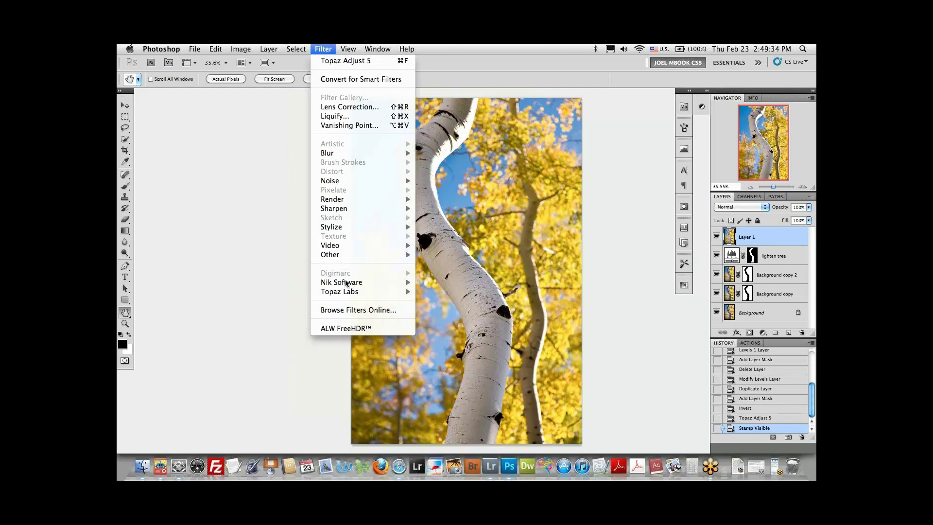
{"action": "mouse_move", "coordinate": [343, 291]}
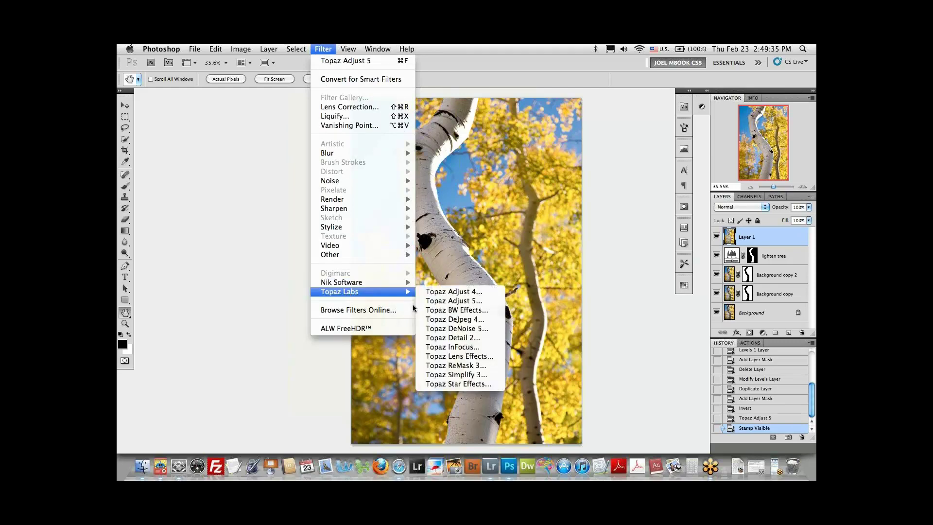
{"action": "left_click", "coordinate": [465, 384]}
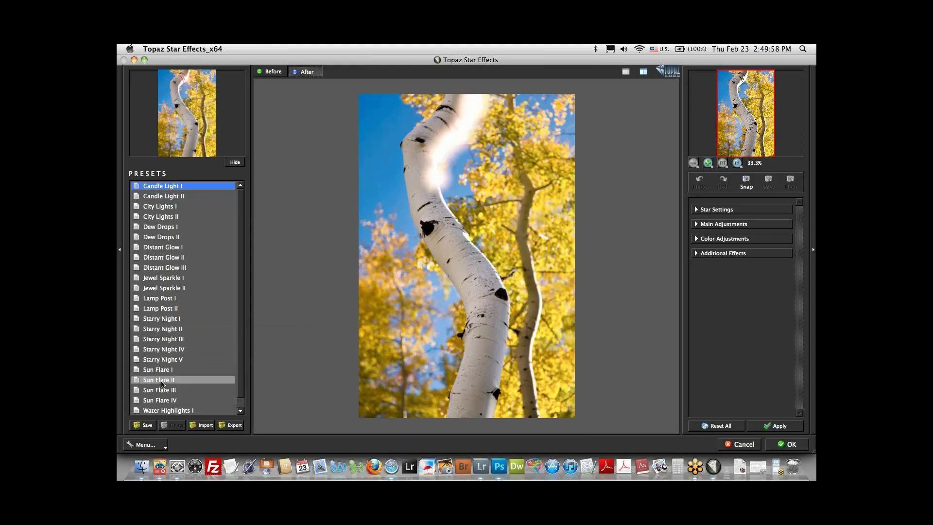
{"action": "left_click", "coordinate": [162, 381]}
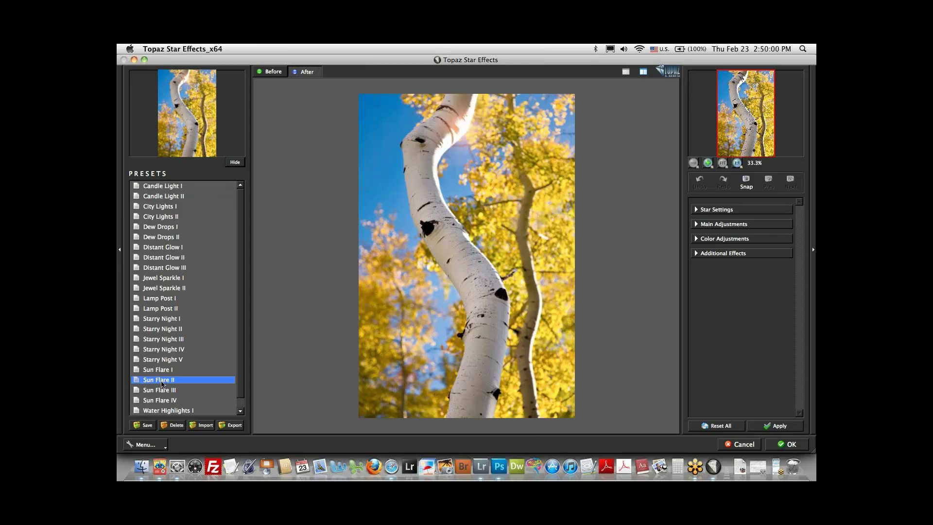
- Set the star effect's Luminance to 0.14 and its Number of Points to 12
{"action": "left_click", "coordinate": [711, 225]}
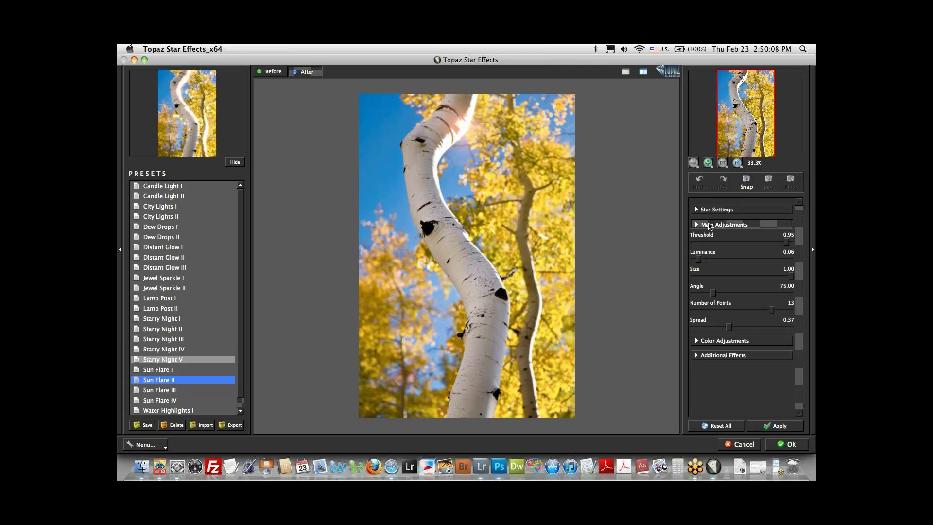
{"action": "left_click_drag", "start_coordinate": [699, 263], "coordinate": [708, 264]}
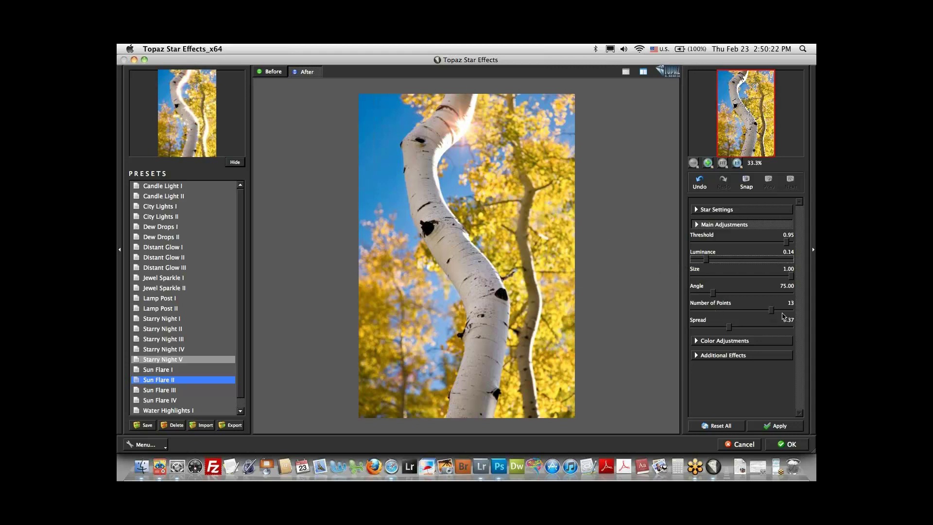
{"action": "left_click_drag", "start_coordinate": [774, 313], "coordinate": [769, 313]}
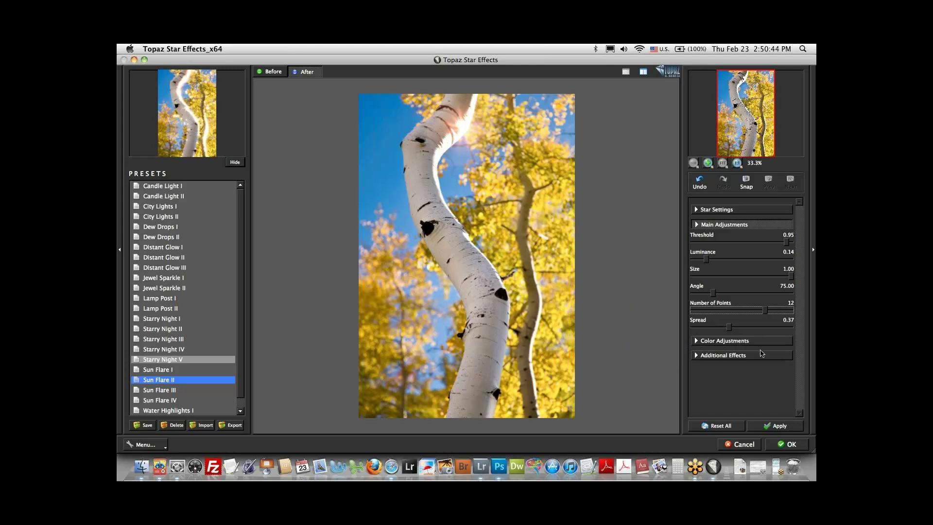
- Try the star effect's coolest color temperature, then set Temperature to -0.08
{"action": "left_click", "coordinate": [747, 358]}
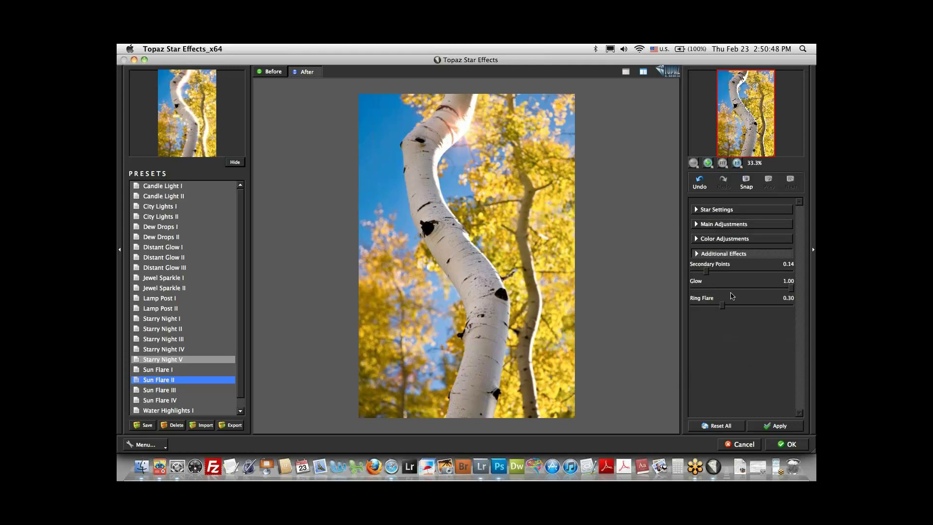
{"action": "left_click", "coordinate": [728, 241]}
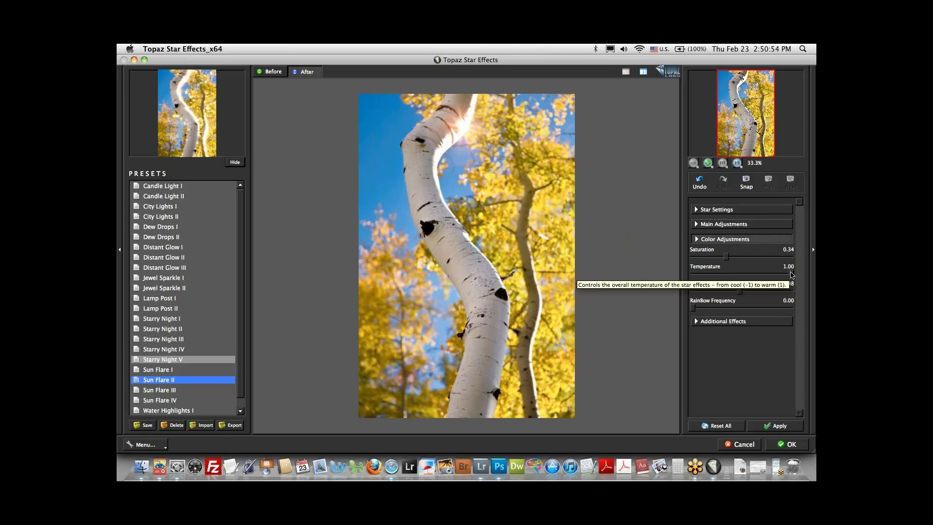
{"action": "left_click_drag", "start_coordinate": [791, 275], "coordinate": [684, 281]}
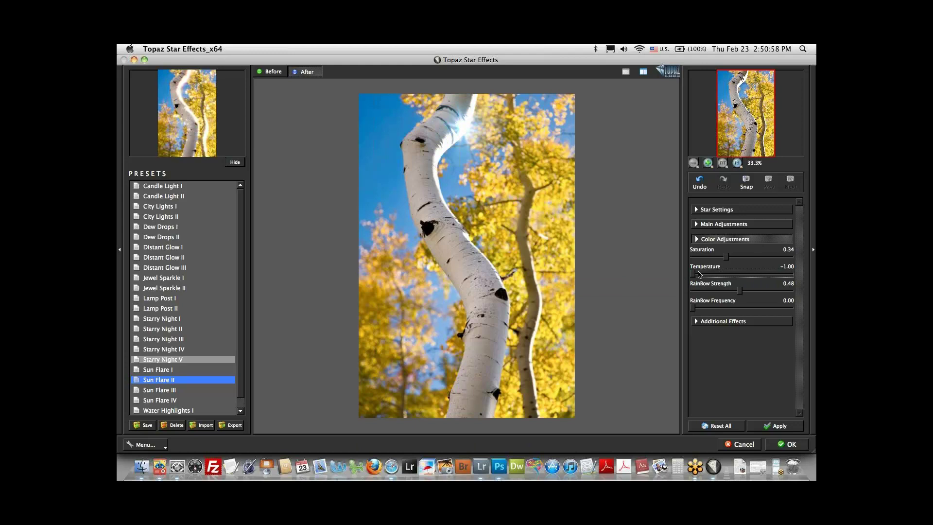
{"action": "left_click_drag", "start_coordinate": [695, 275], "coordinate": [739, 271]}
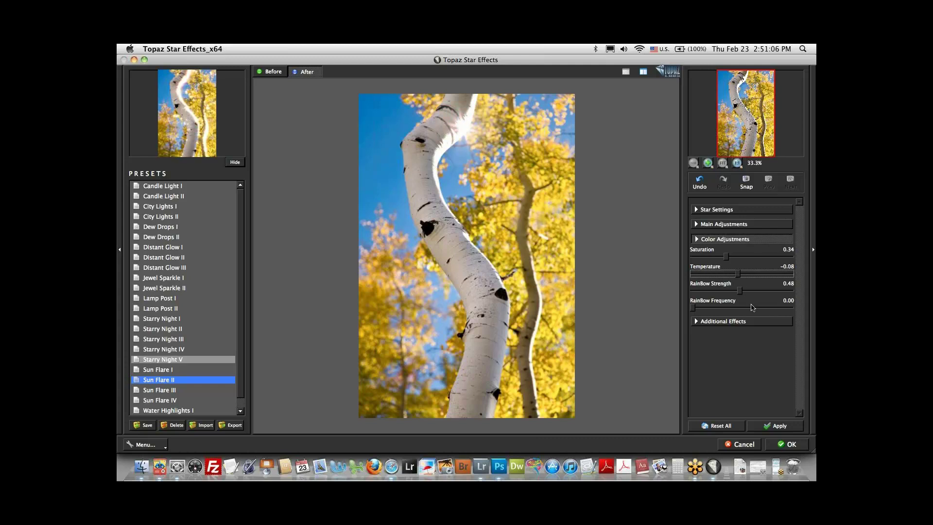
- Set the star effect's Ring Flare to 0.45 and apply the filter to the stamped layer
{"action": "left_click", "coordinate": [716, 326]}
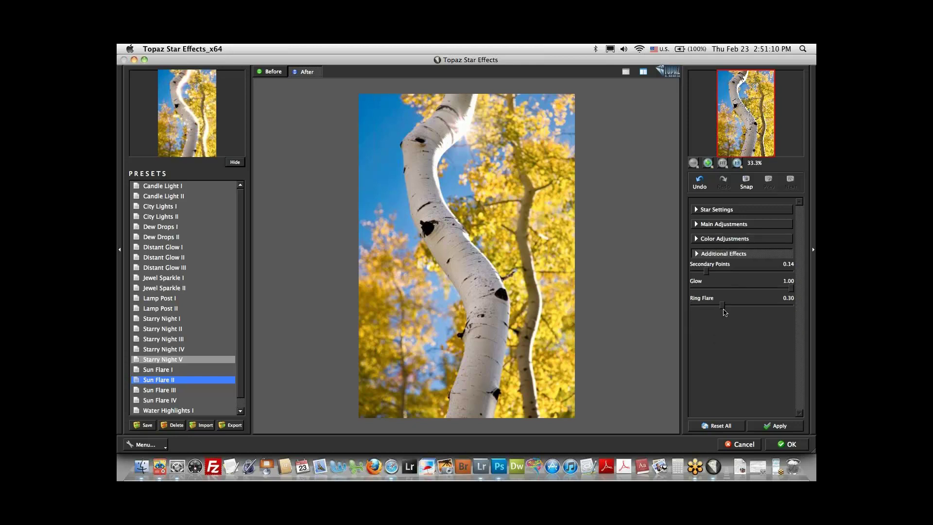
{"action": "left_click_drag", "start_coordinate": [725, 309], "coordinate": [739, 307]}
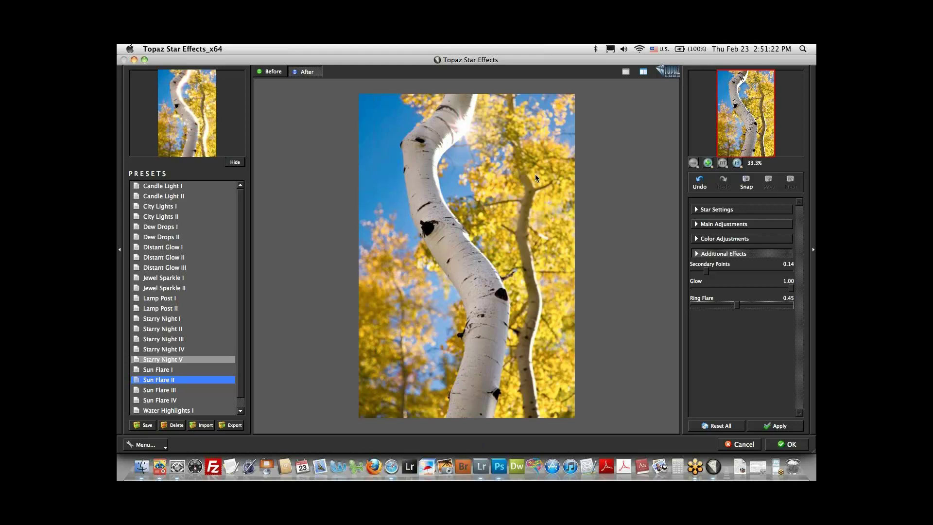
{"action": "left_click", "coordinate": [781, 446]}
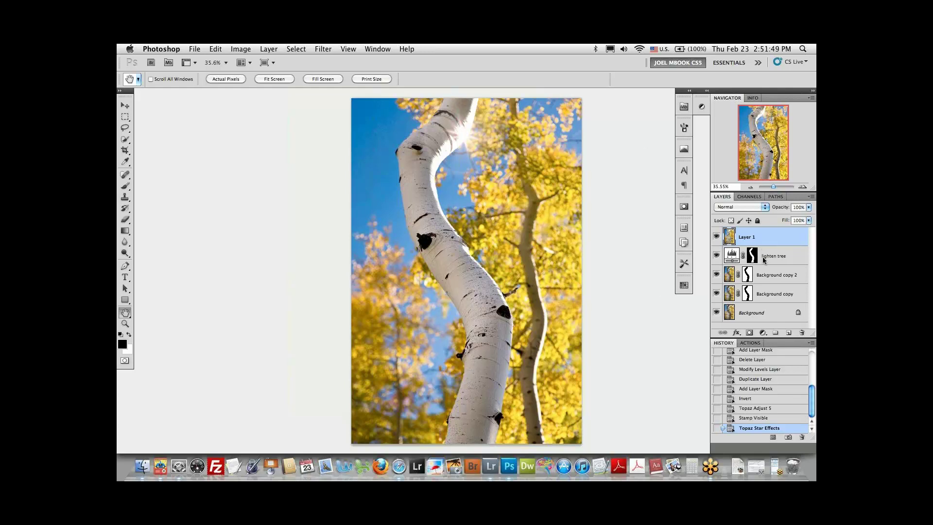
- Copy the layer mask from Background copy 2 onto Layer 1 so the flare is hidden on the trunk
{"action": "left_click", "coordinate": [748, 276]}
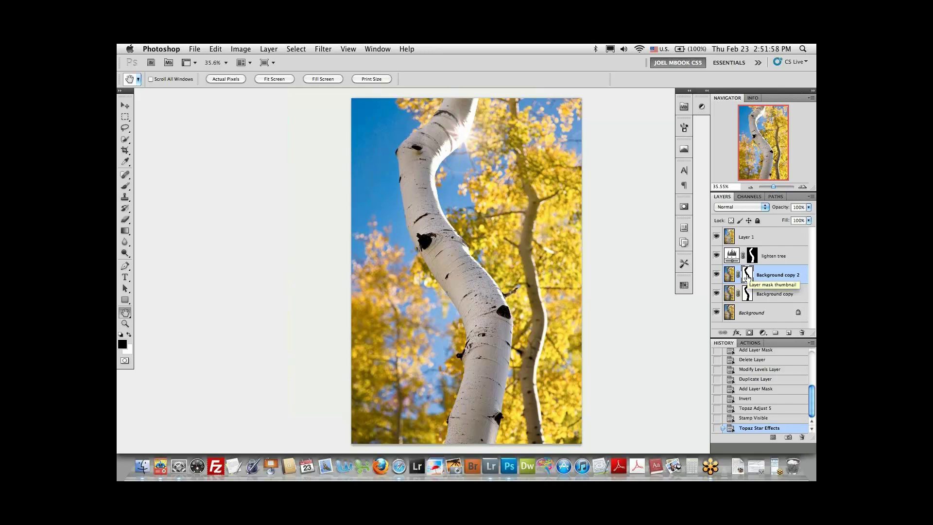
{"action": "left_click_drag", "start_coordinate": [747, 277], "coordinate": [750, 239]}
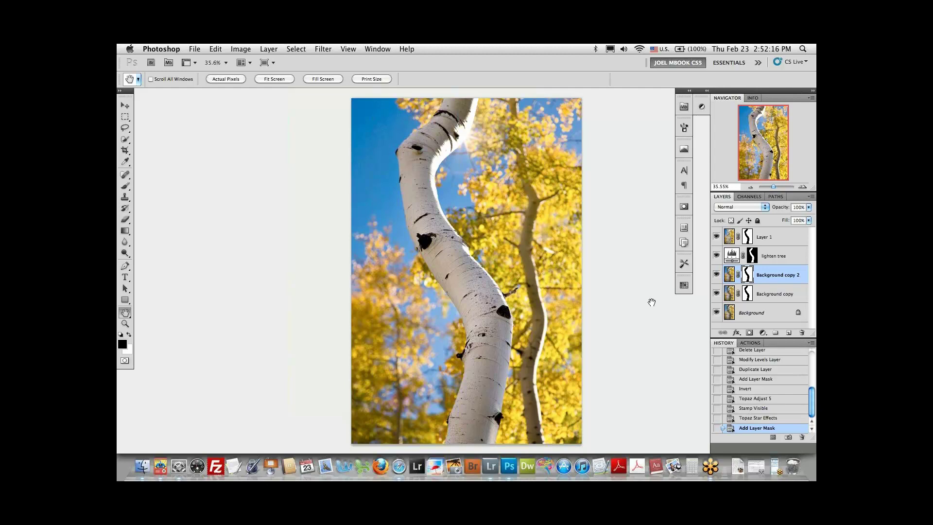
{"action": "left_click", "coordinate": [711, 460]}
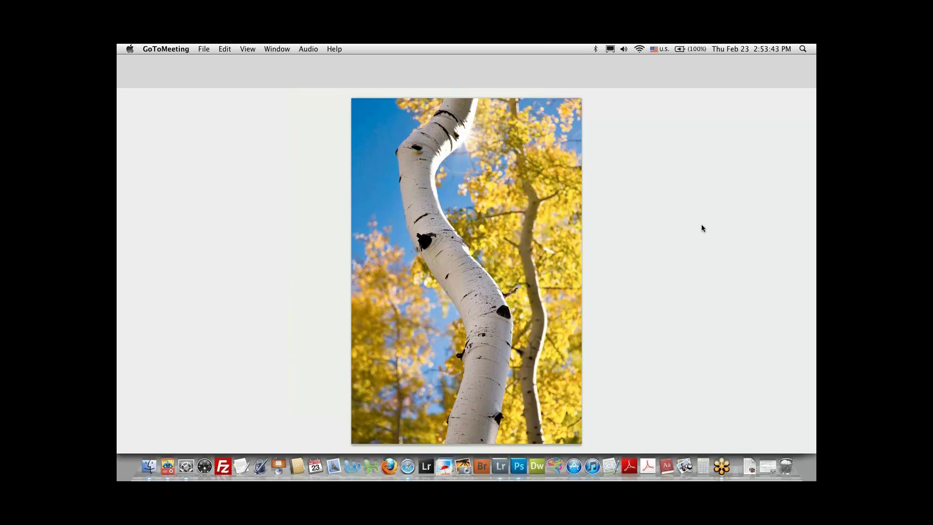
{"action": "left_click", "coordinate": [637, 221]}
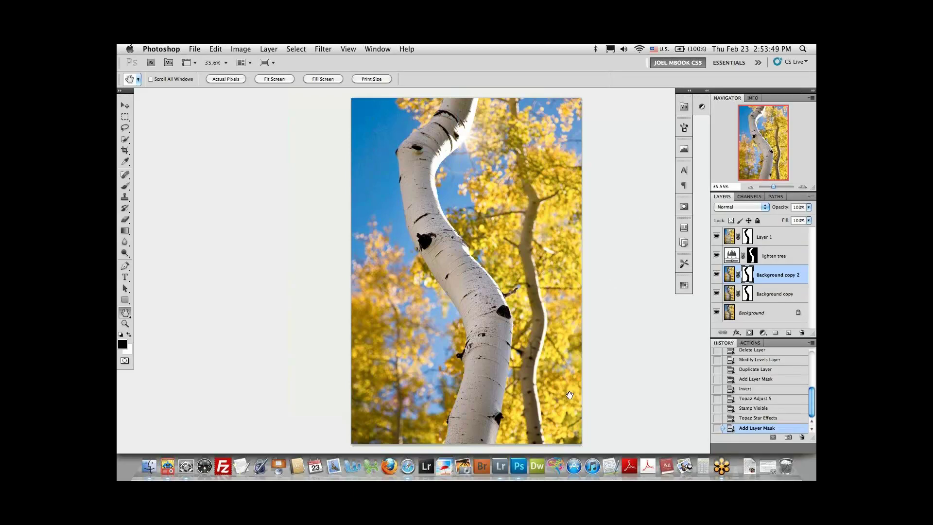
{"action": "left_click", "coordinate": [558, 457]}
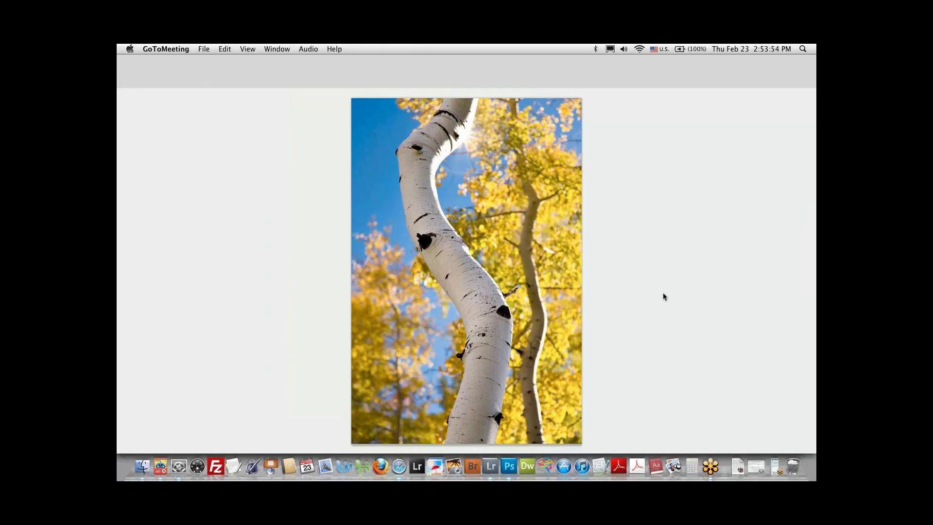
{"action": "left_click", "coordinate": [672, 284]}
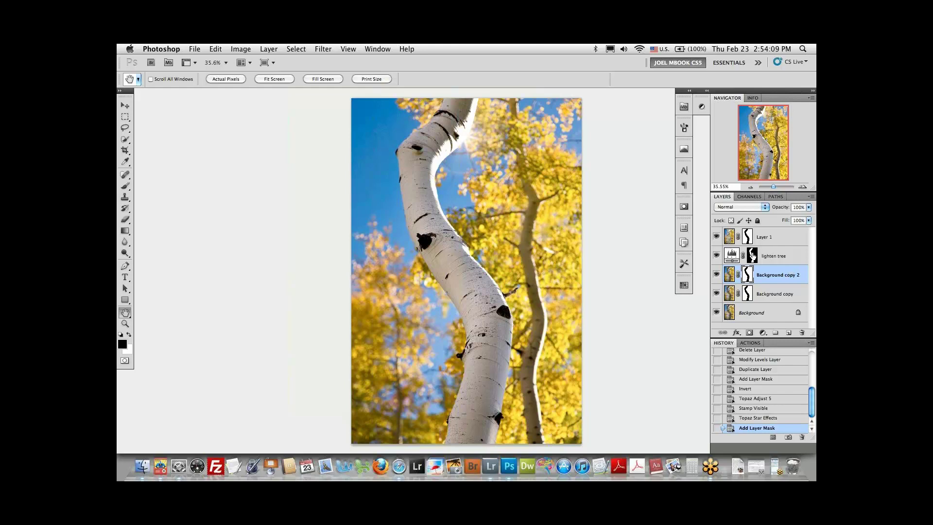
- Delete the layer mask from the lighten tree adjustment layer
{"action": "left_click", "coordinate": [753, 255]}
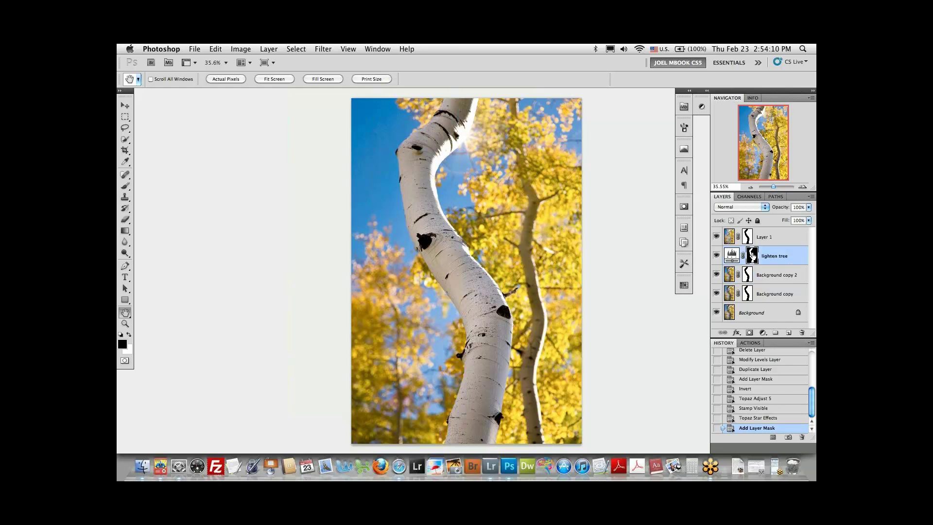
{"action": "right_click", "coordinate": [753, 253]}
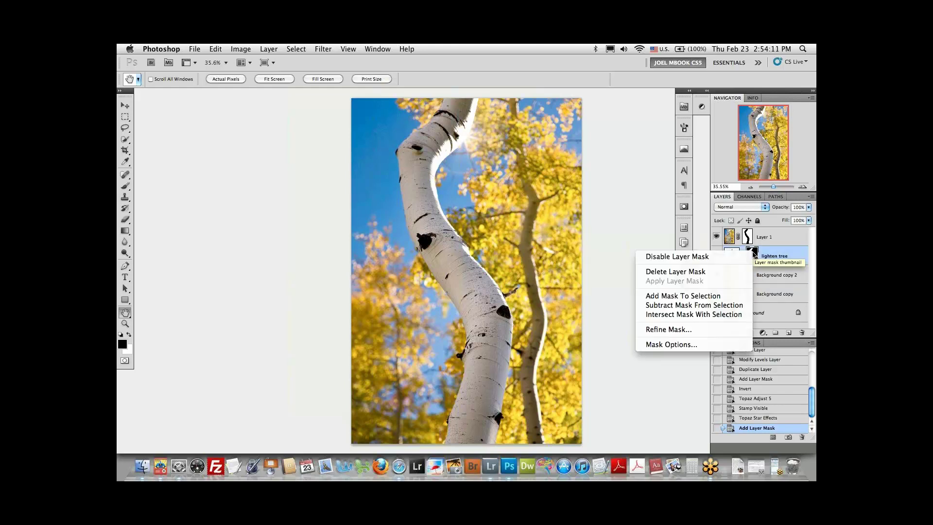
{"action": "left_click", "coordinate": [680, 277]}
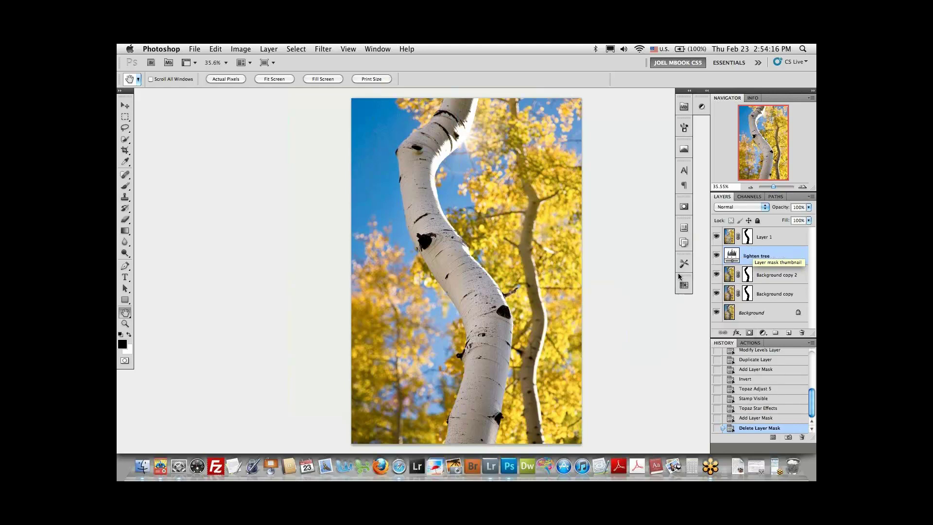
- Move the layer mask from Background copy 2 onto the lighten tree layer and invert it
{"action": "left_click", "coordinate": [767, 274]}
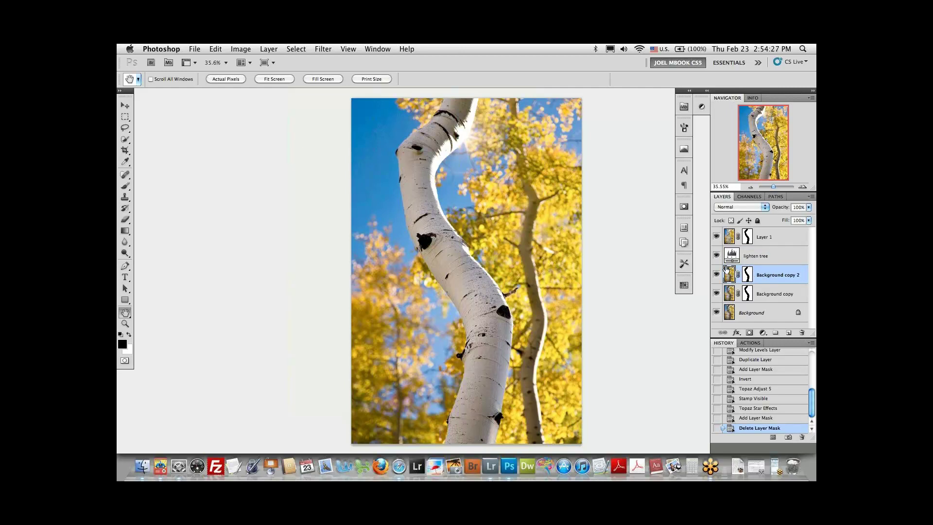
{"action": "left_click", "coordinate": [748, 274]}
{"action": "left_click_drag", "start_coordinate": [748, 275], "coordinate": [752, 255]}
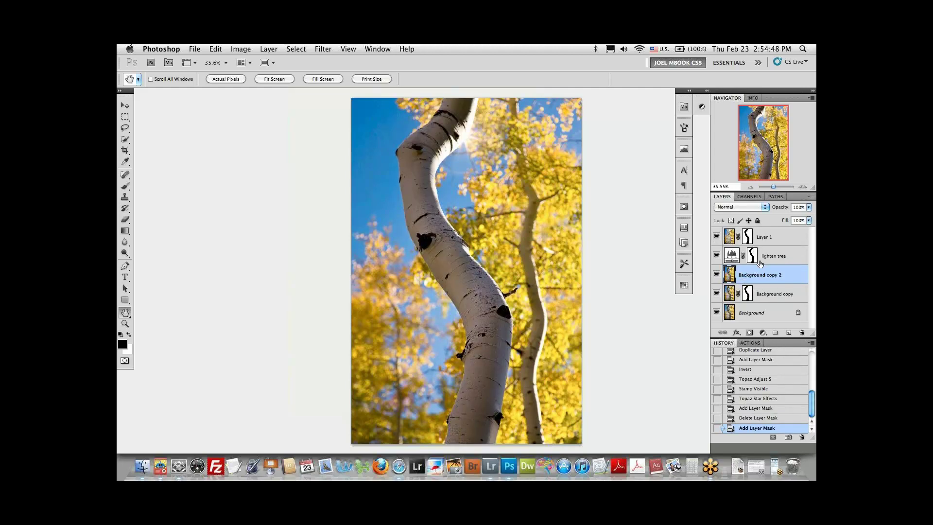
{"action": "left_click", "coordinate": [751, 259]}
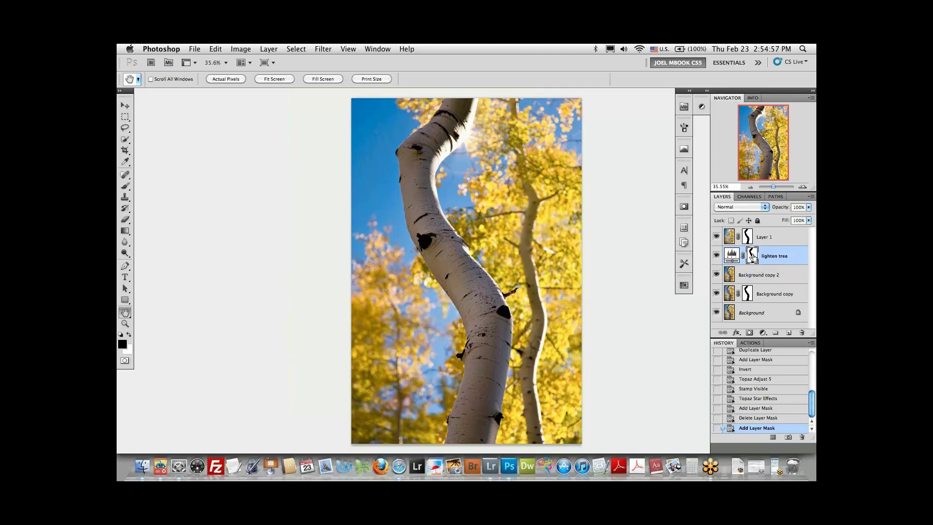
{"action": "key", "text": "super+i"}
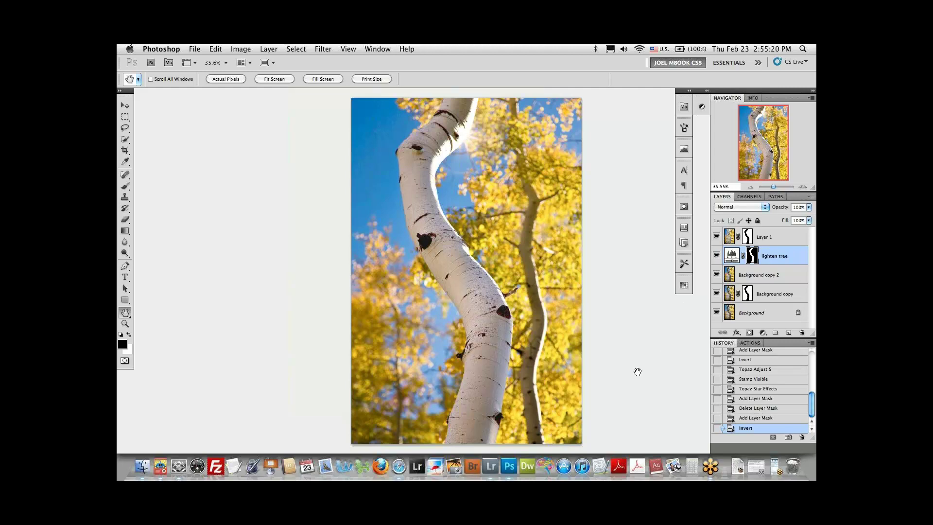
- Switch to Adobe Lightroom 3
{"action": "left_click", "coordinate": [487, 464]}
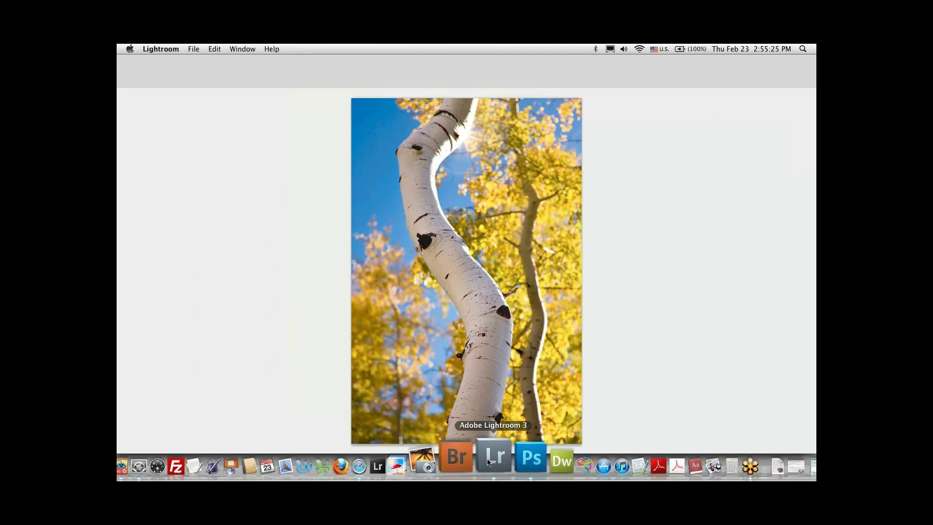